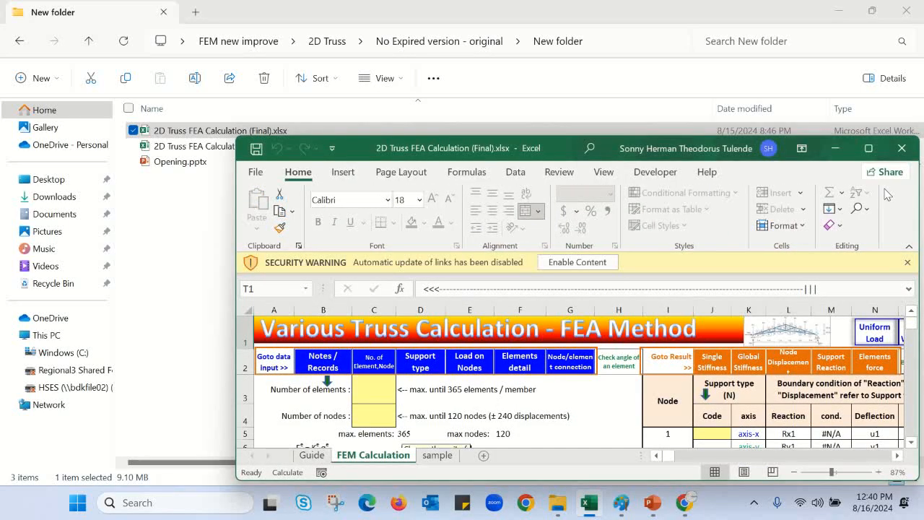
- Maximize the 2D Truss FEA Calculation workbook and review the force units offered for the load on node in cell Q4
click(869, 148)
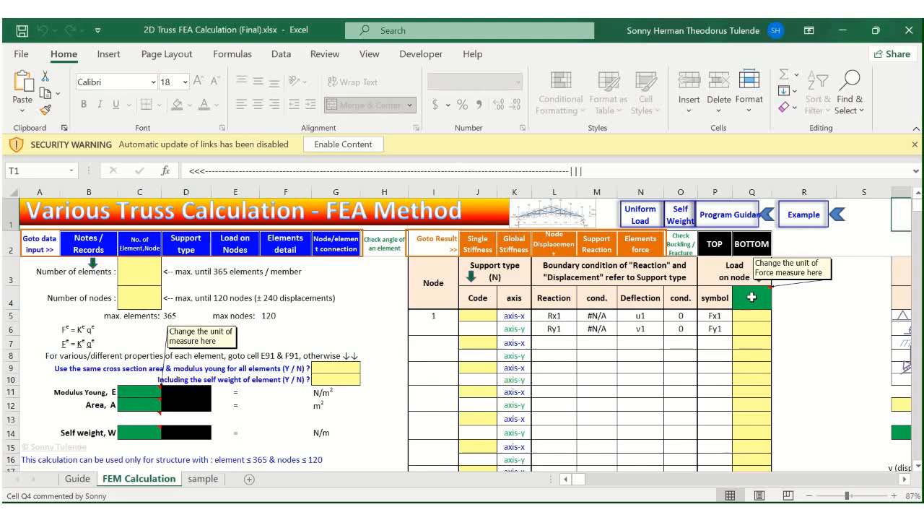
click(752, 296)
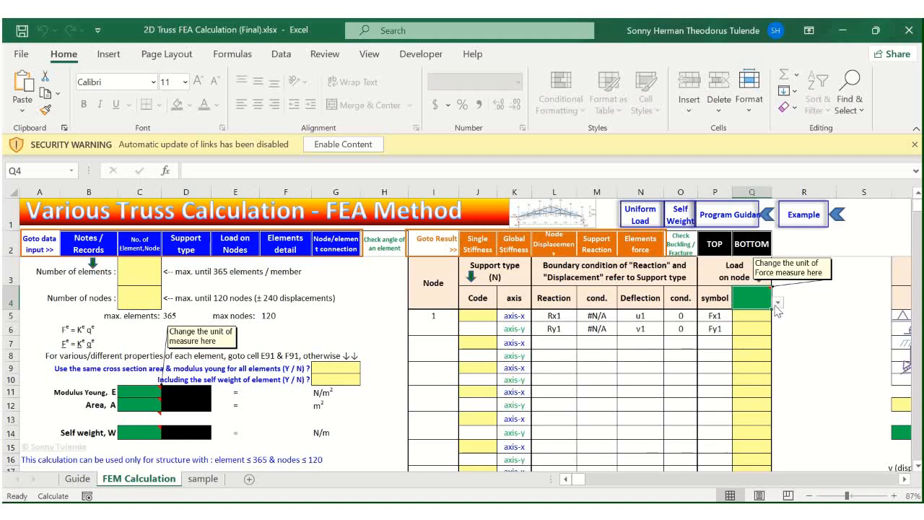
click(778, 304)
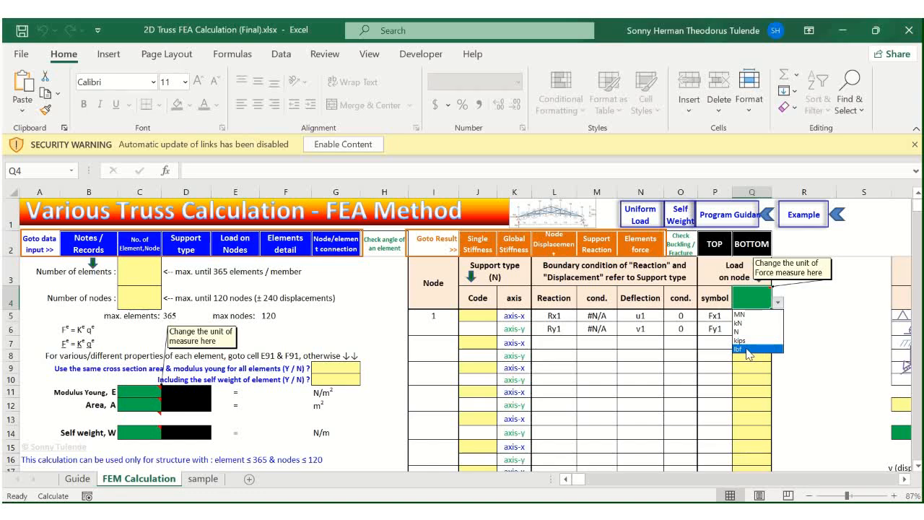
click(799, 315)
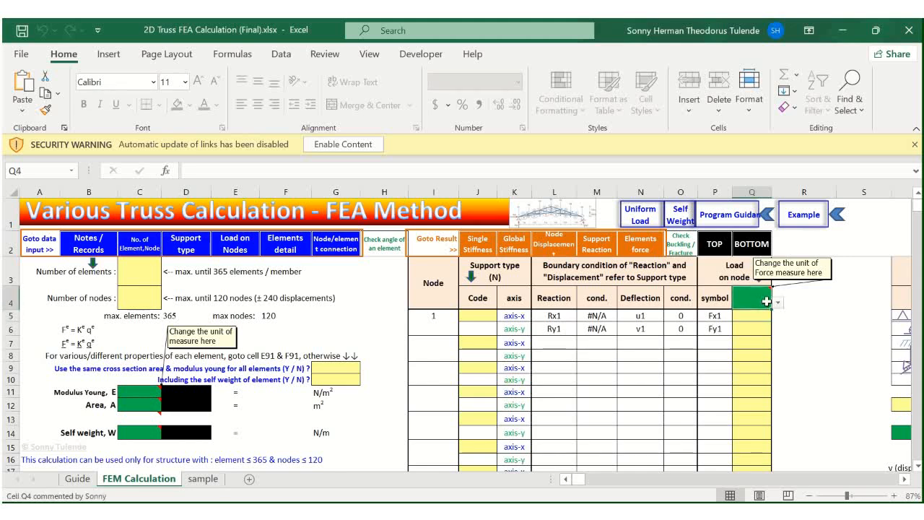
click(779, 303)
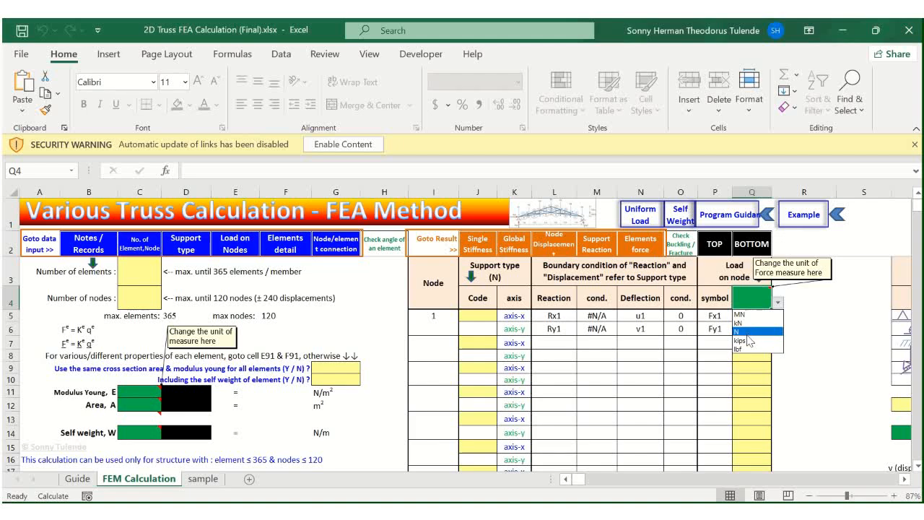
click(801, 325)
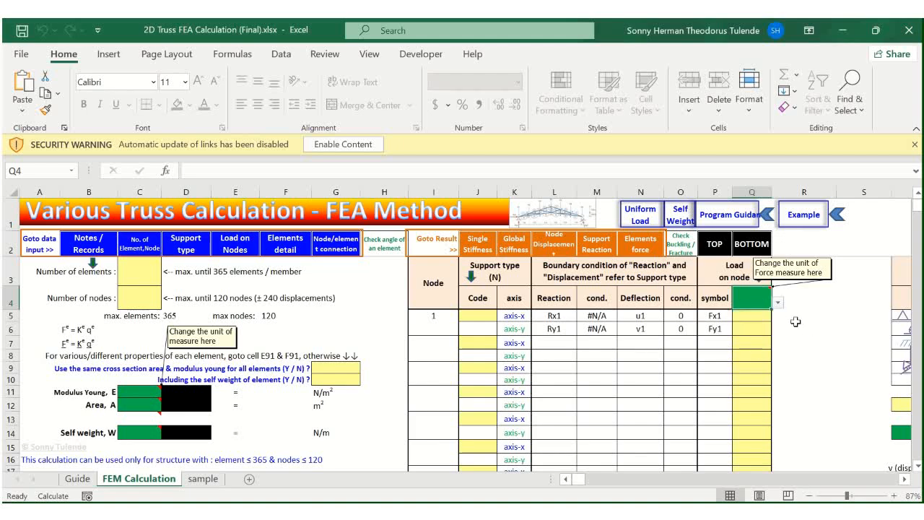
- Inspect the Fx1 and Fy1 load input cells and the number cell for node 1
click(751, 319)
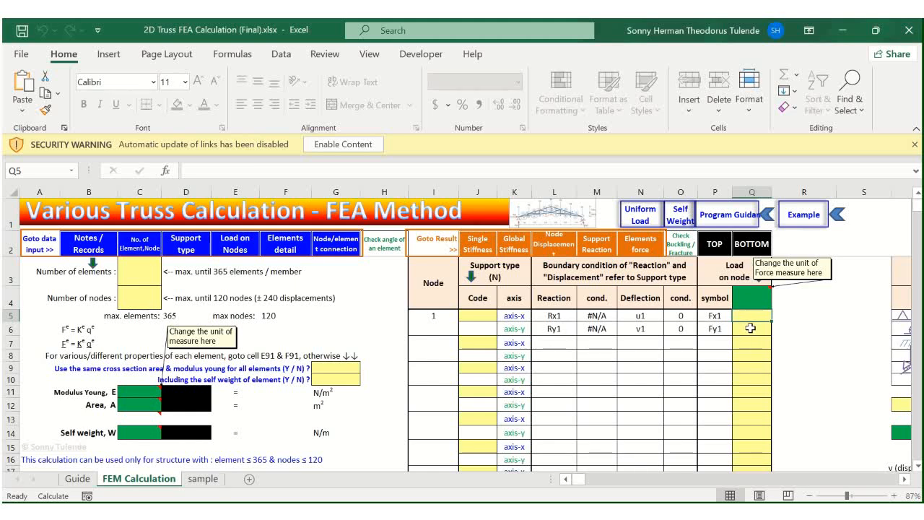
click(751, 328)
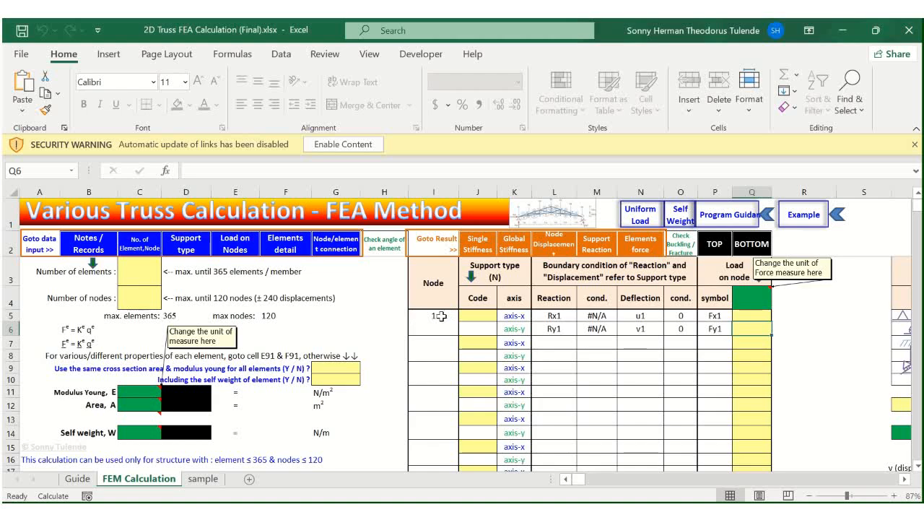
click(439, 315)
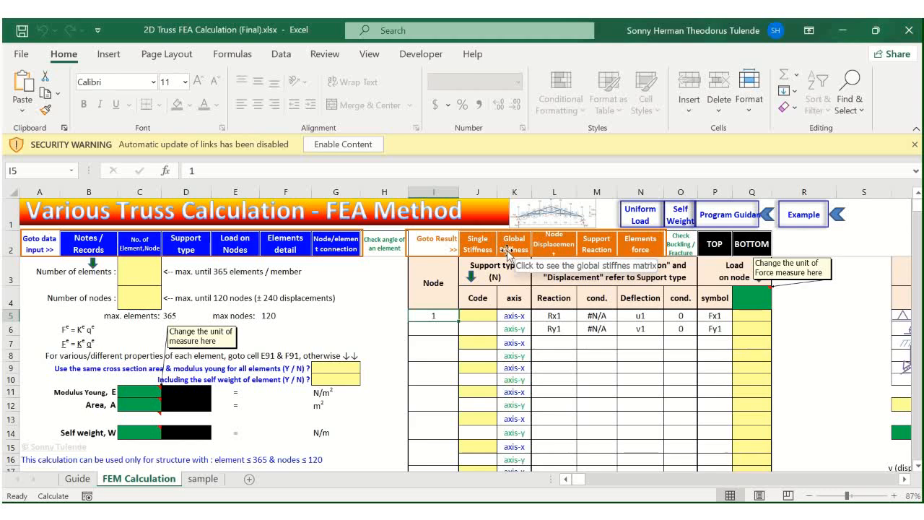
- Go to the node displacement results and examine the Displacements, Support Reaction, Inclined Support Reaction and Elements force tables
click(560, 247)
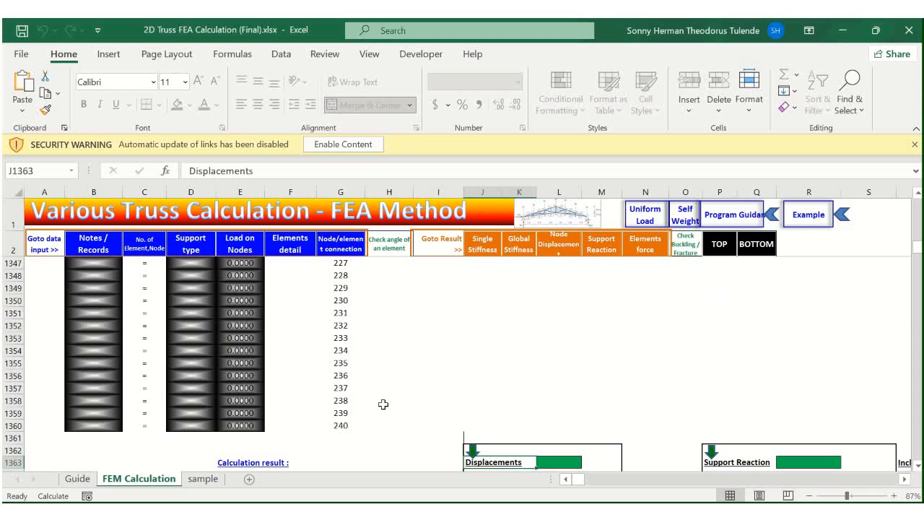
scroll(384, 405, down, 2)
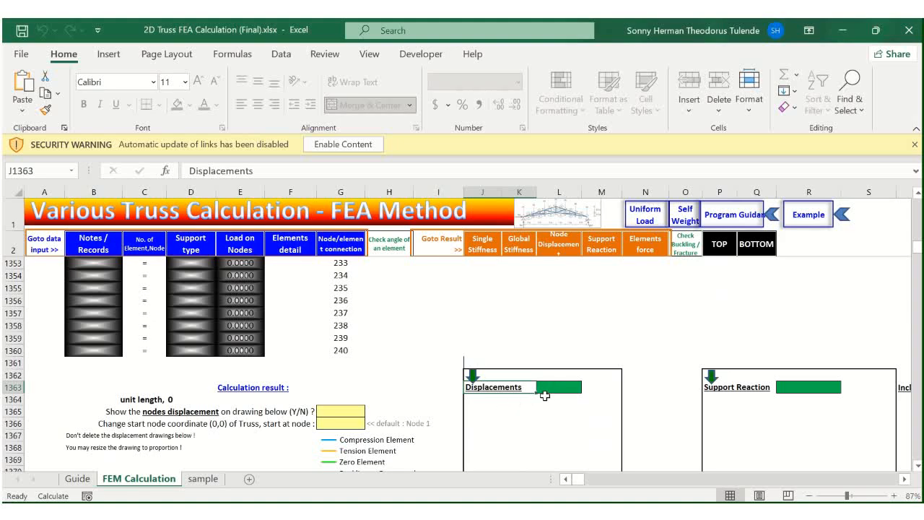
scroll(521, 399, down, 2)
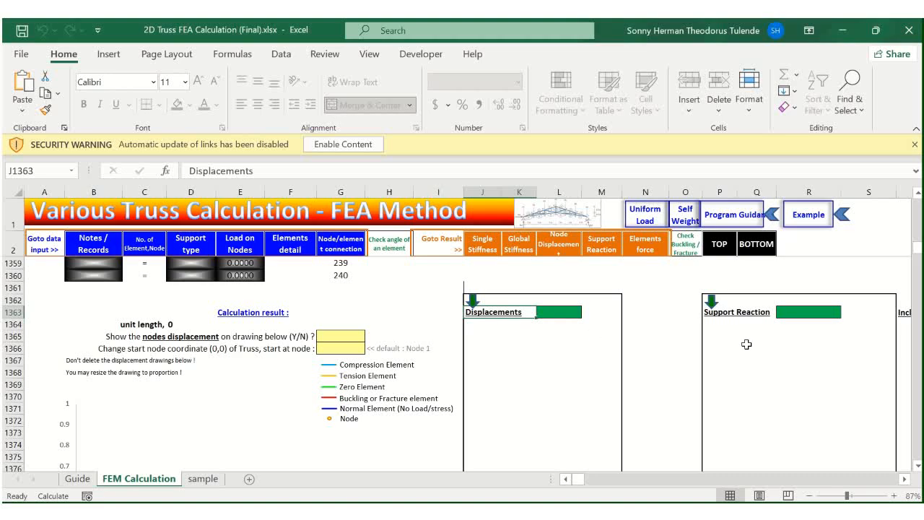
click(904, 479)
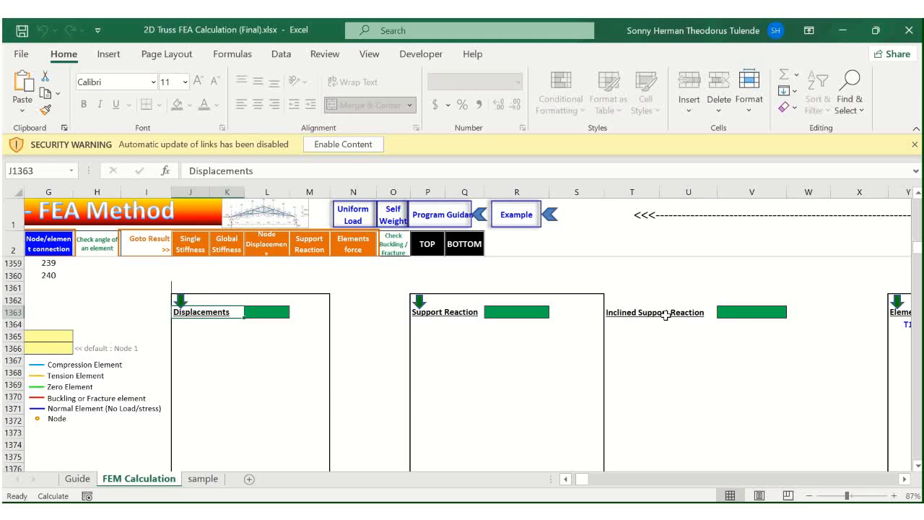
click(903, 480)
click(903, 479)
click(904, 482)
click(904, 481)
click(904, 481)
click(904, 482)
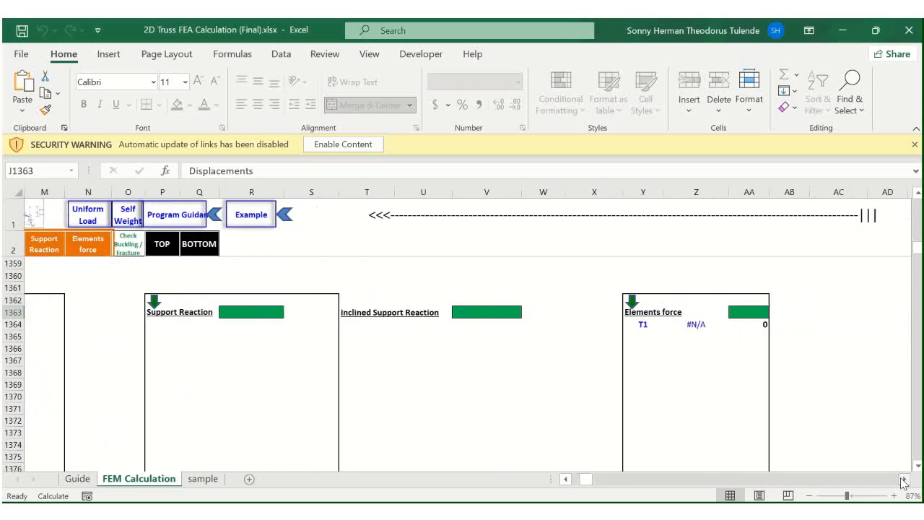
click(903, 482)
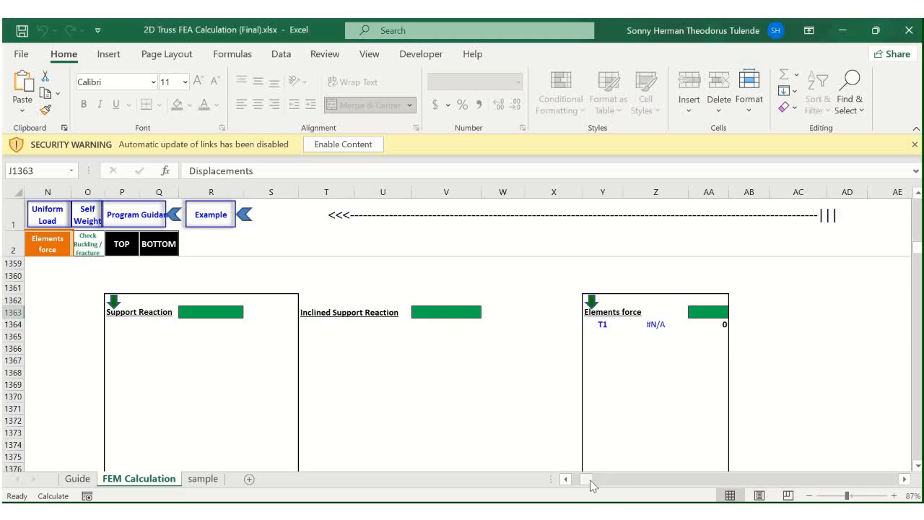
drag(588, 479, 580, 479)
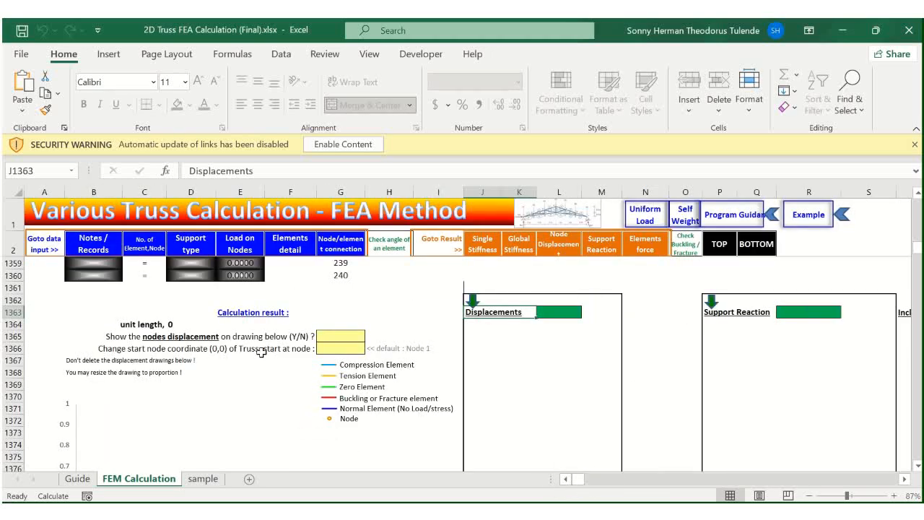
- Examine the calculation result's drawing options, element legend and truss plot area, and return to the beginning of the FEM Calculation sheet
scroll(227, 339, down, 1)
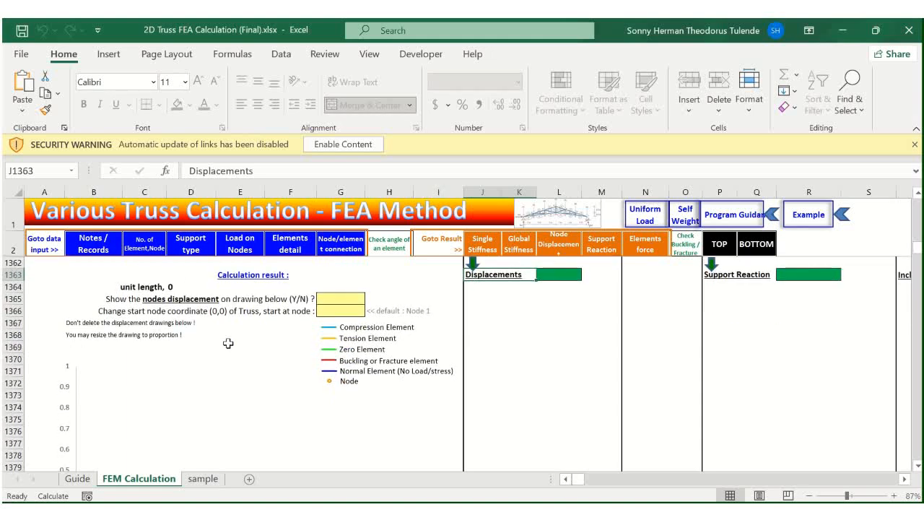
scroll(148, 354, down, 1)
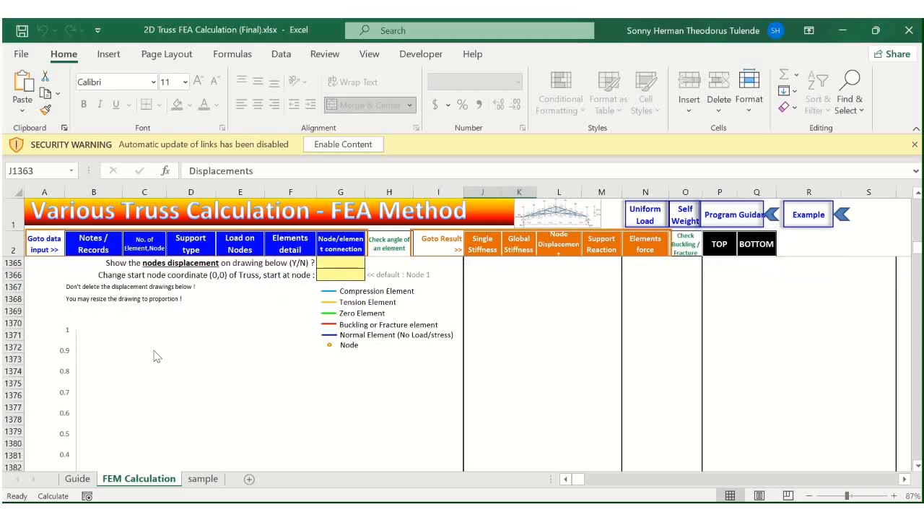
scroll(156, 355, down, 3)
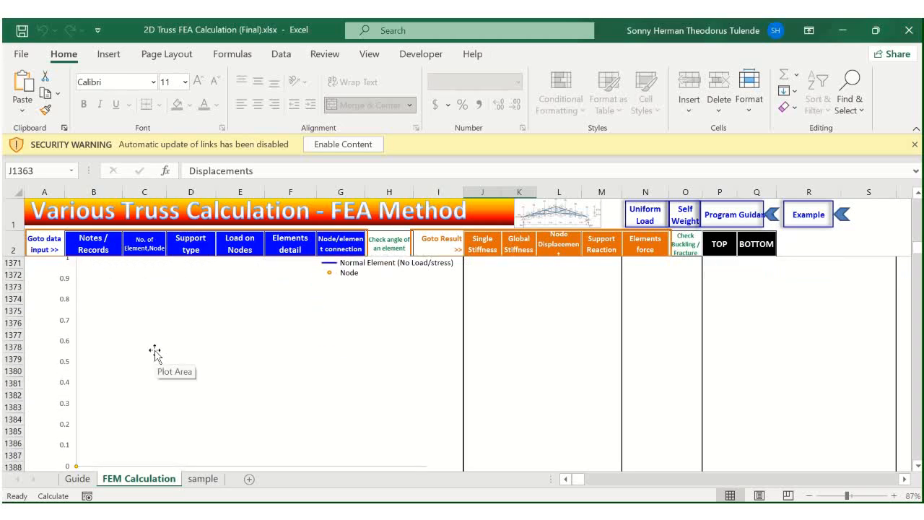
scroll(151, 353, up, 1)
scroll(152, 353, up, 1)
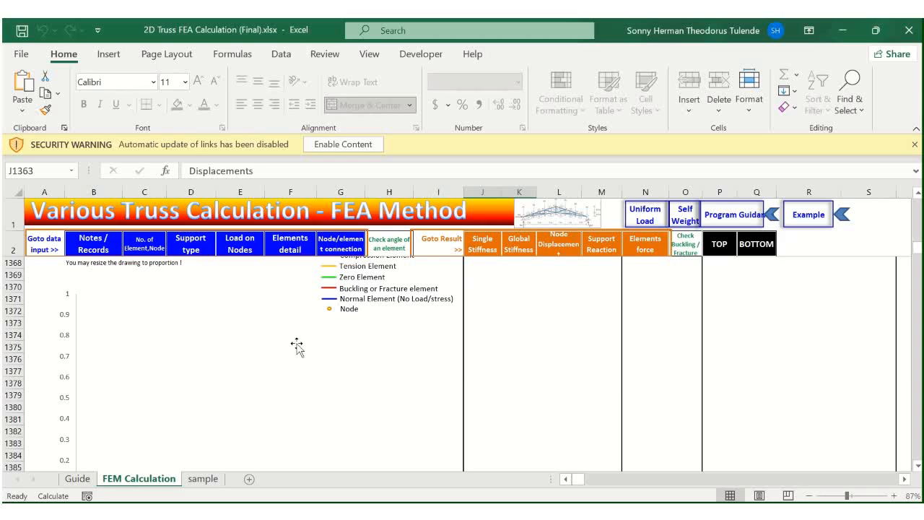
scroll(325, 357, up, 2)
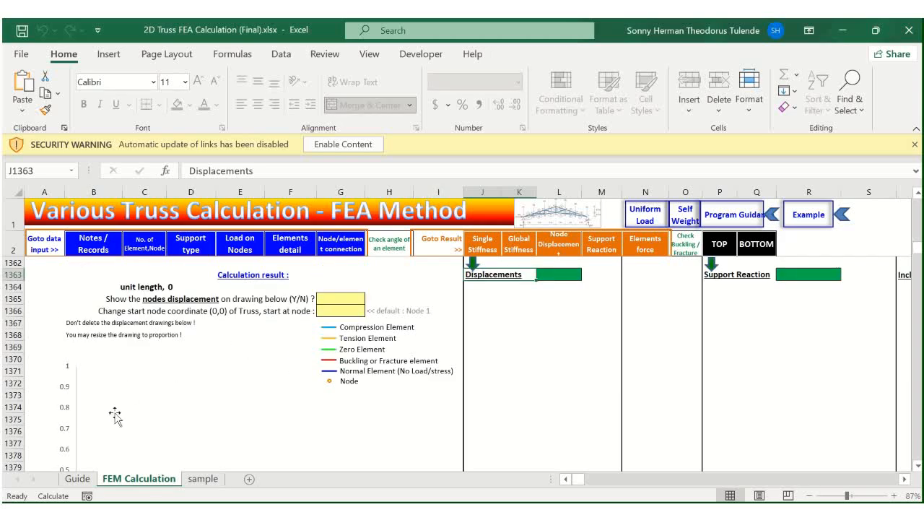
scroll(159, 379, down, 1)
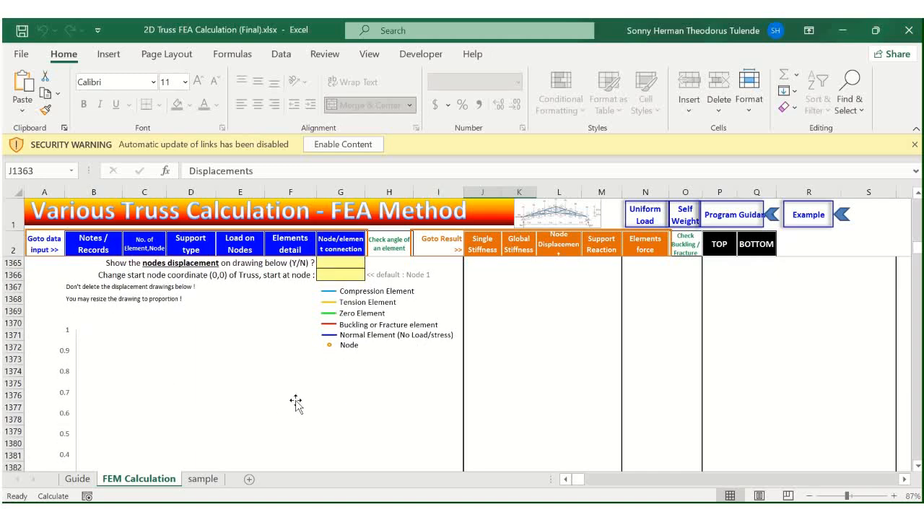
scroll(295, 402, up, 2)
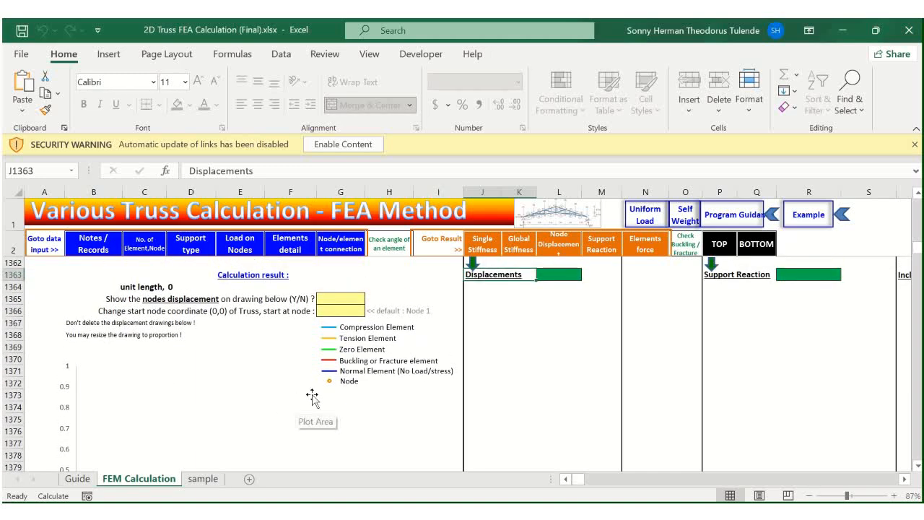
click(718, 248)
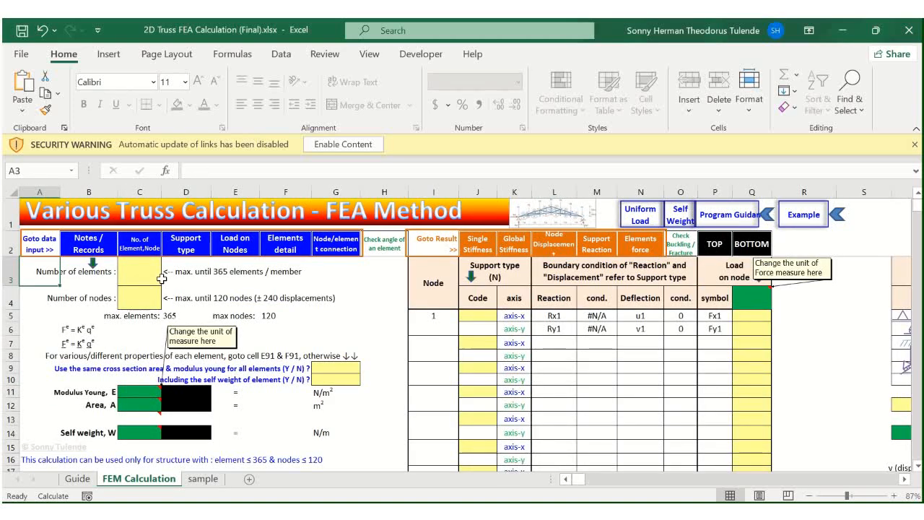
ctrl+scroll(348, 330, up, 1)
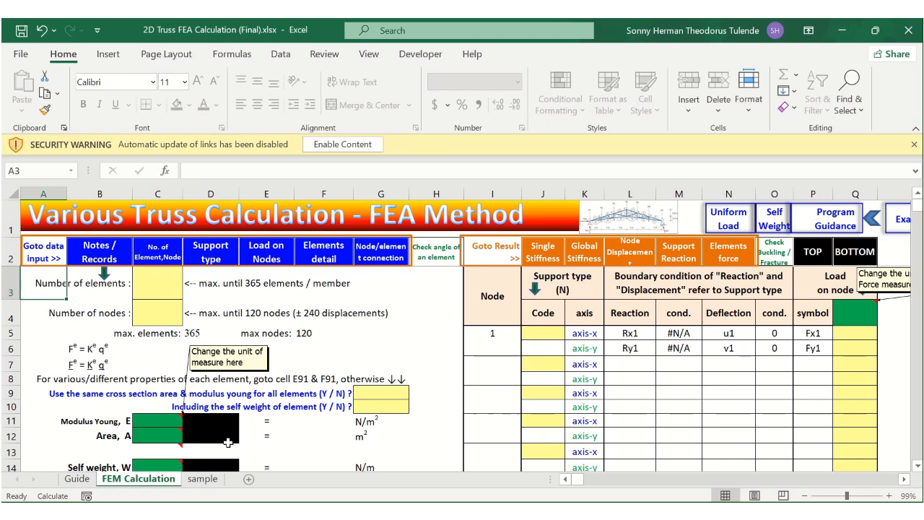
- Open the sample sheet and examine the seven-node truss example with the distribution load on element 9
click(201, 479)
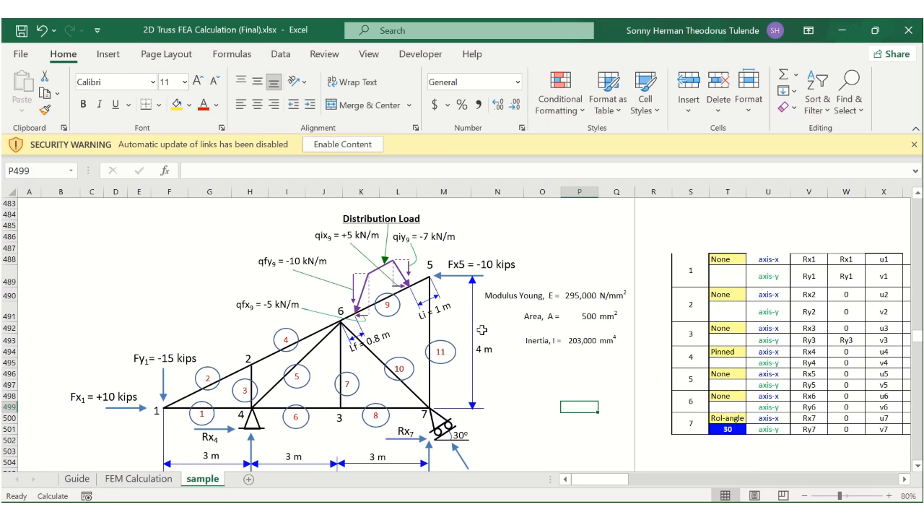
scroll(418, 316, down, 1)
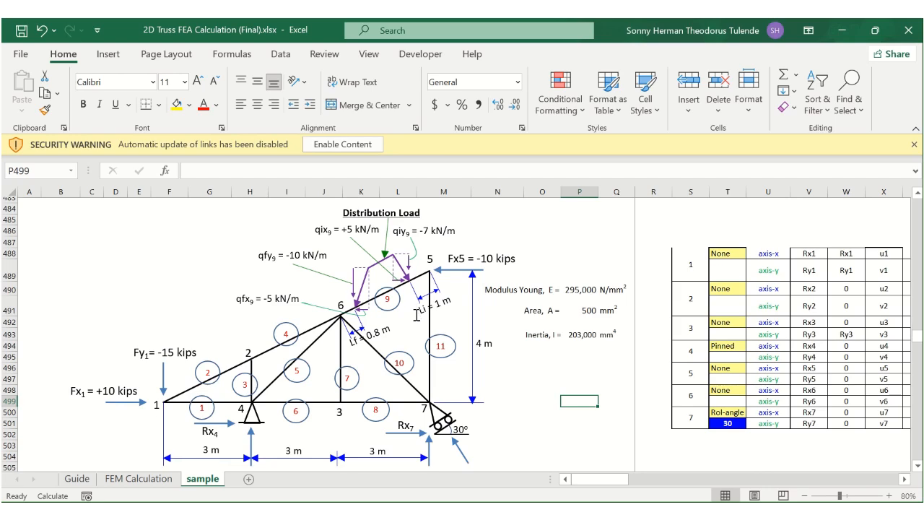
scroll(417, 316, down, 1)
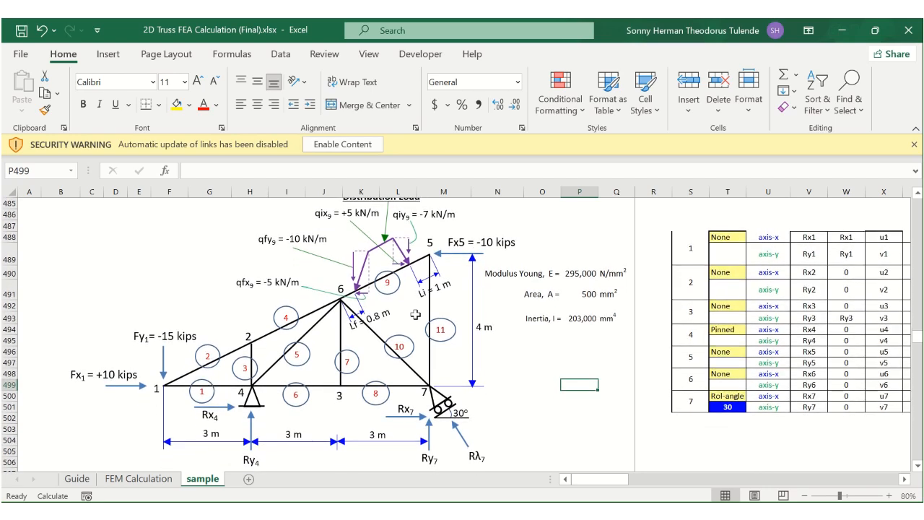
ctrl+scroll(415, 314, down, 2)
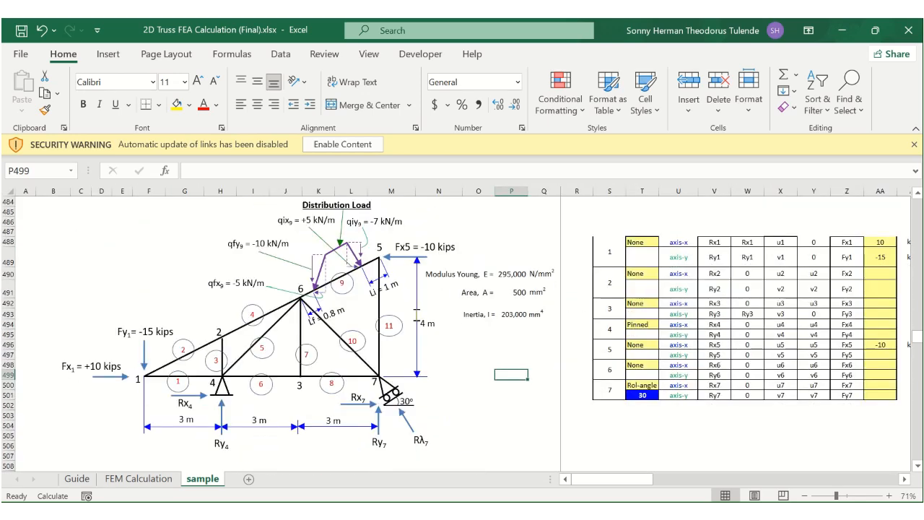
- Browse the other truss examples on the sample sheet, ending at the tower truss with the 200 kN load
scroll(416, 314, up, 13)
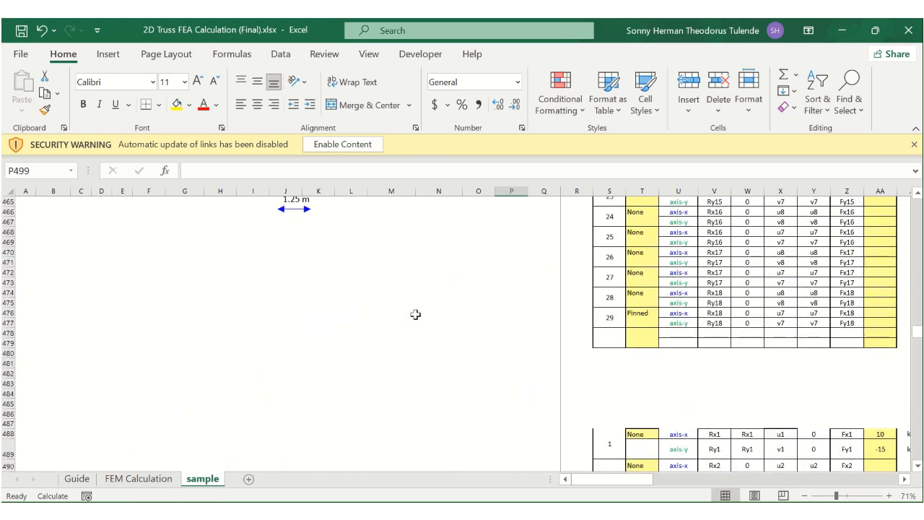
scroll(416, 315, up, 16)
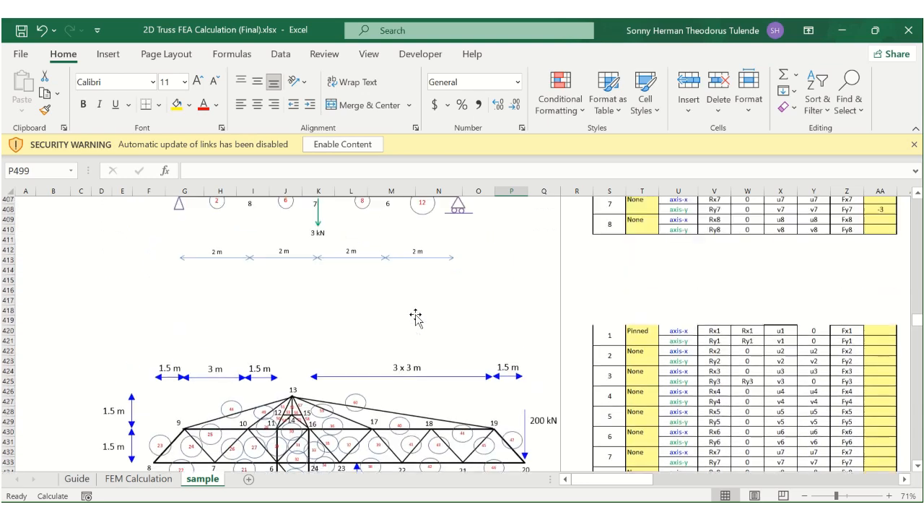
scroll(416, 314, up, 9)
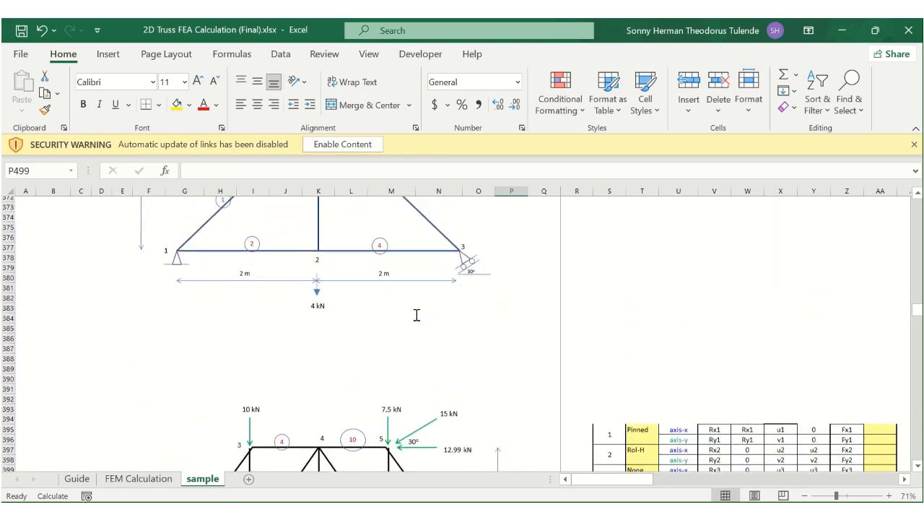
scroll(416, 315, up, 3)
scroll(416, 314, down, 10)
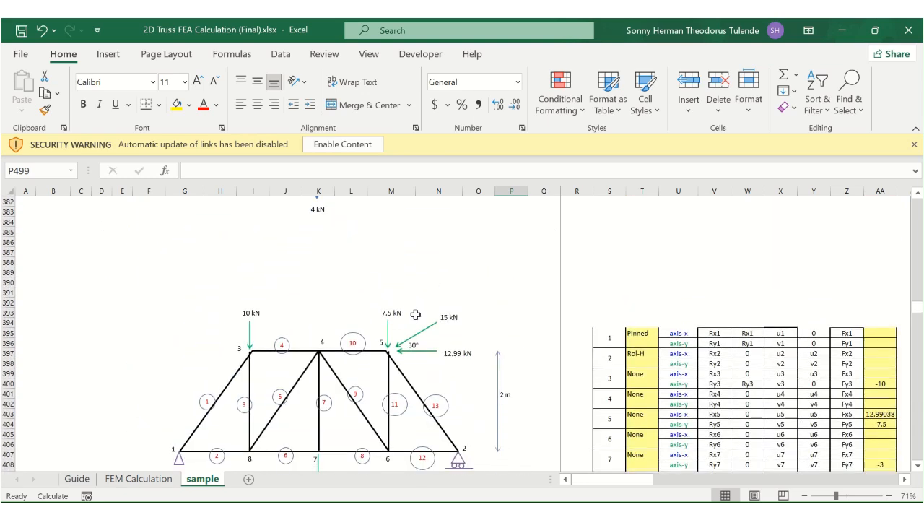
scroll(416, 314, down, 13)
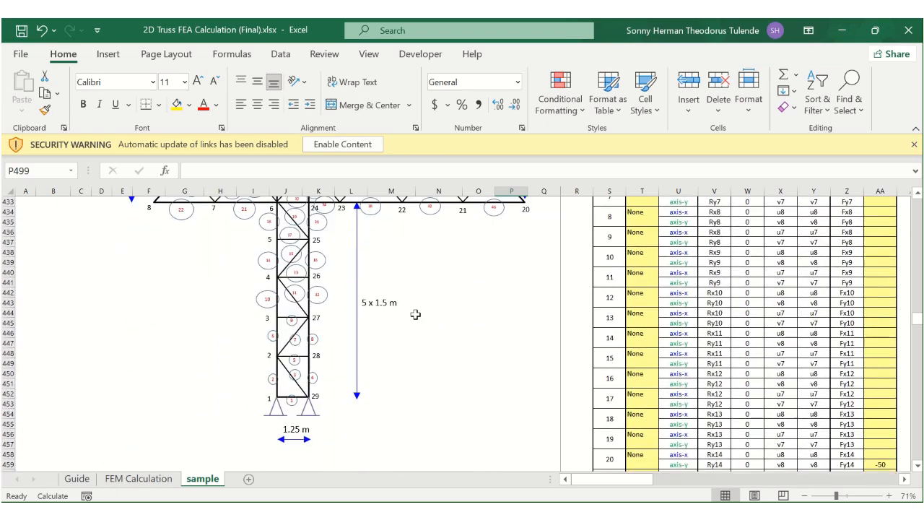
scroll(416, 315, up, 2)
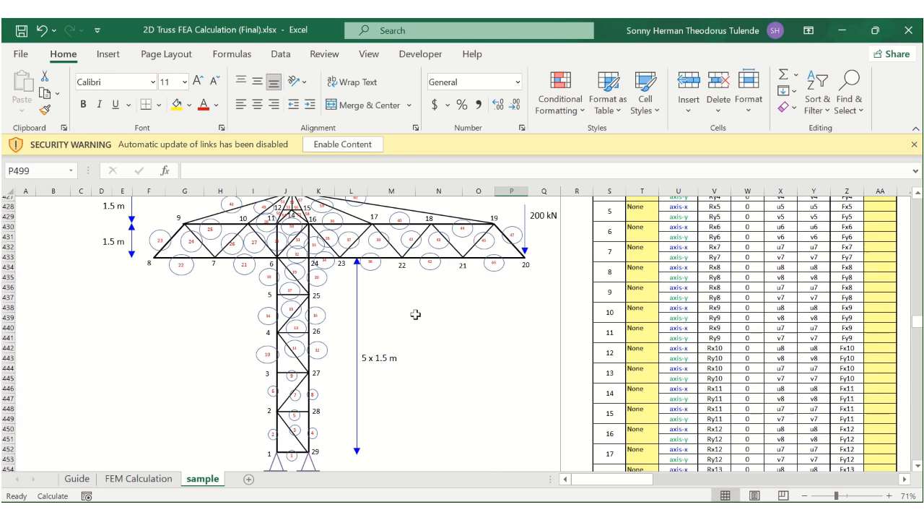
- Return to the seven-node truss sample, and on the FEM Calculation sheet set the number of elements to 11 and the number of nodes to 7
scroll(416, 314, up, 1)
scroll(416, 314, down, 5)
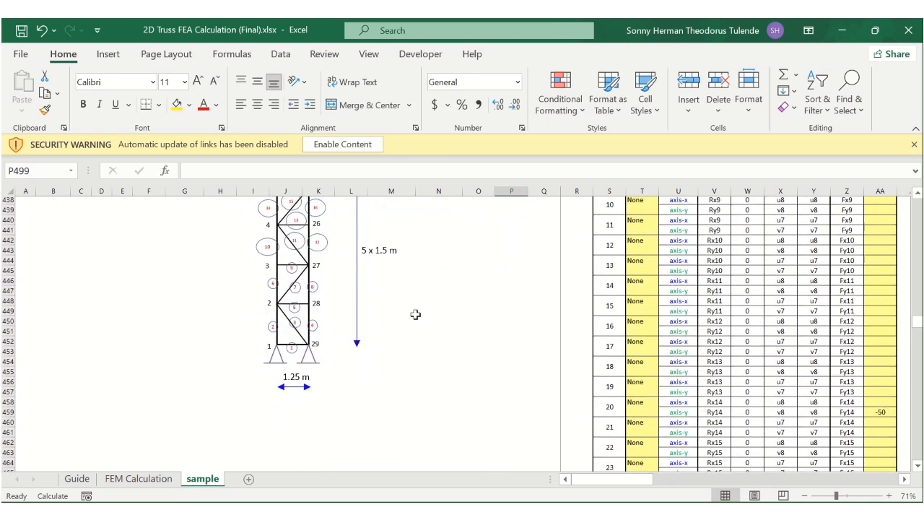
scroll(416, 314, down, 15)
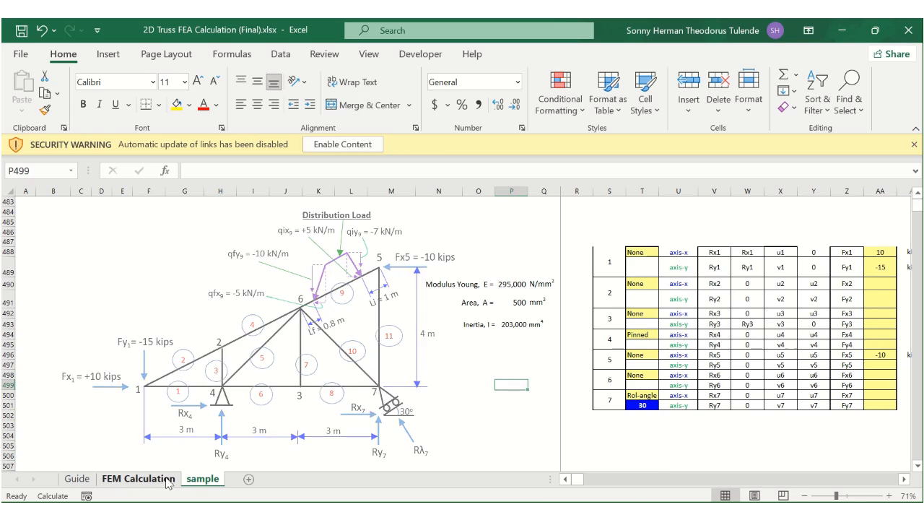
click(167, 481)
click(161, 286)
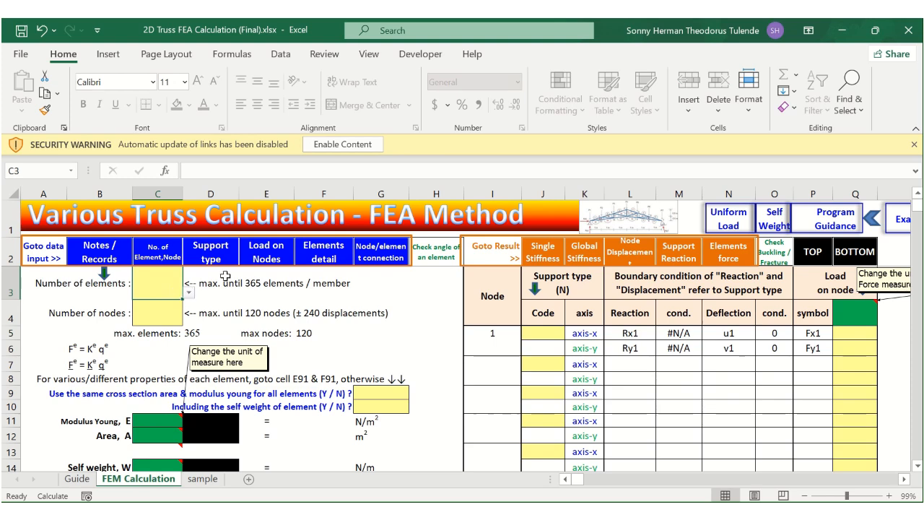
text(11)
click(174, 307)
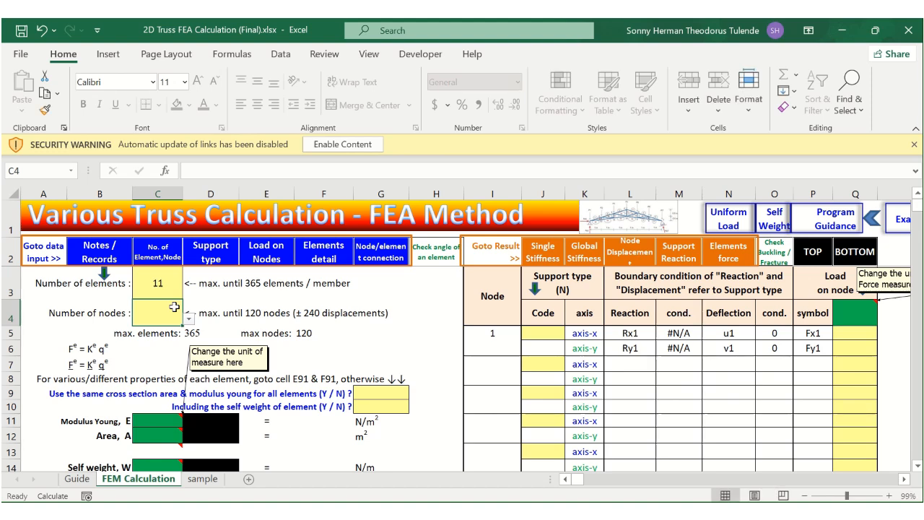
text(7)
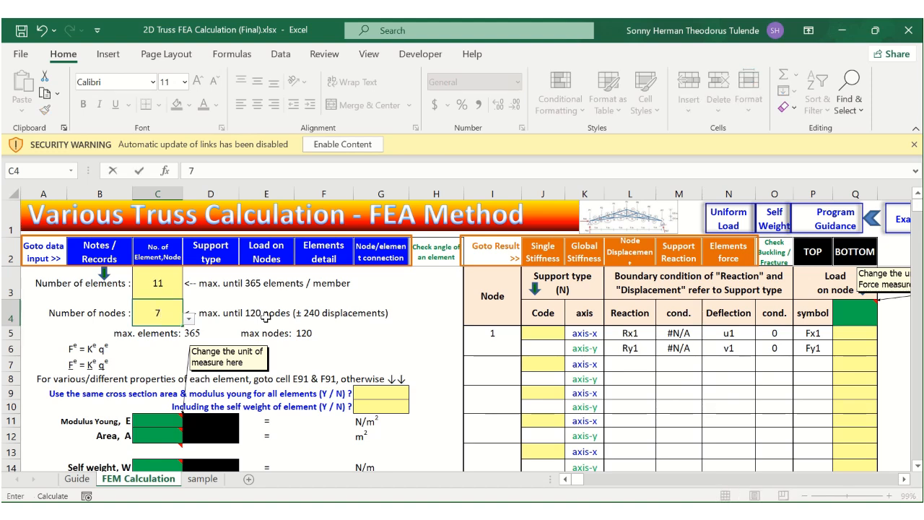
click(340, 333)
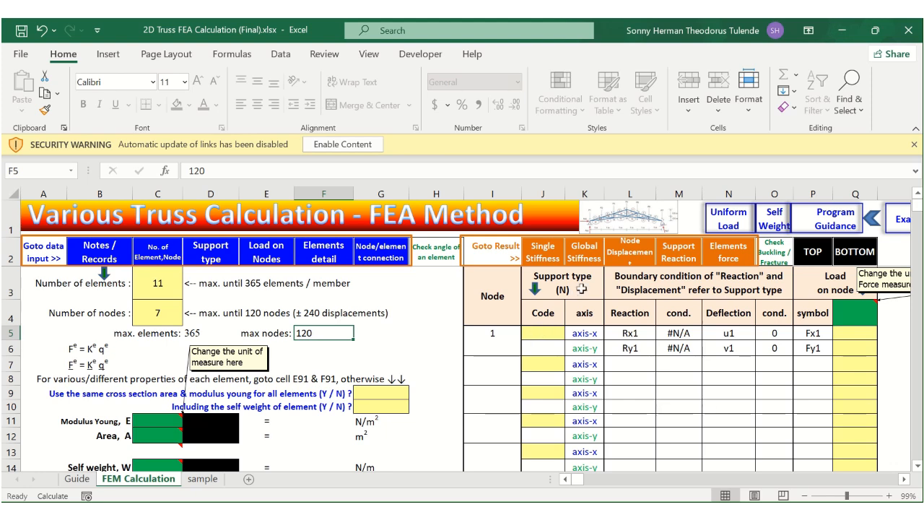
- Check node 1 in the sample truss and set node 1's support type code to None on the FEM Calculation sheet
click(537, 332)
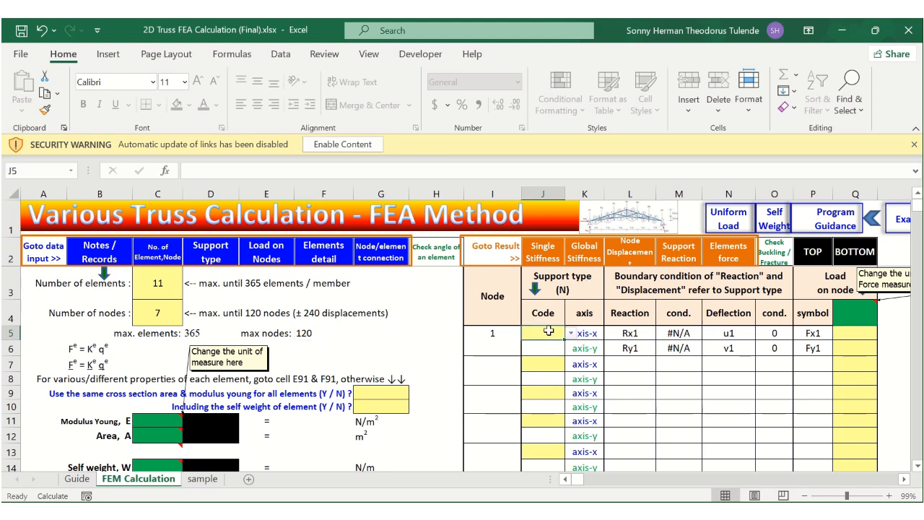
click(204, 479)
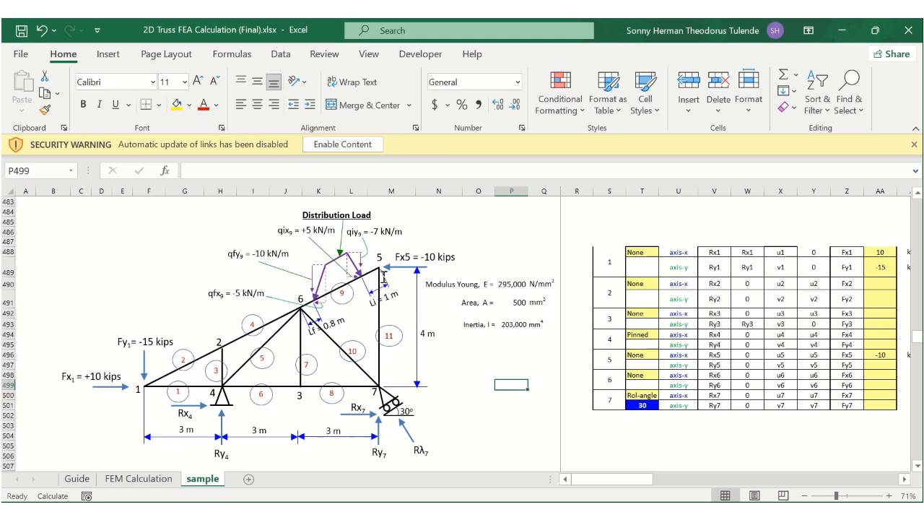
click(139, 481)
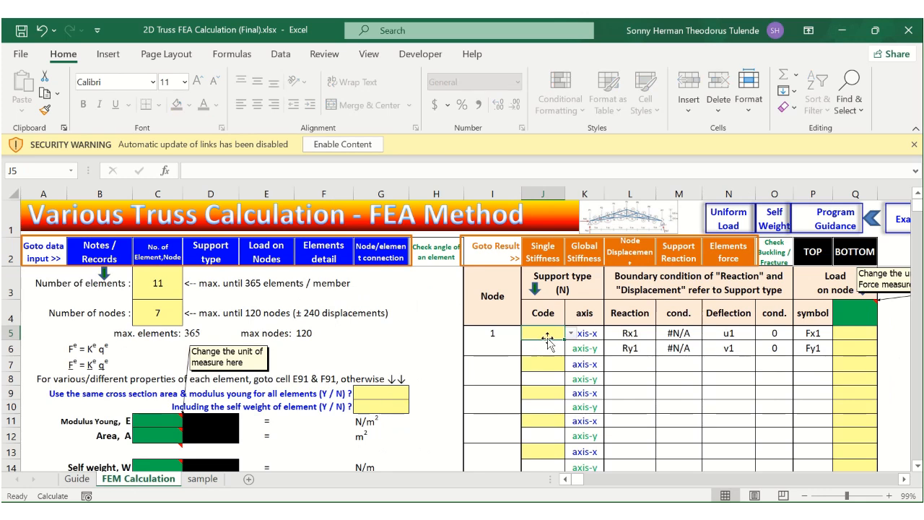
scroll(546, 353, down, 1)
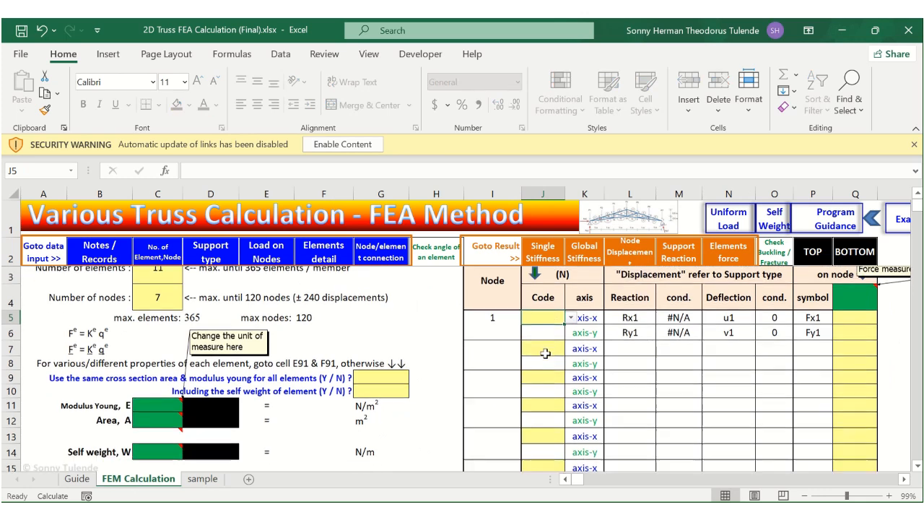
scroll(546, 353, up, 1)
scroll(546, 353, down, 1)
scroll(546, 353, up, 1)
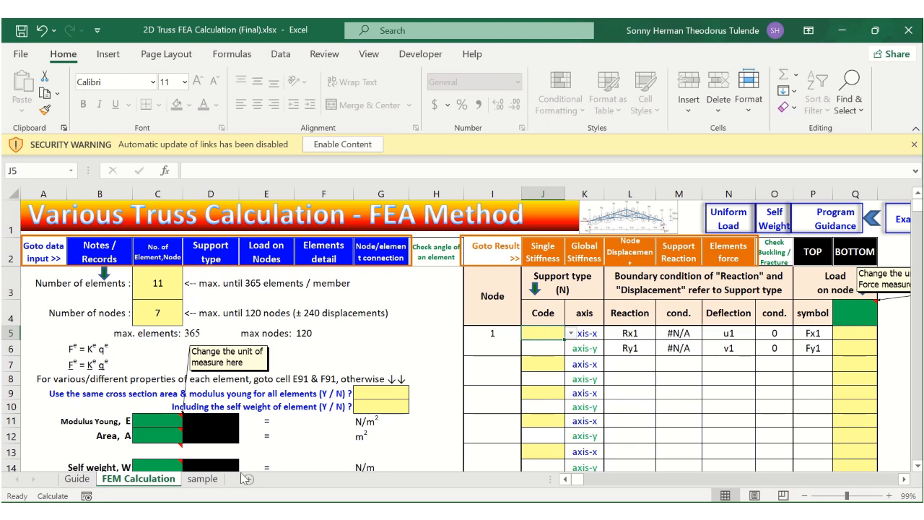
click(202, 479)
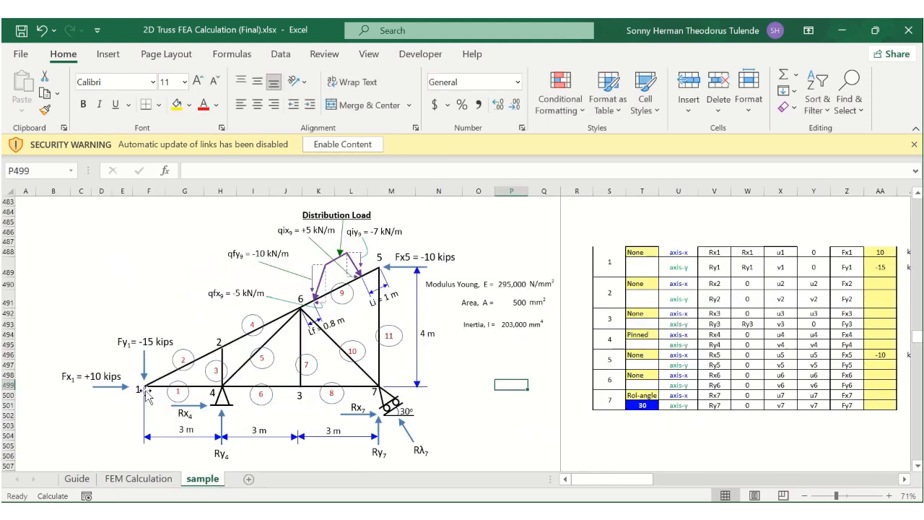
click(137, 479)
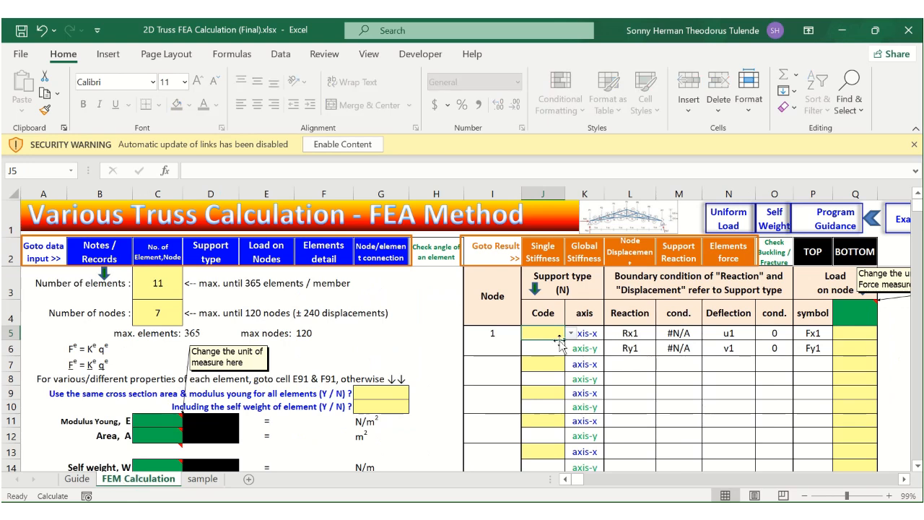
click(571, 334)
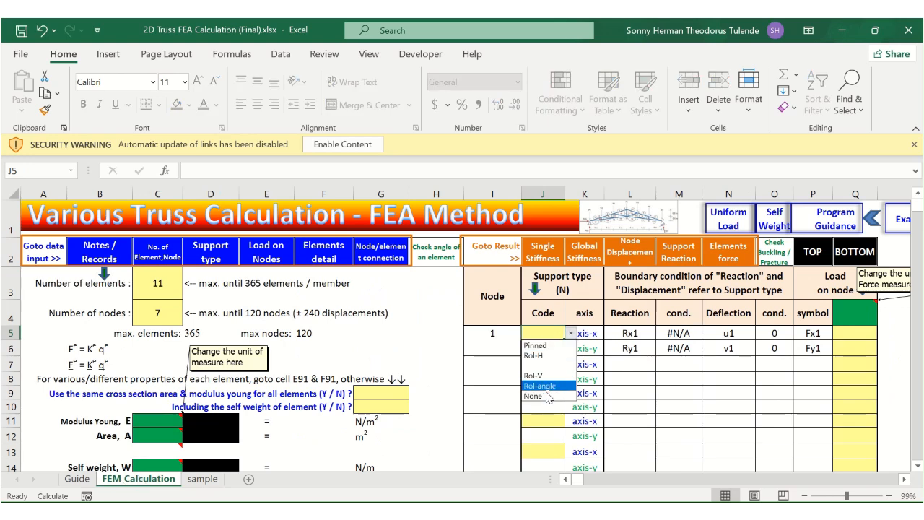
click(544, 393)
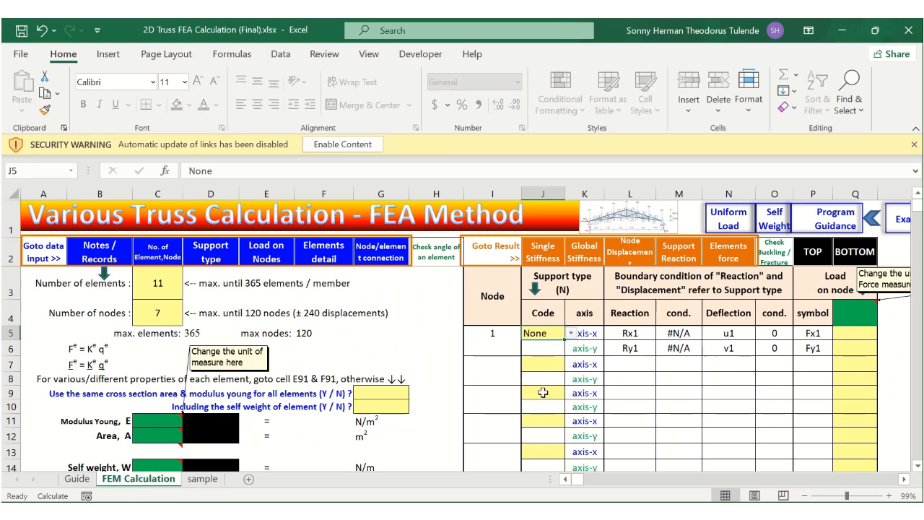
- Switch the workbook's calculation mode to Automatic
click(505, 365)
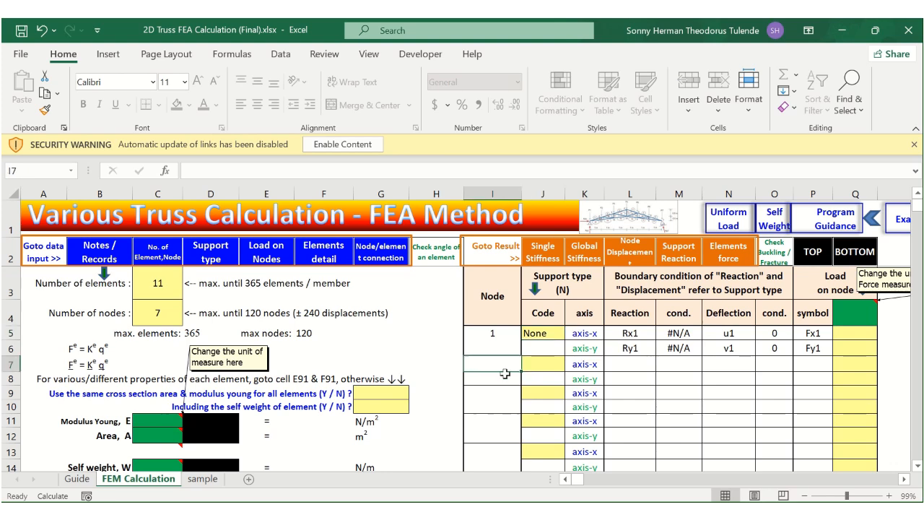
click(251, 57)
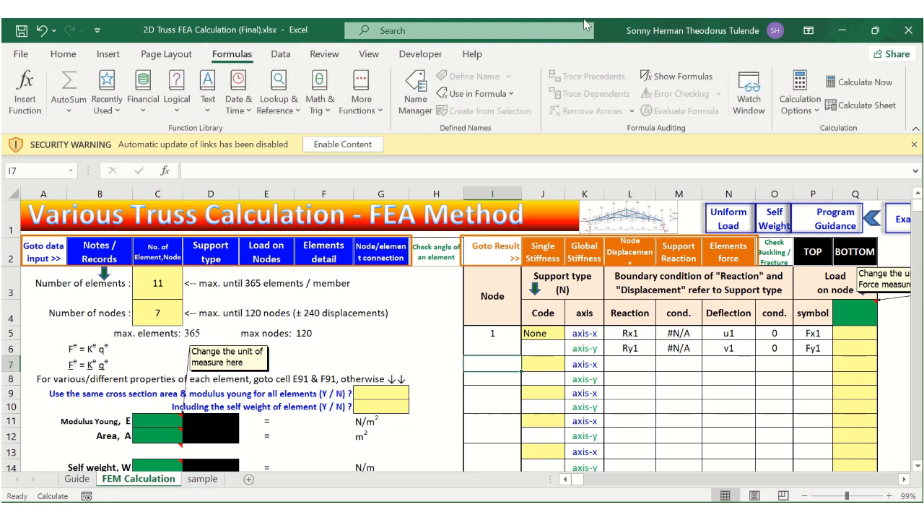
click(813, 114)
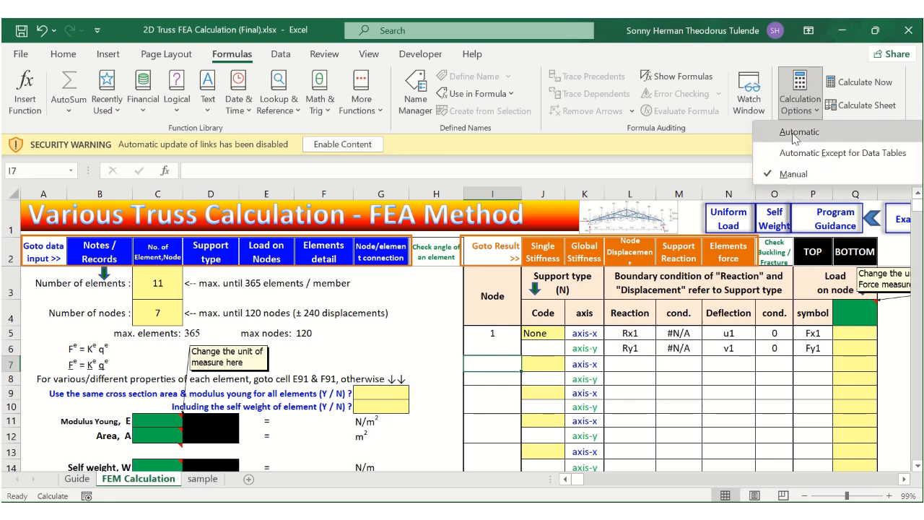
click(795, 138)
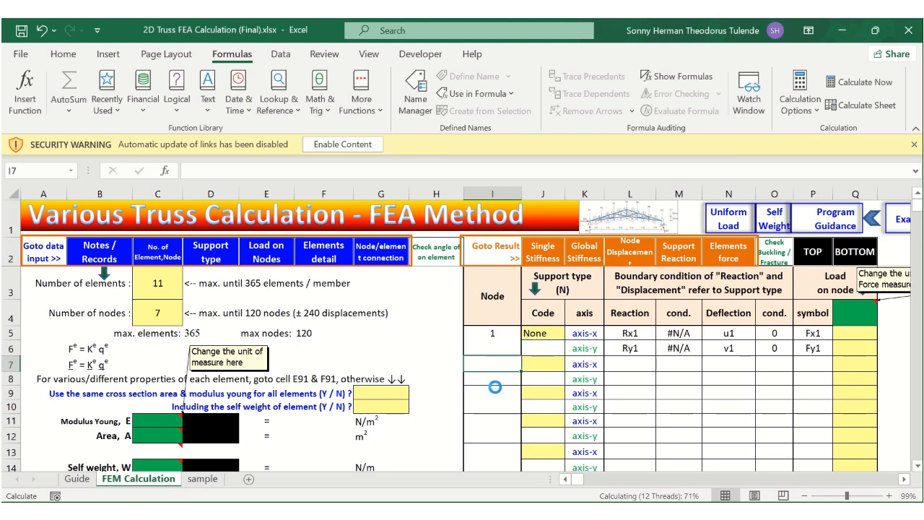
- Check node 2 in the sample truss and set node 2's support type code to None
click(545, 366)
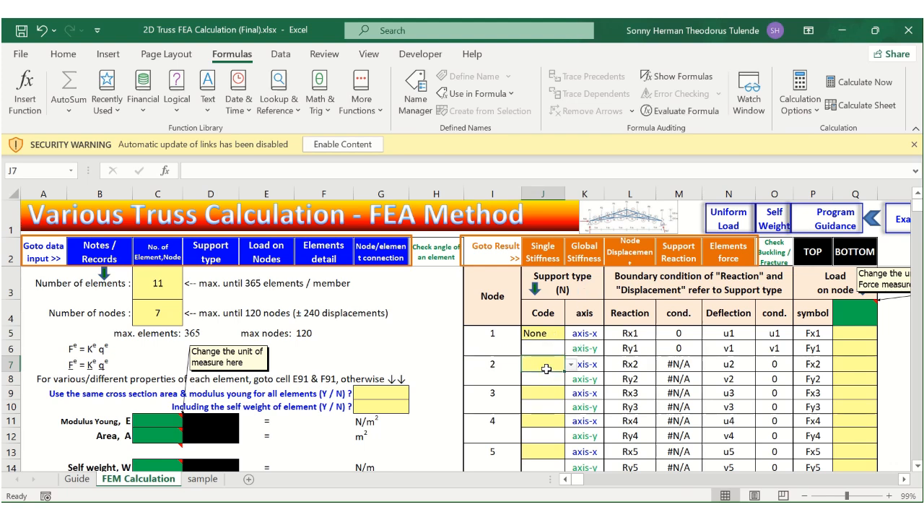
click(195, 480)
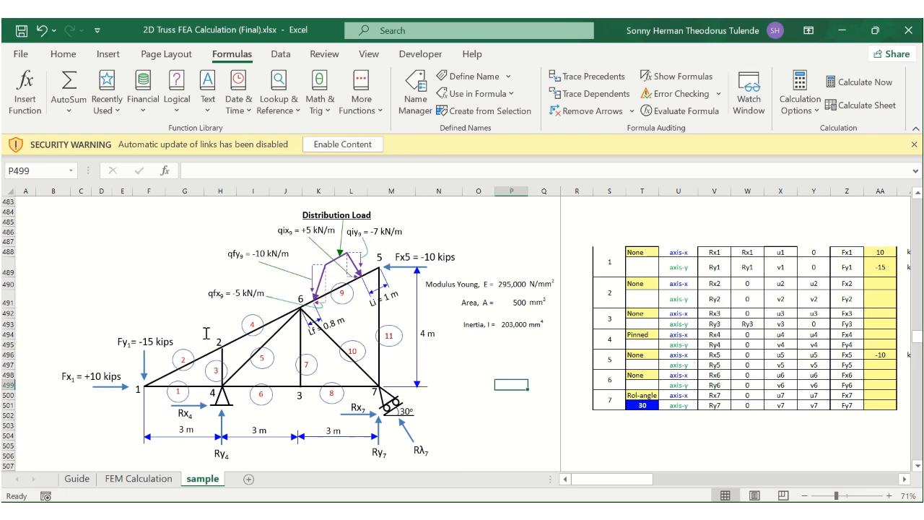
click(139, 479)
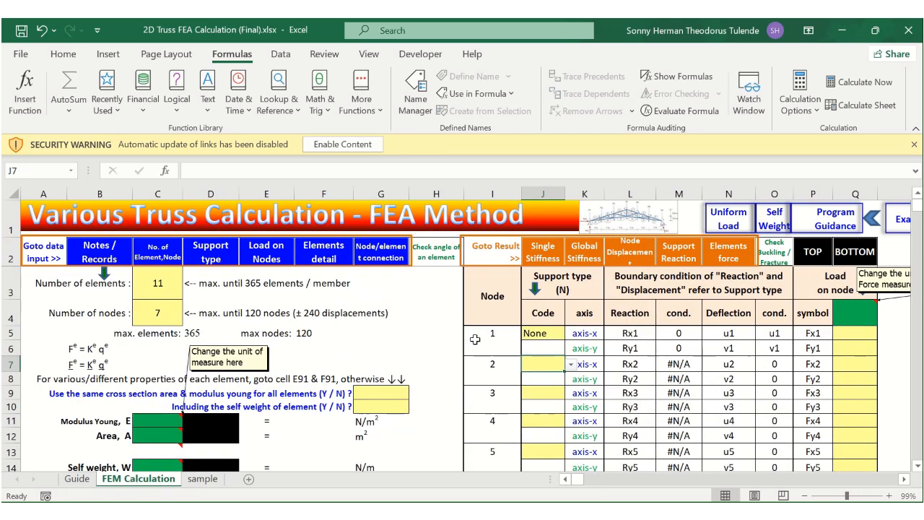
click(571, 365)
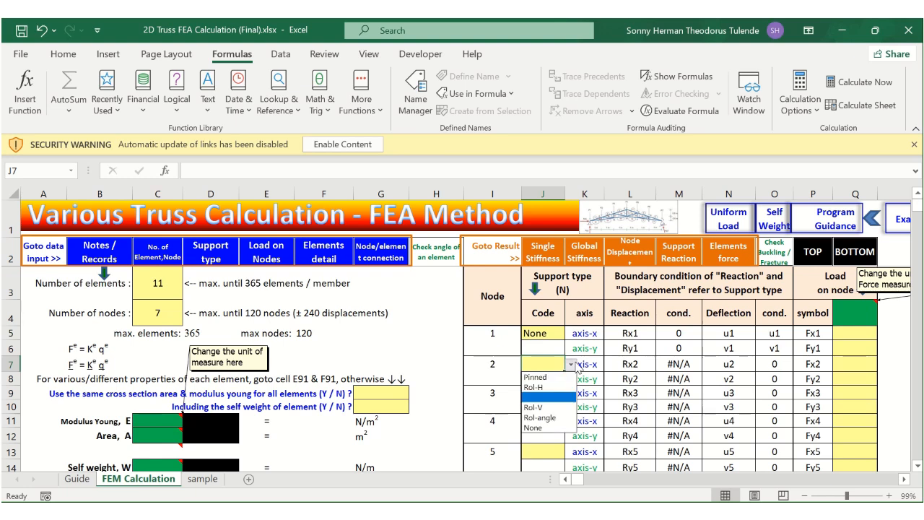
click(542, 428)
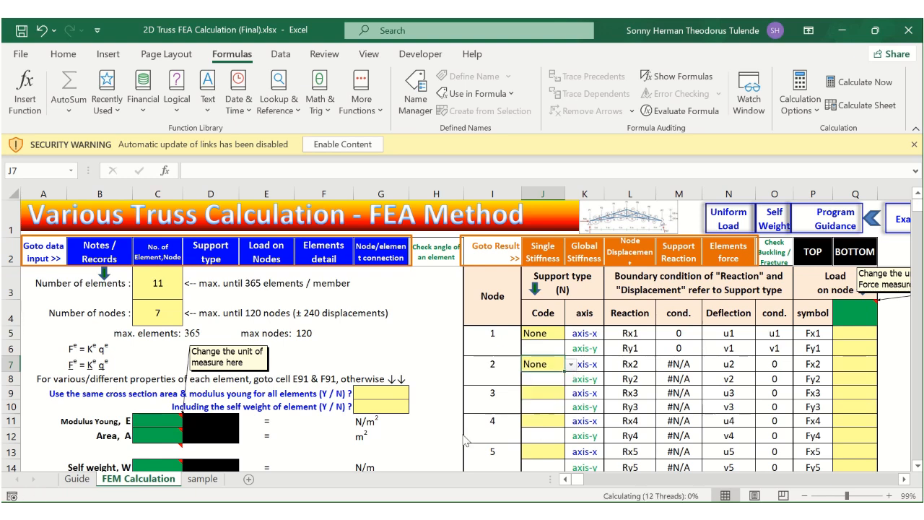
- Check the remaining nodes in the sample truss and set node 3's support type code to None
click(202, 479)
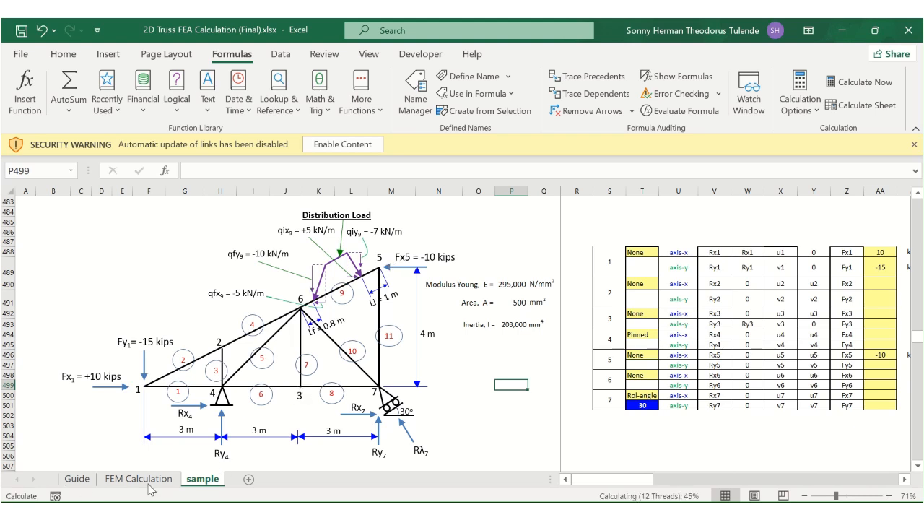
click(149, 483)
click(551, 392)
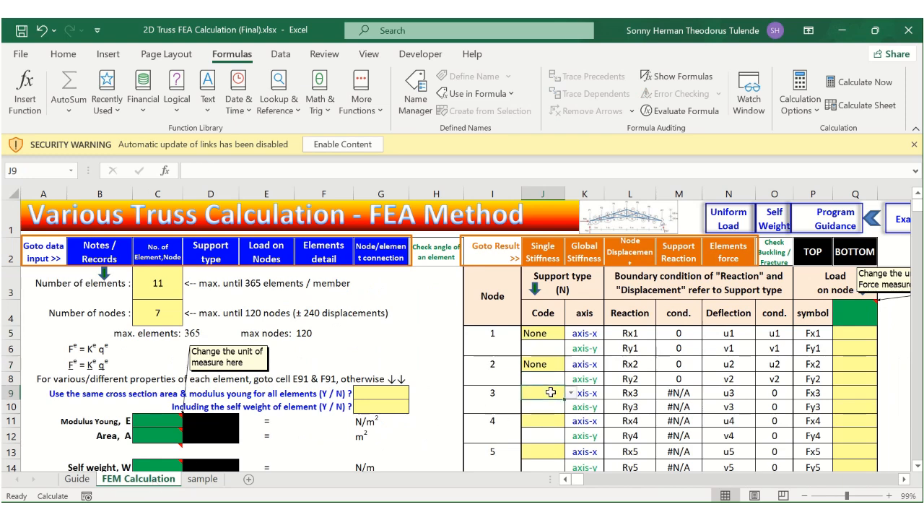
click(571, 393)
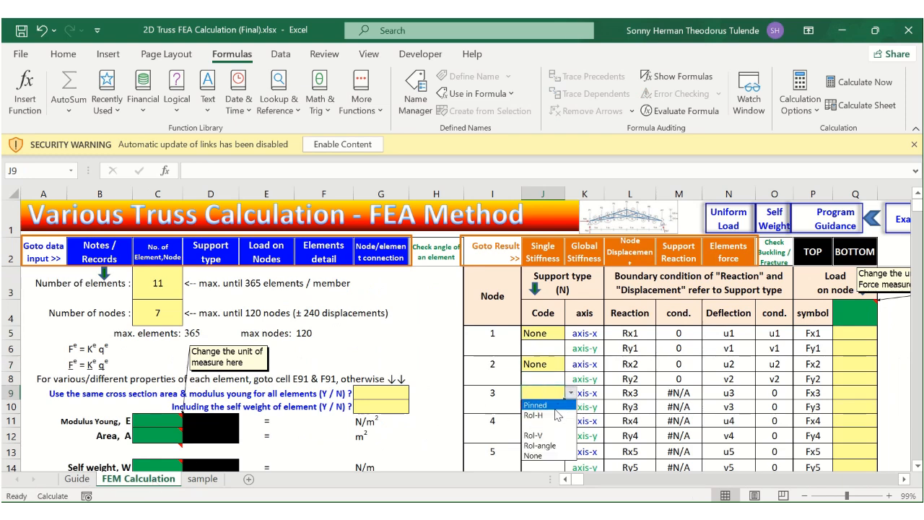
click(547, 456)
- Set the support type codes of nodes 5 and 6 to None
click(553, 452)
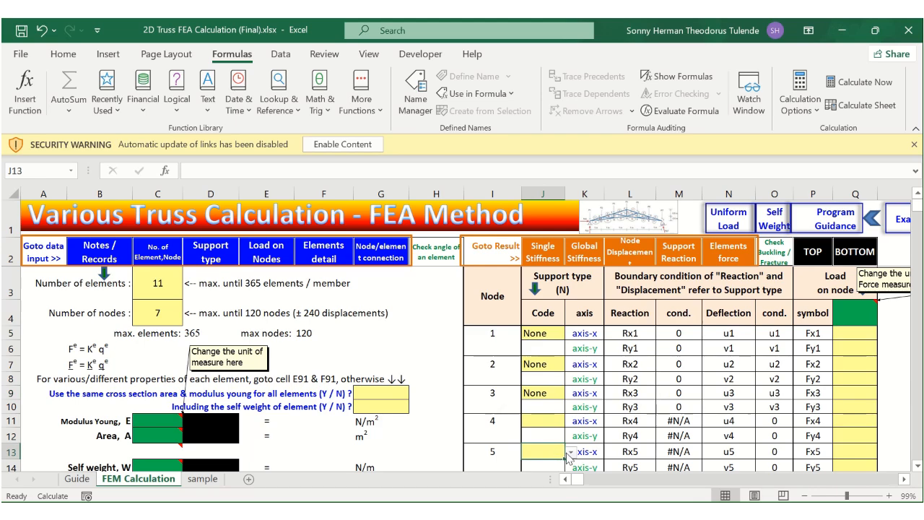
click(571, 452)
click(545, 438)
scroll(543, 446, down, 1)
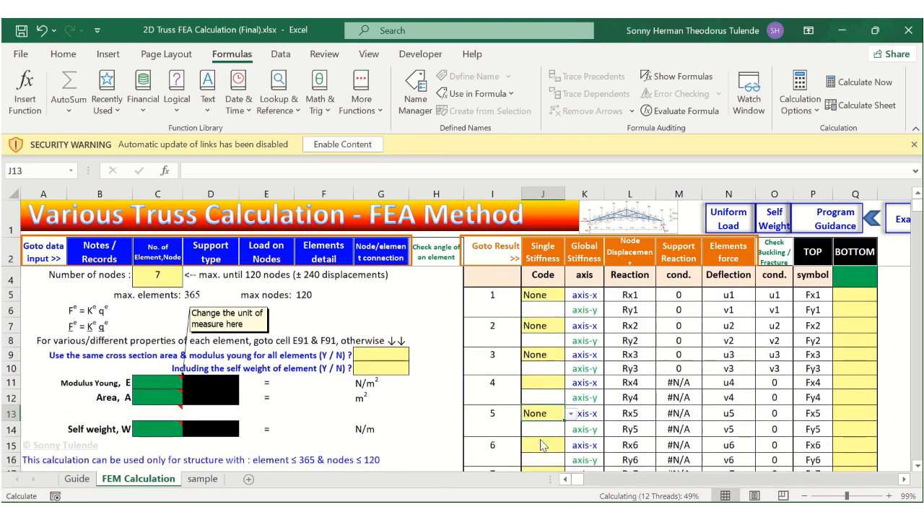
click(543, 446)
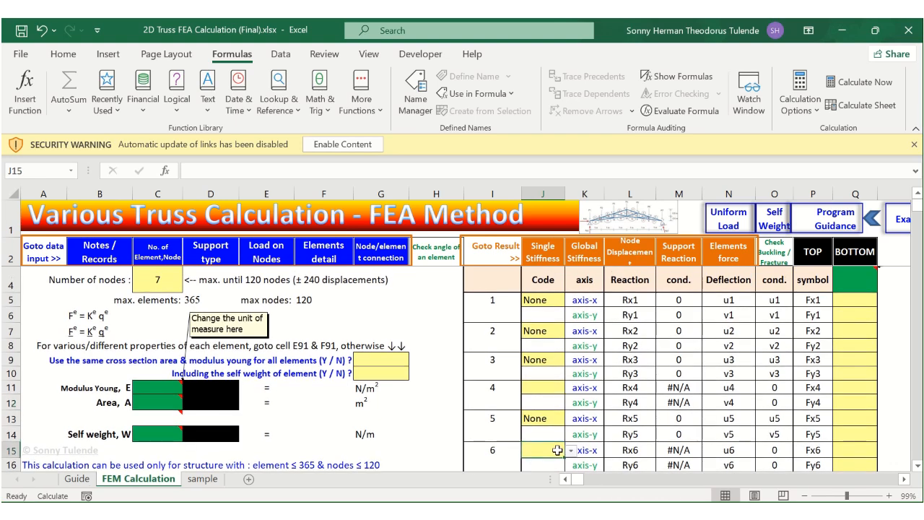
click(571, 452)
click(543, 440)
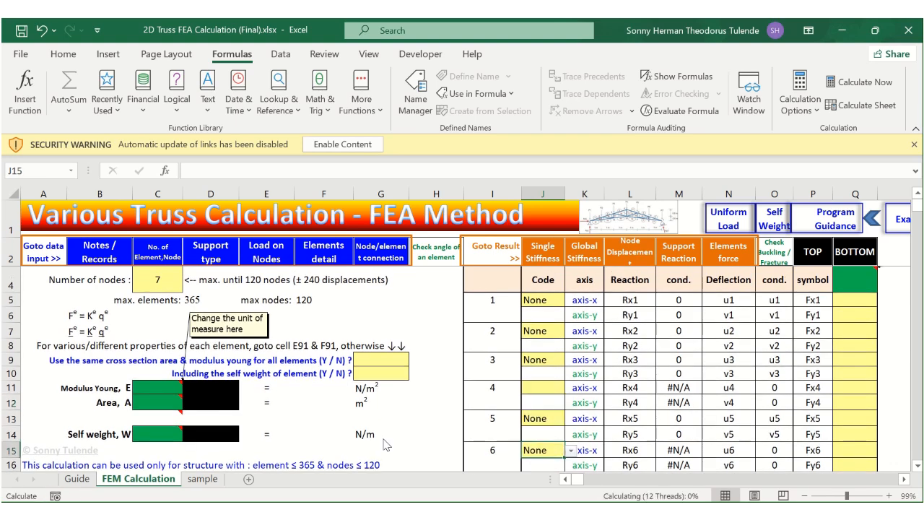
- Check the supports in the sample truss and set node 4's support type code to Pinned
click(199, 478)
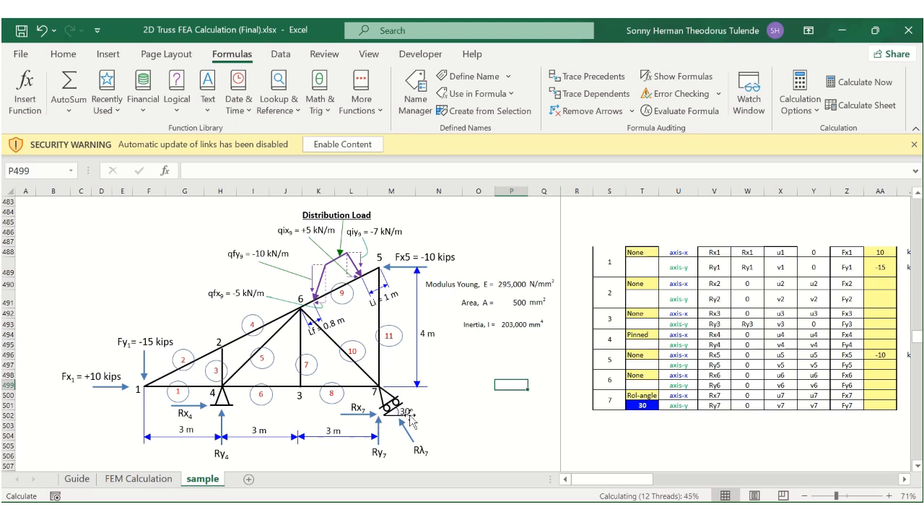
click(128, 479)
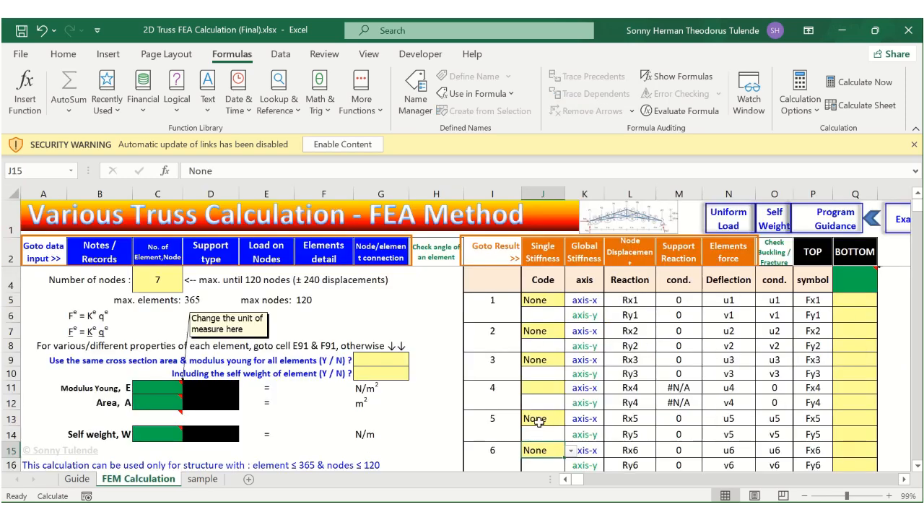
click(557, 388)
click(570, 388)
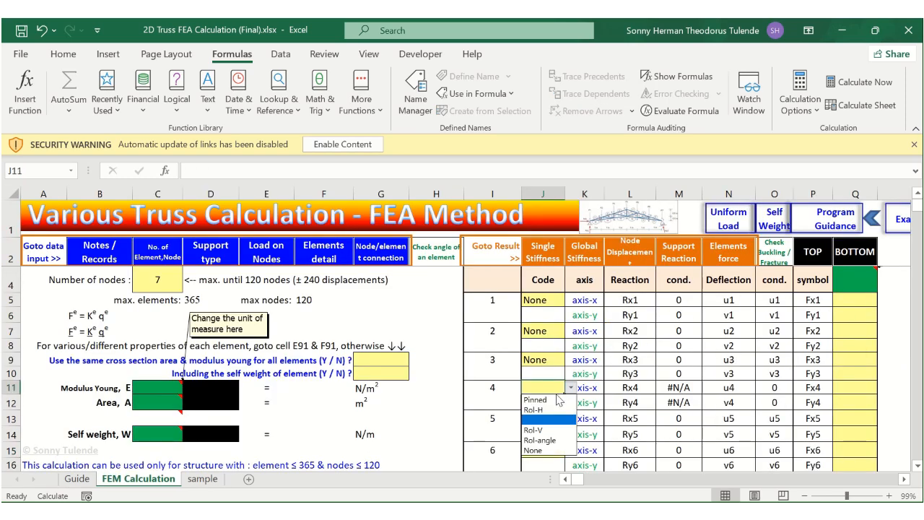
click(572, 398)
scroll(581, 408, down, 1)
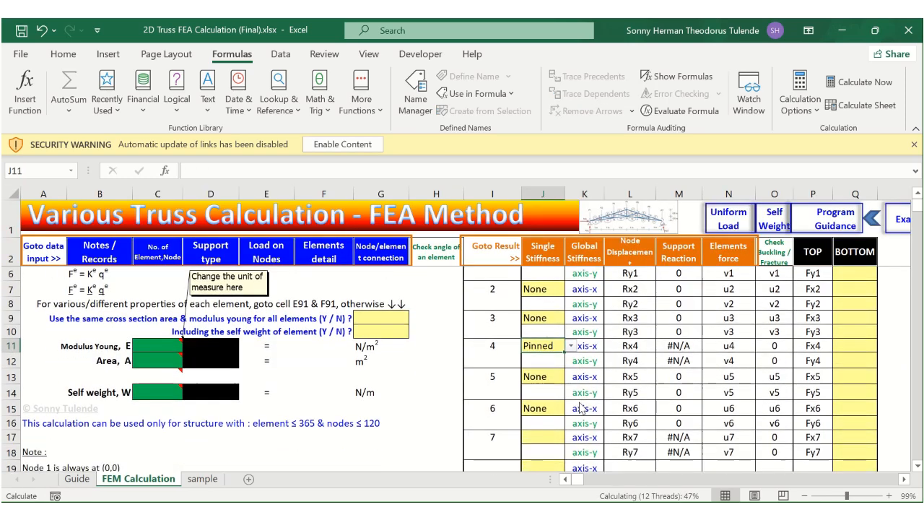
- Set node 7's support type code to Rol-angle and enter 30 as its roller angle
click(543, 438)
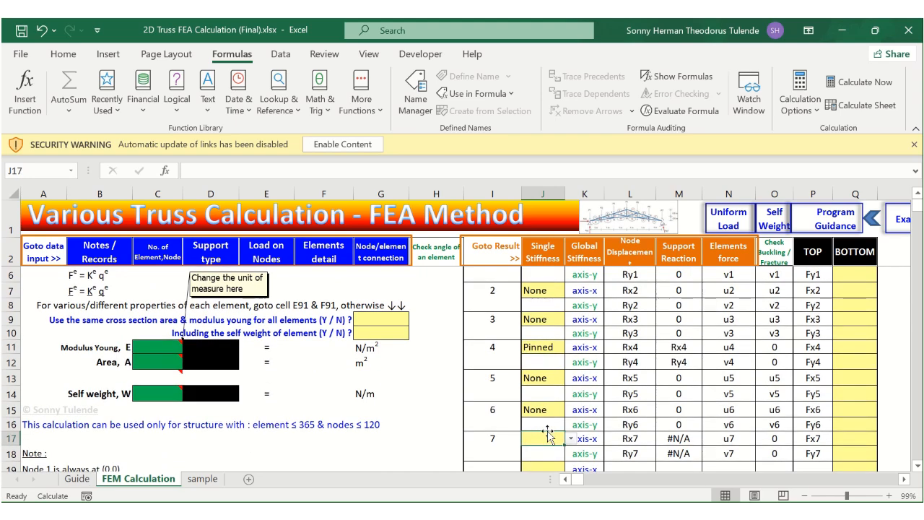
scroll(543, 426, down, 1)
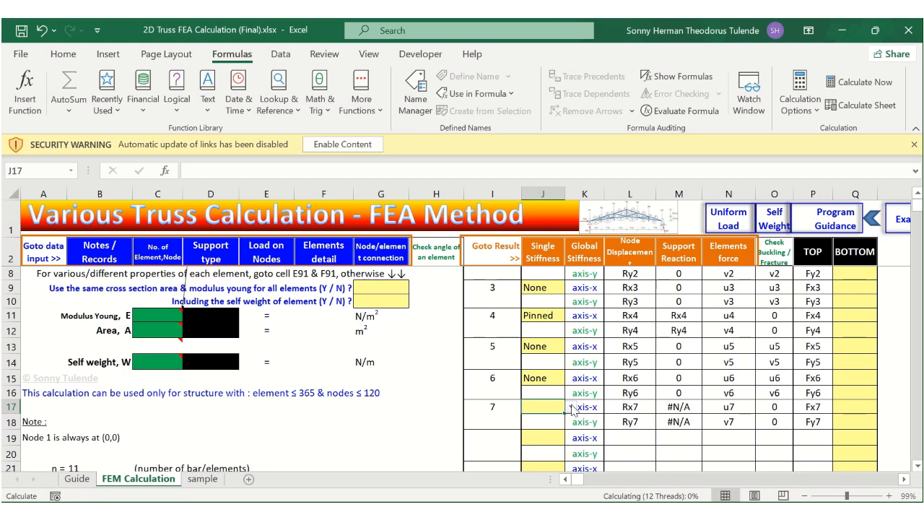
click(574, 407)
click(549, 461)
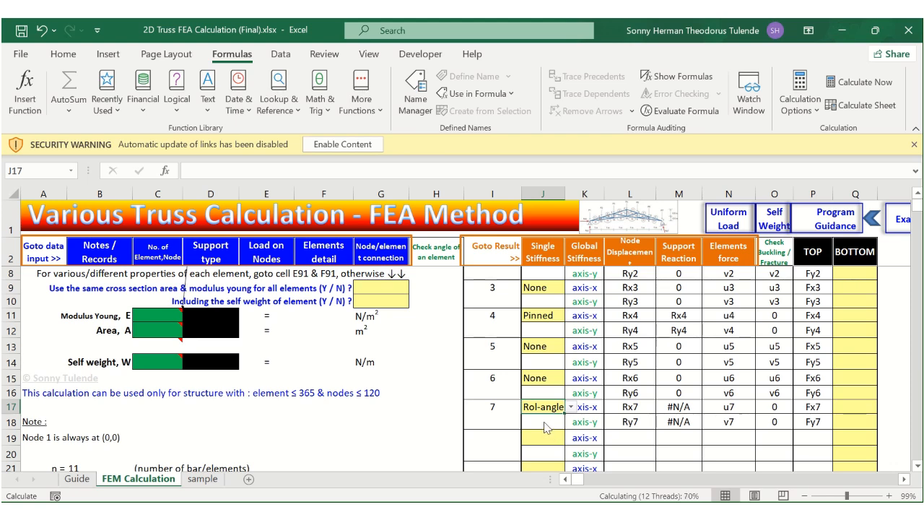
click(553, 422)
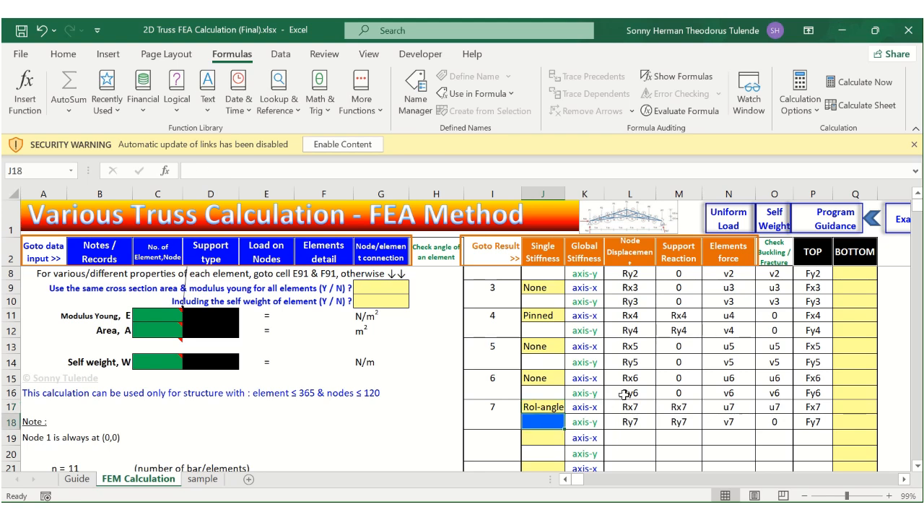
text(30)
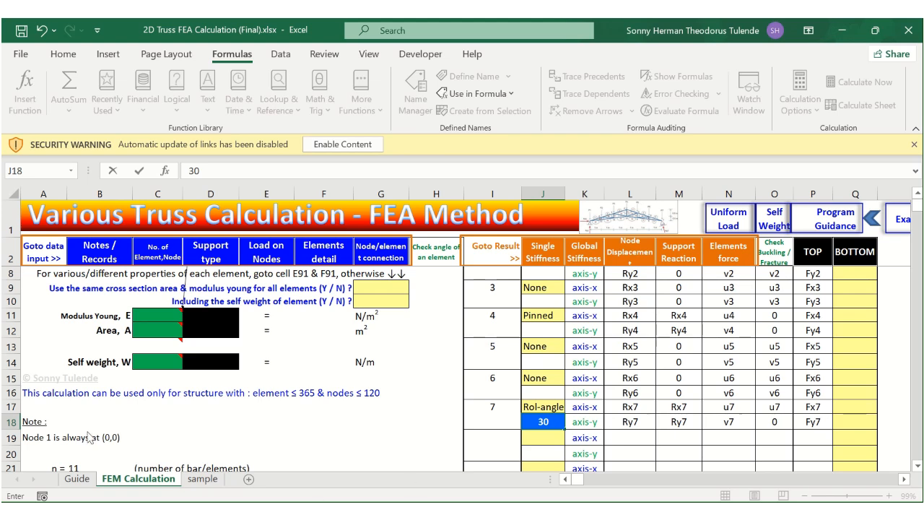
- Check the sample truss and enter node 1's loads, with Fx1 as 10 and Fy1 as -15
click(191, 481)
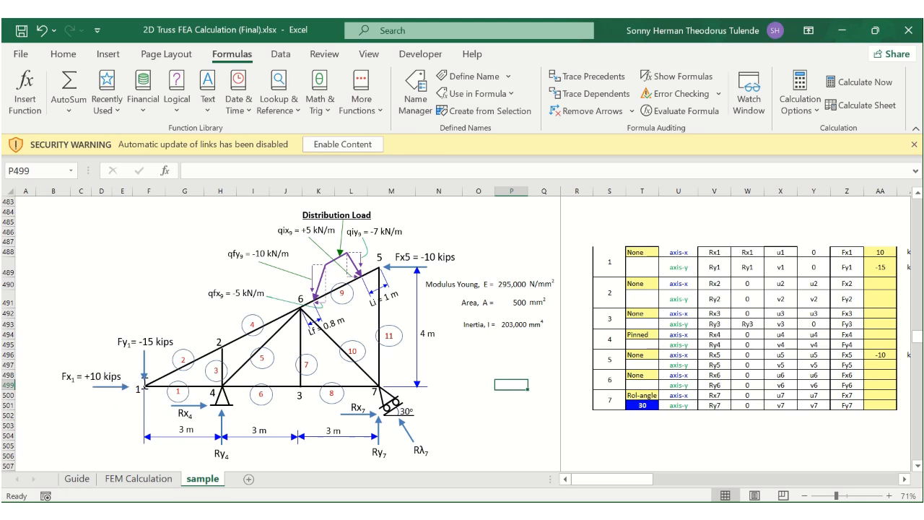
click(139, 479)
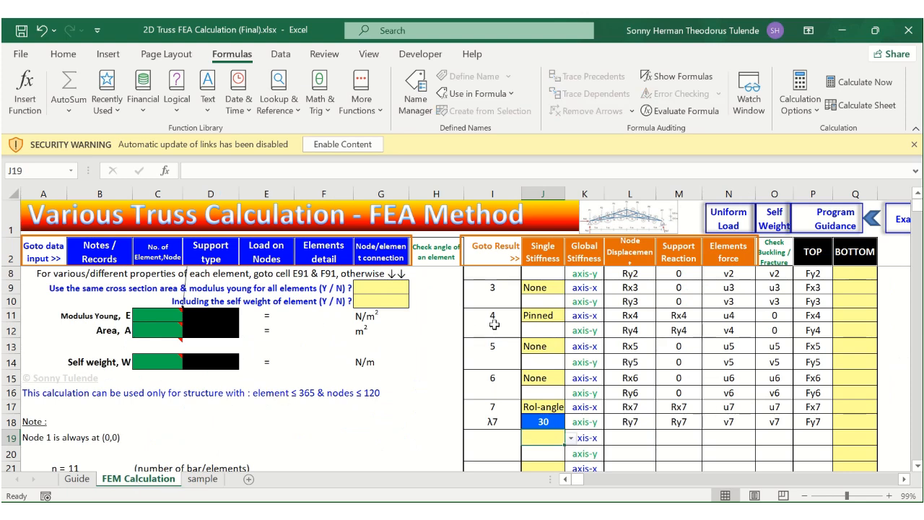
scroll(695, 315, up, 2)
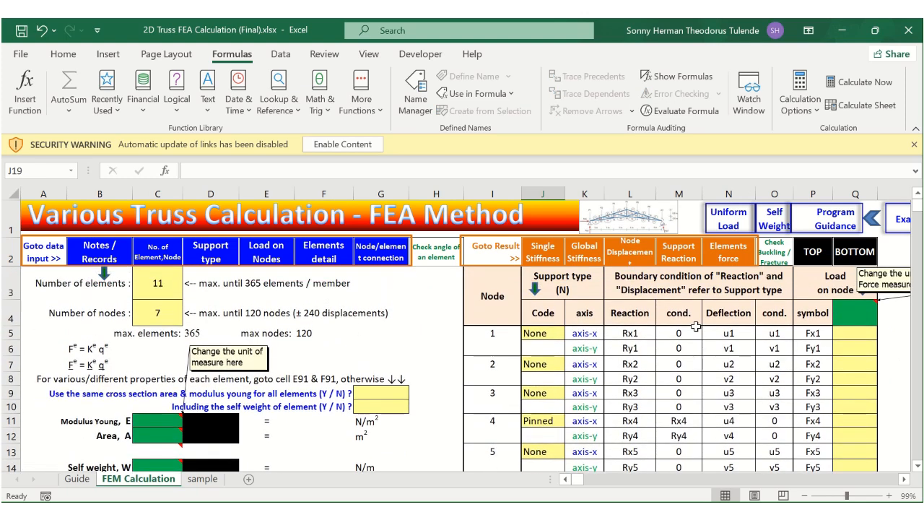
click(856, 337)
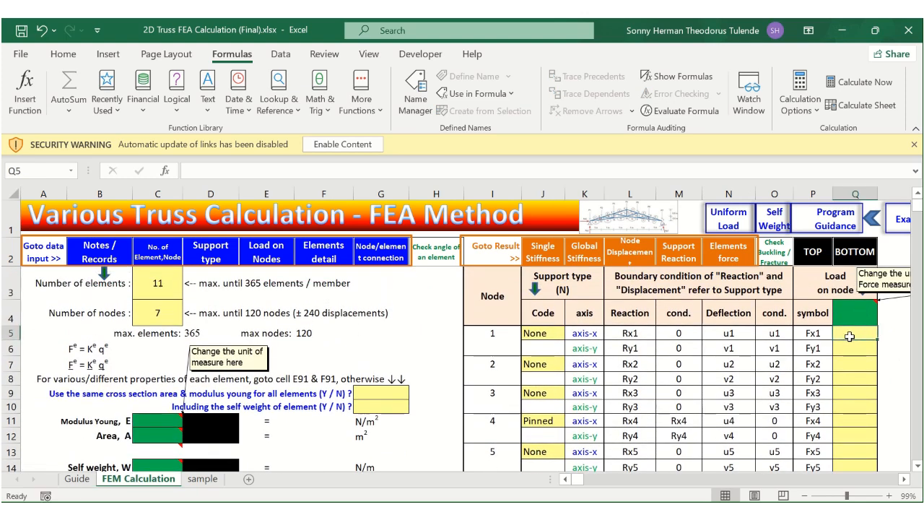
text(10)
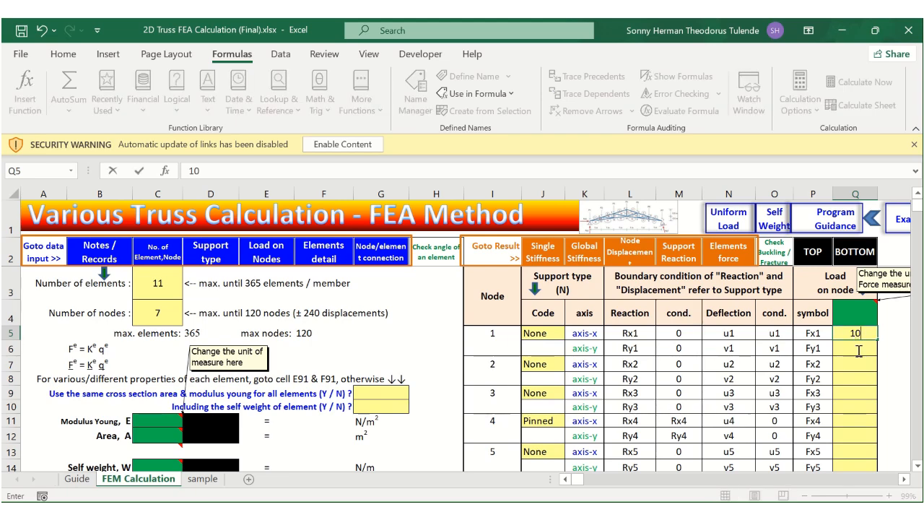
click(858, 352)
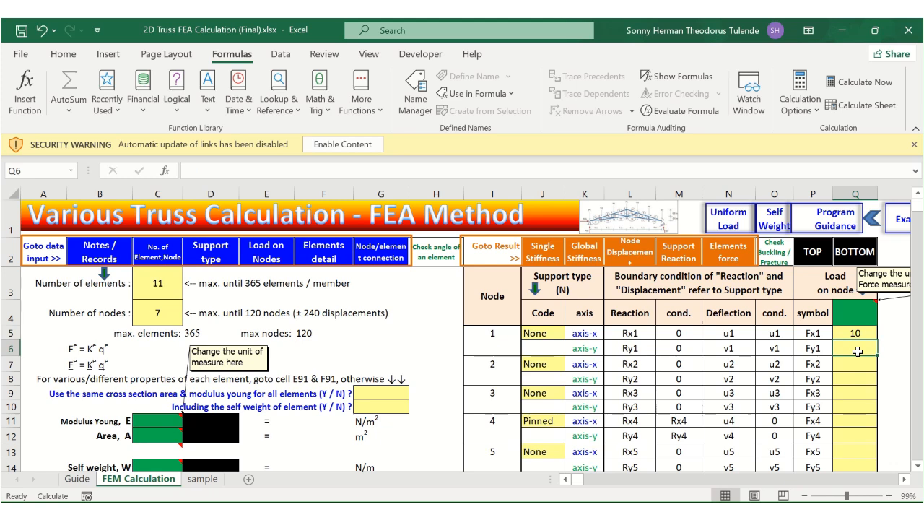
text(-15)
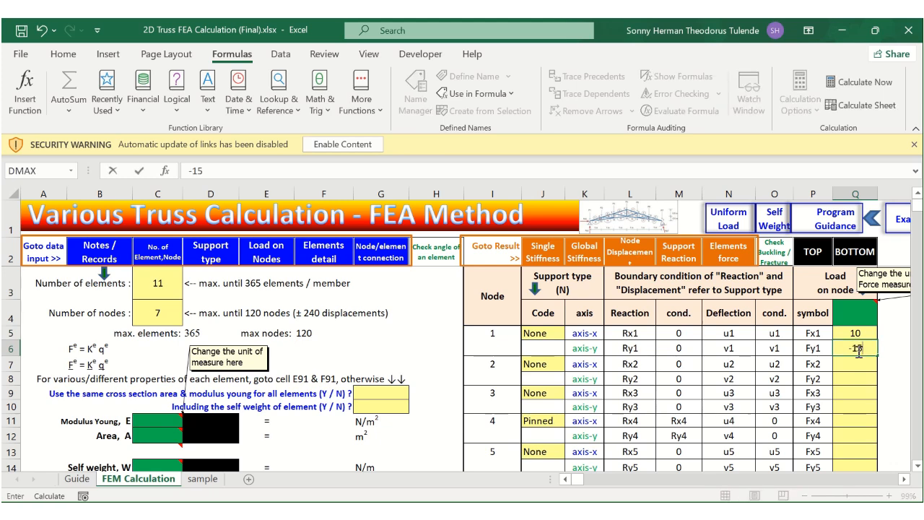
- Set the force unit of the node loads to kips
click(851, 308)
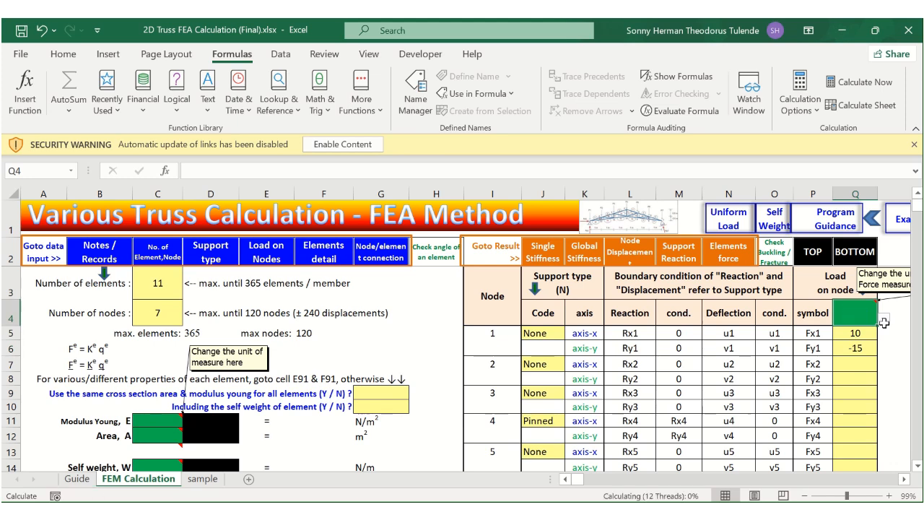
click(884, 319)
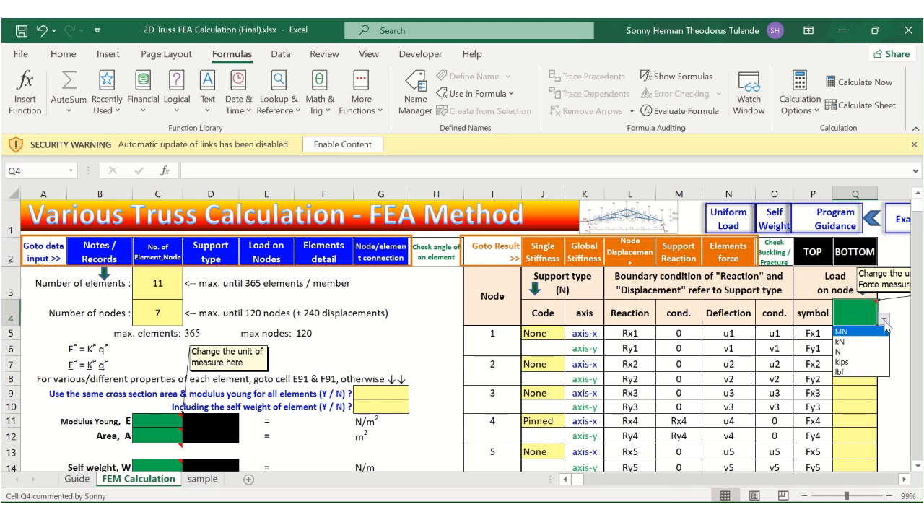
click(874, 361)
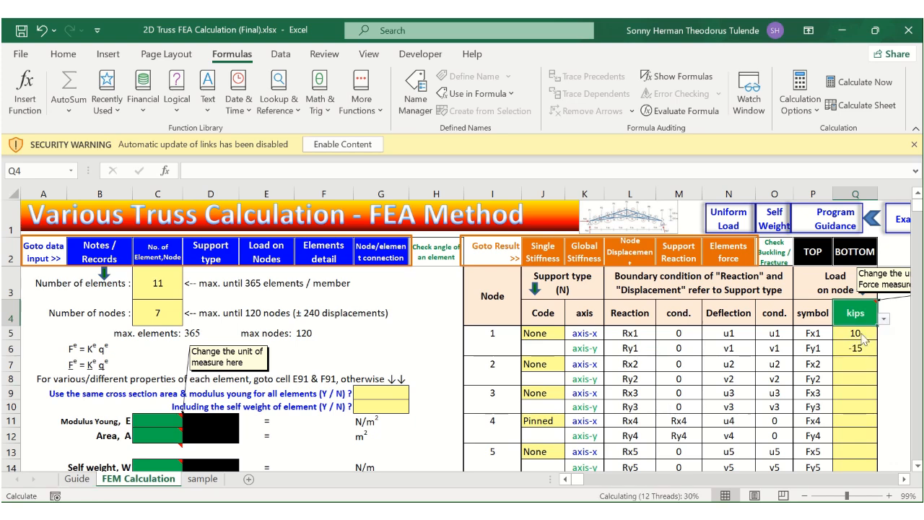
- Check the load on node 5 in the sample truss and set Fx5 to -10 in the FEM Calculation sheet
click(203, 479)
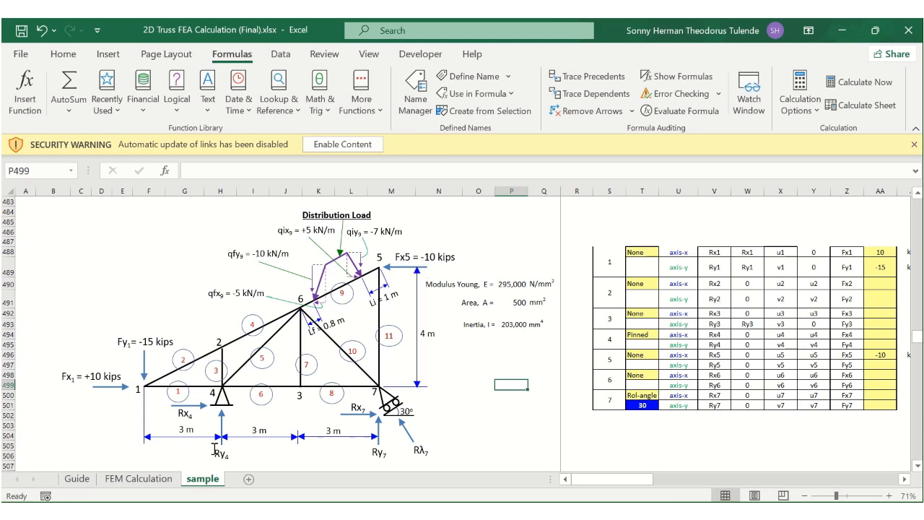
click(157, 483)
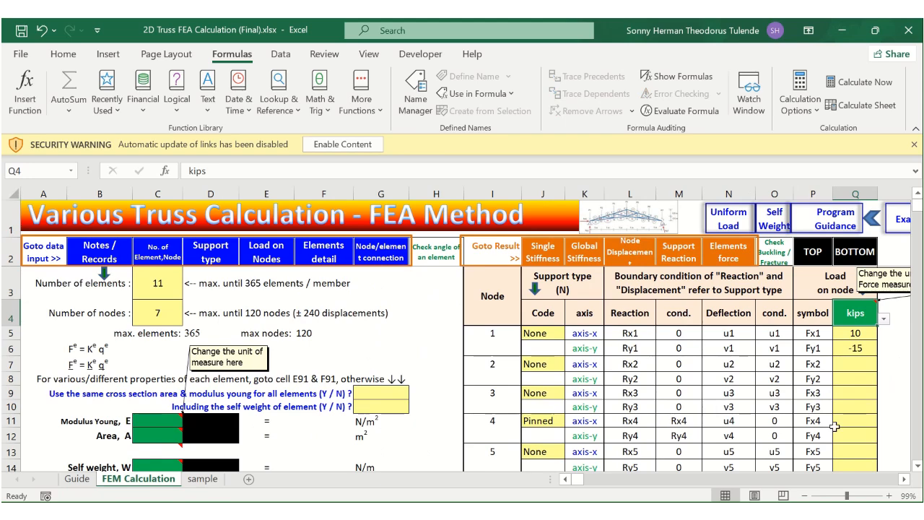
click(846, 454)
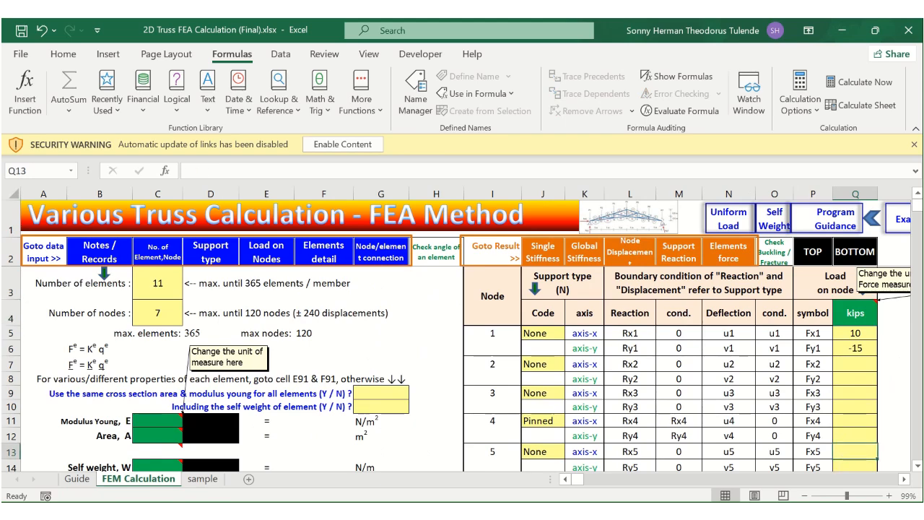
text(-10)
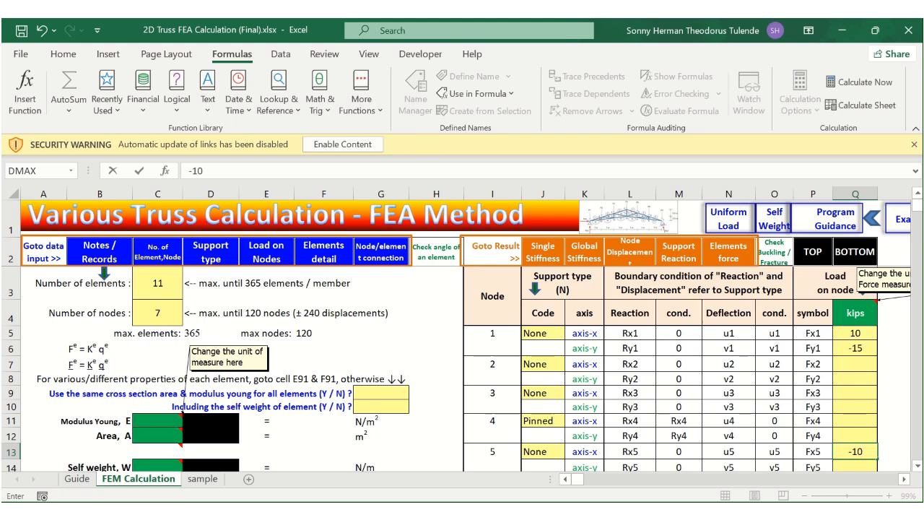
click(203, 479)
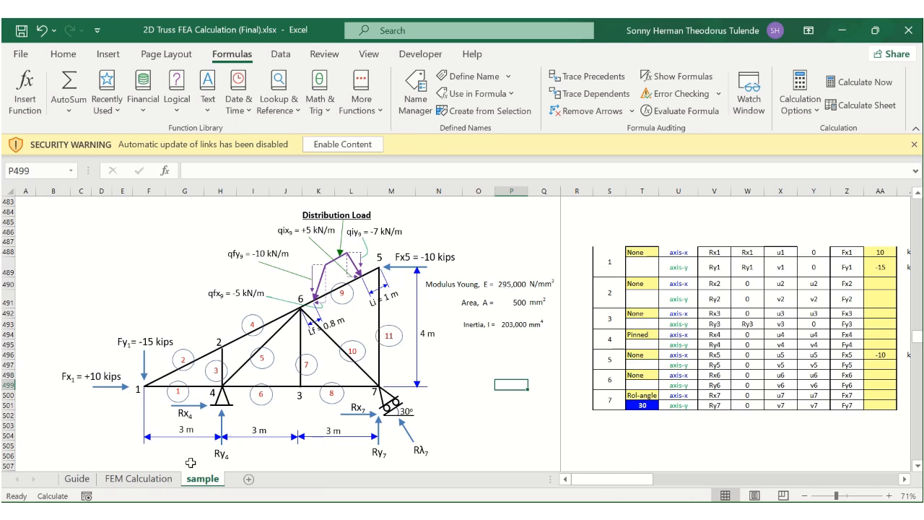
click(139, 479)
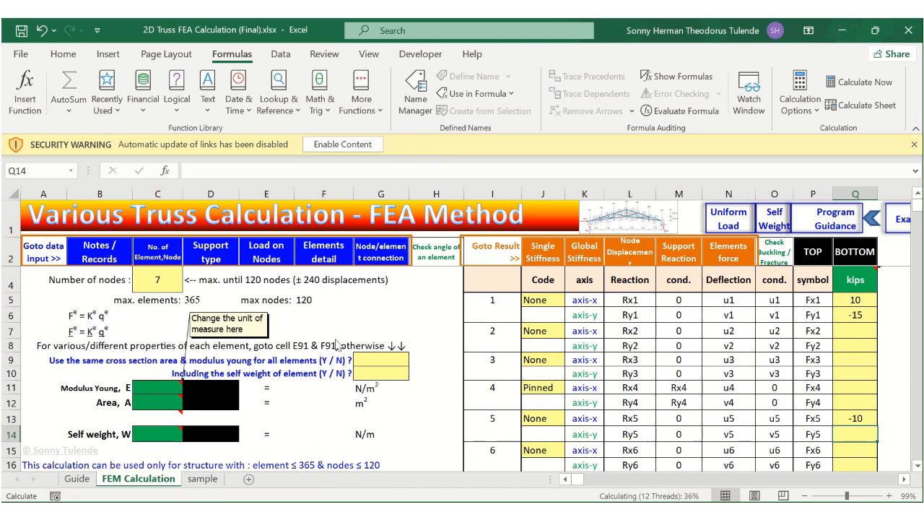
- Set the same cross section area and modulus for all elements to Y, and the inclusion of element self weight to N
click(397, 358)
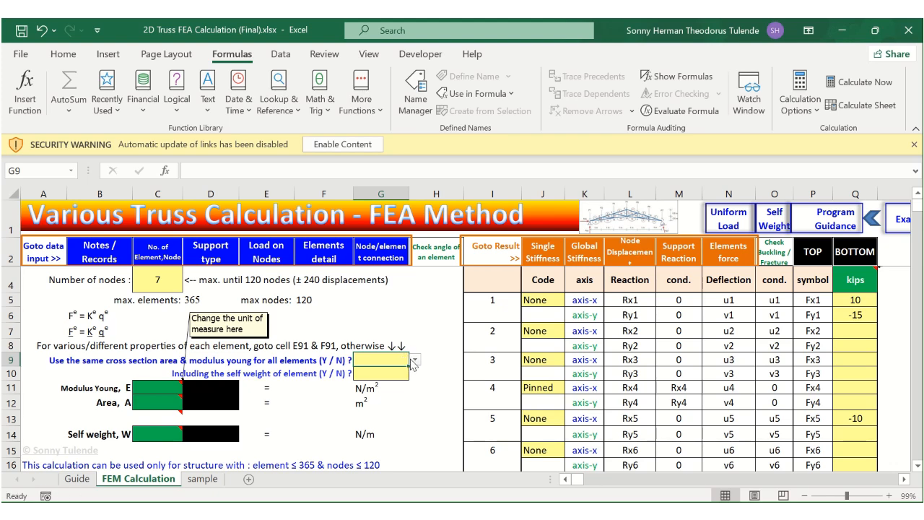
click(416, 359)
click(392, 372)
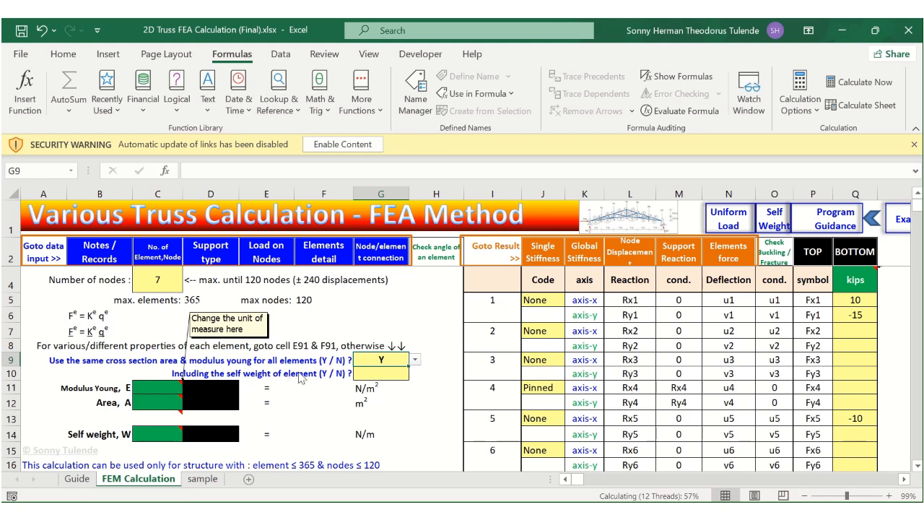
click(377, 374)
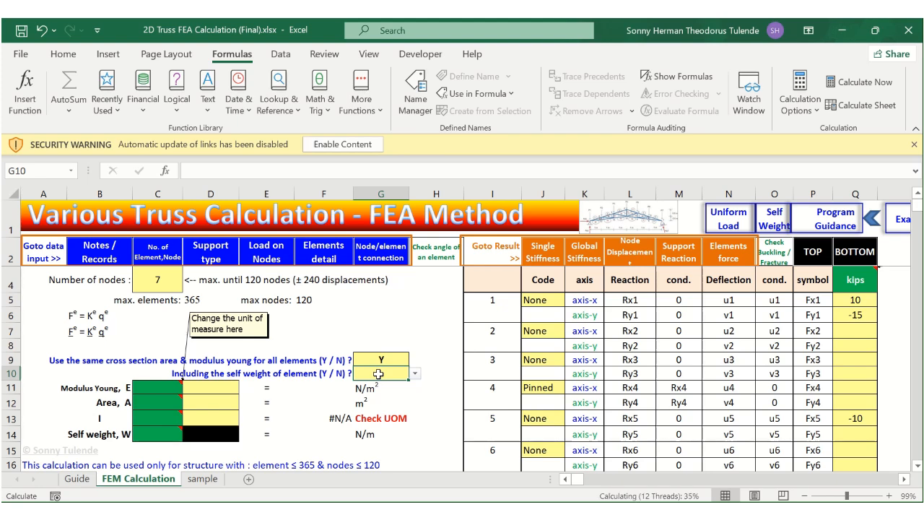
click(416, 374)
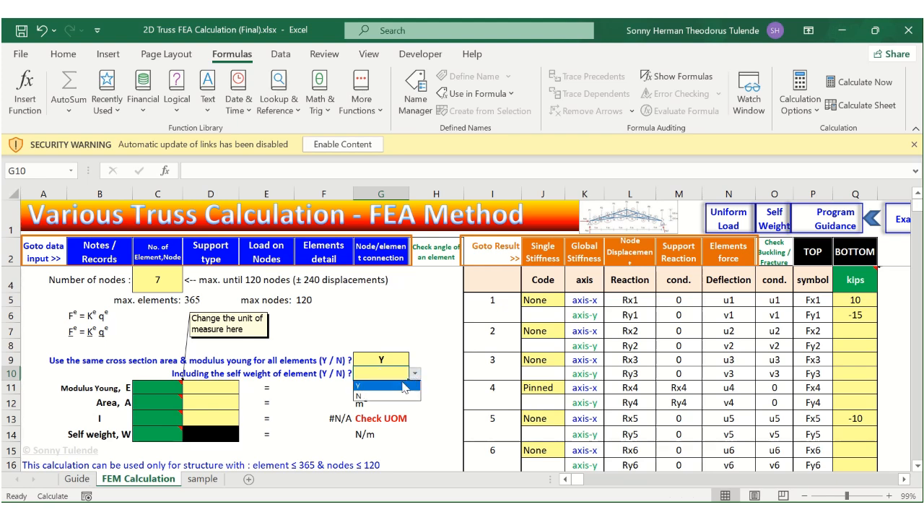
click(398, 395)
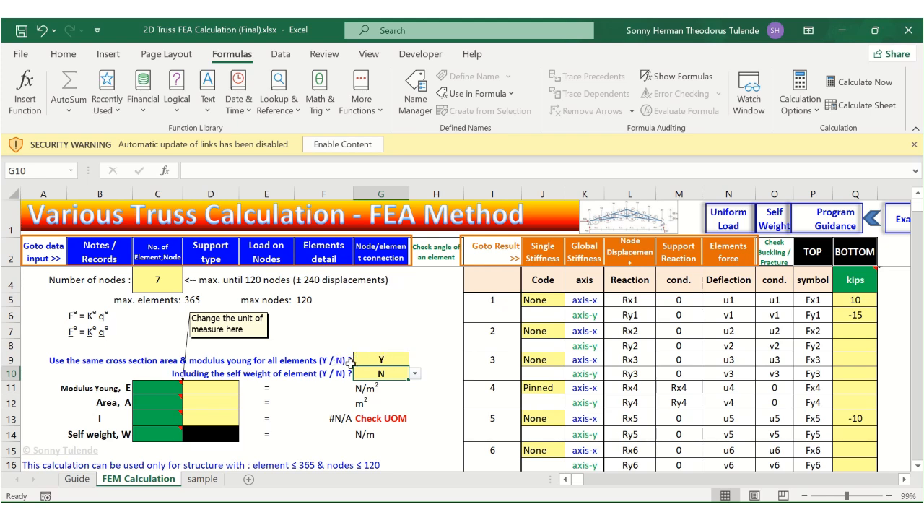
- Check the modulus in the sample truss, then set Modulus Young's unit to N/mm2 and its value to 295000
click(158, 388)
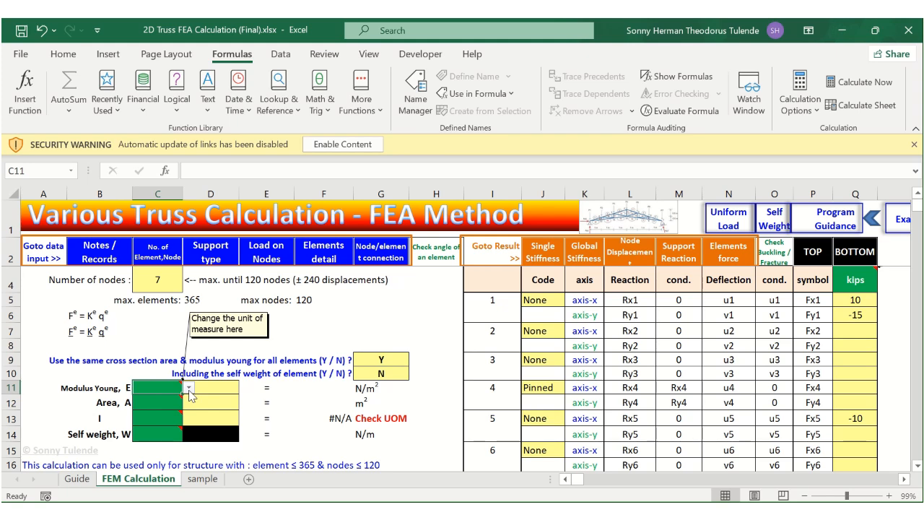
click(188, 389)
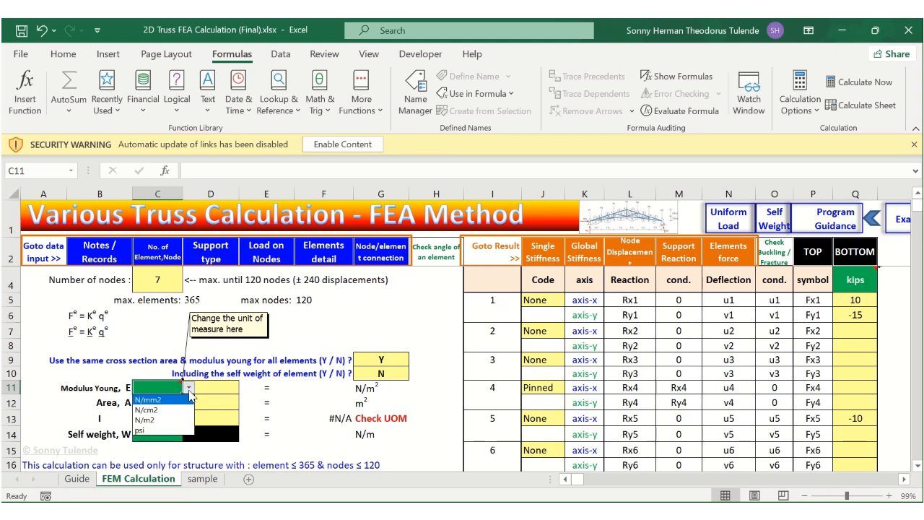
click(198, 482)
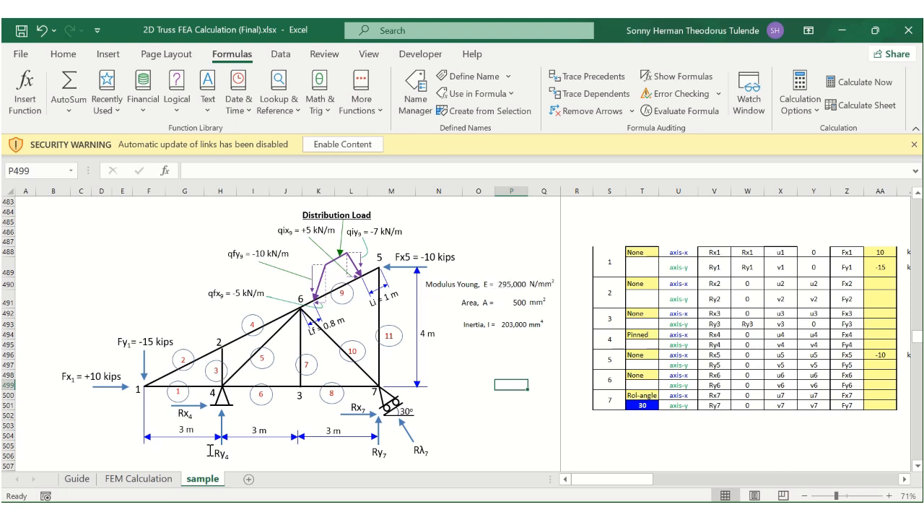
click(139, 479)
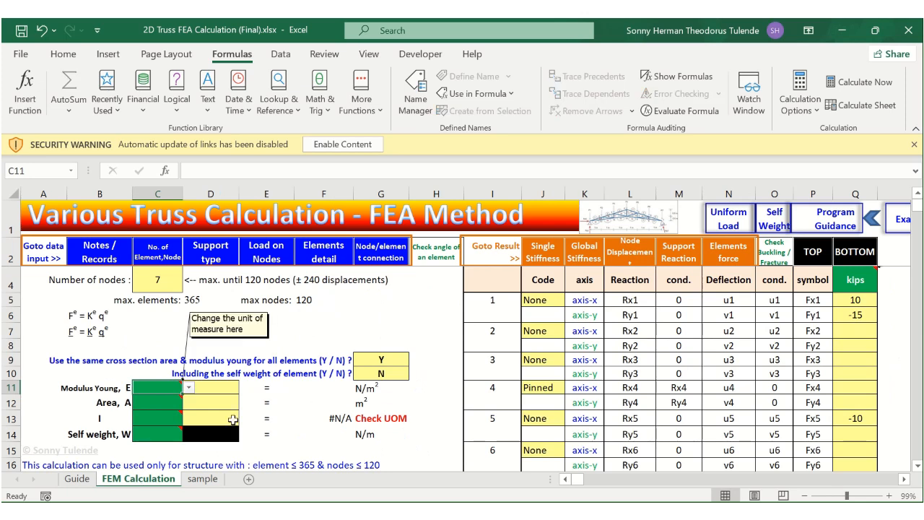
click(188, 388)
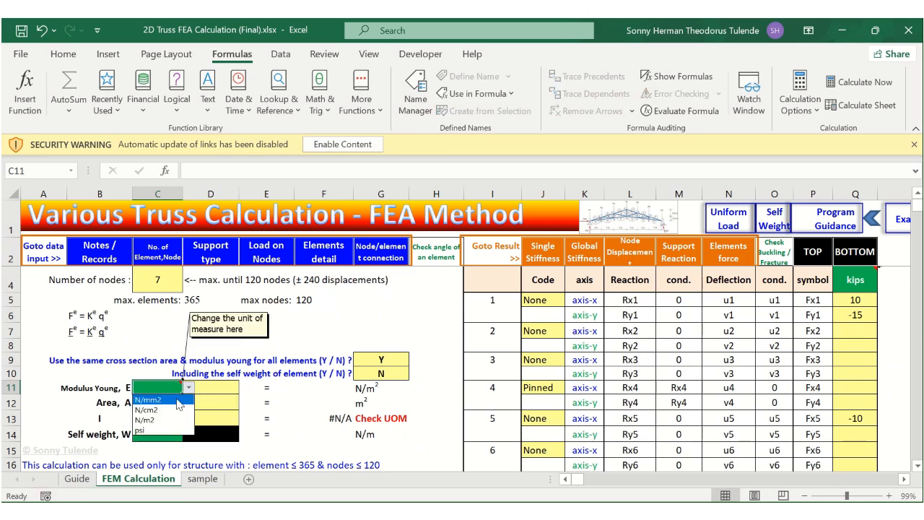
click(178, 401)
click(215, 388)
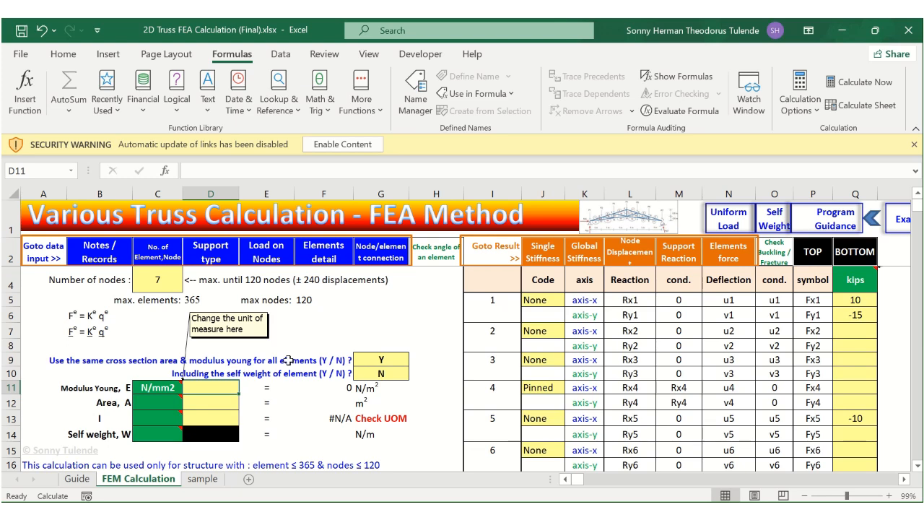
text(295000)
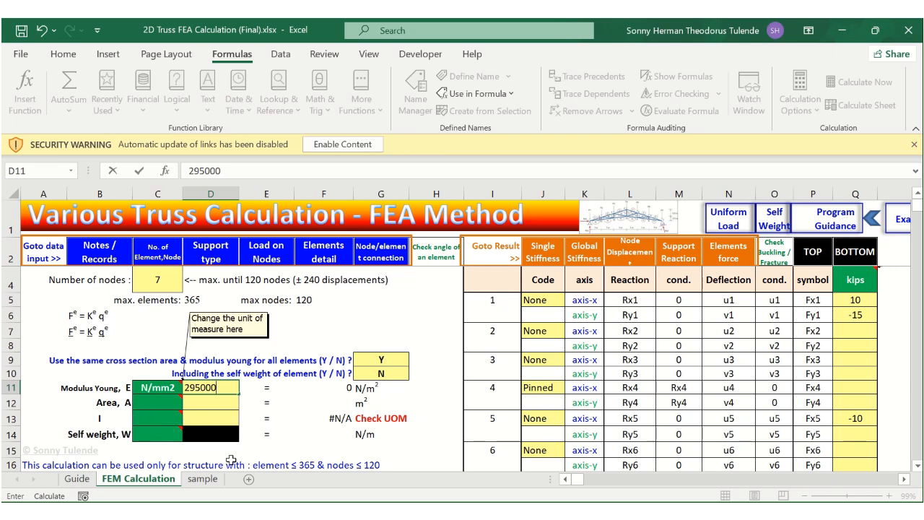
key(Return)
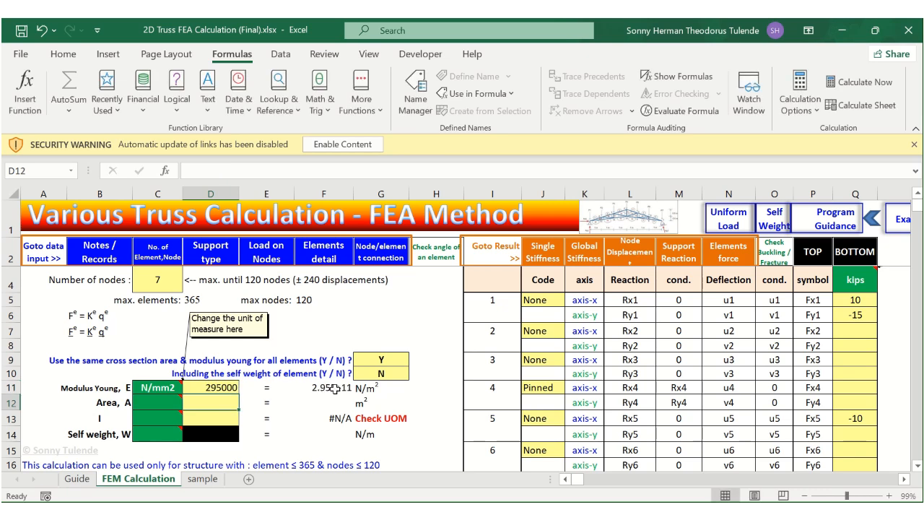
- Check the cross section area in the sample truss, then set the Area unit to mm2 and its value to 500
click(202, 479)
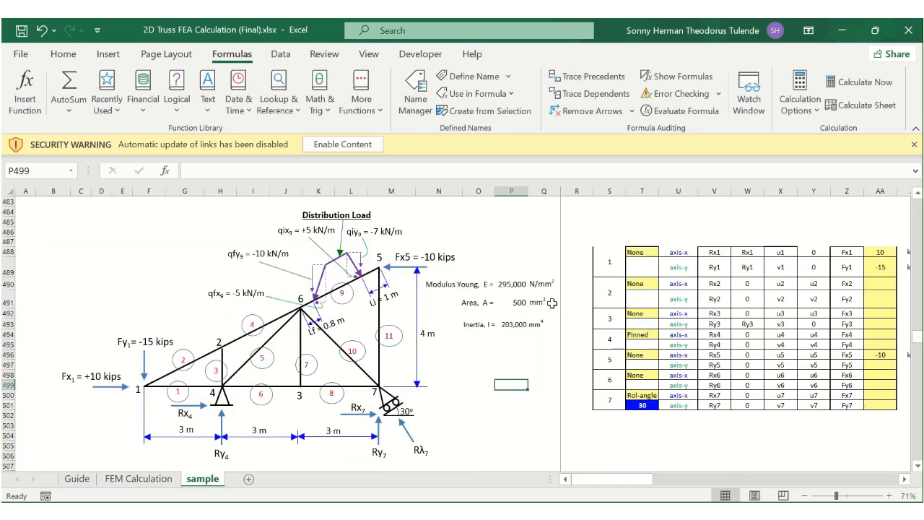
click(156, 480)
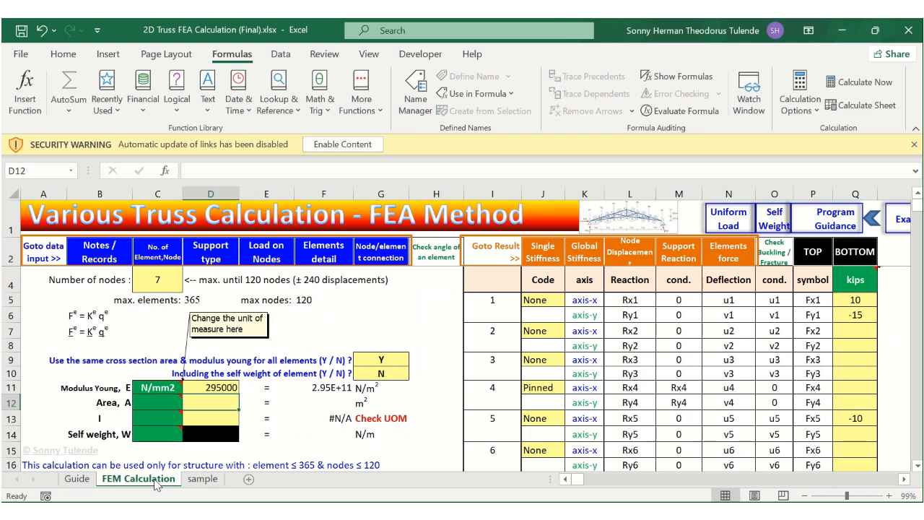
click(170, 403)
click(188, 403)
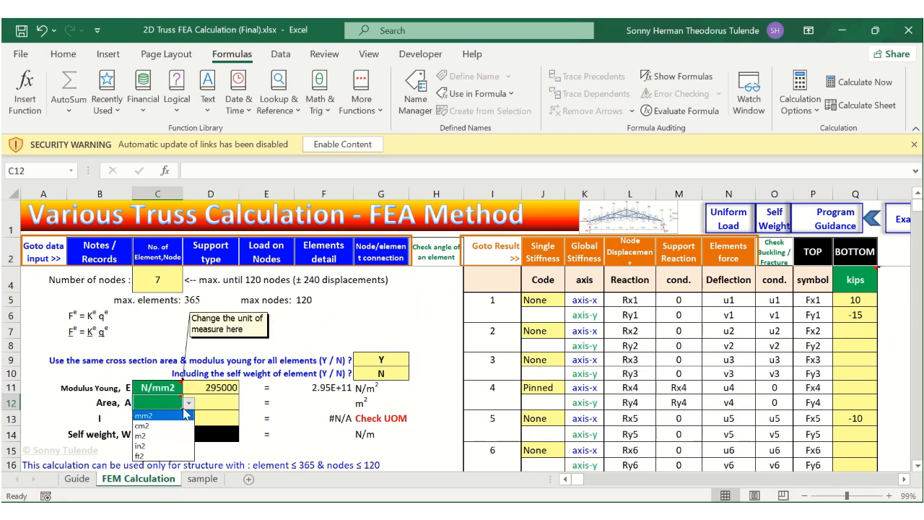
click(144, 416)
click(224, 398)
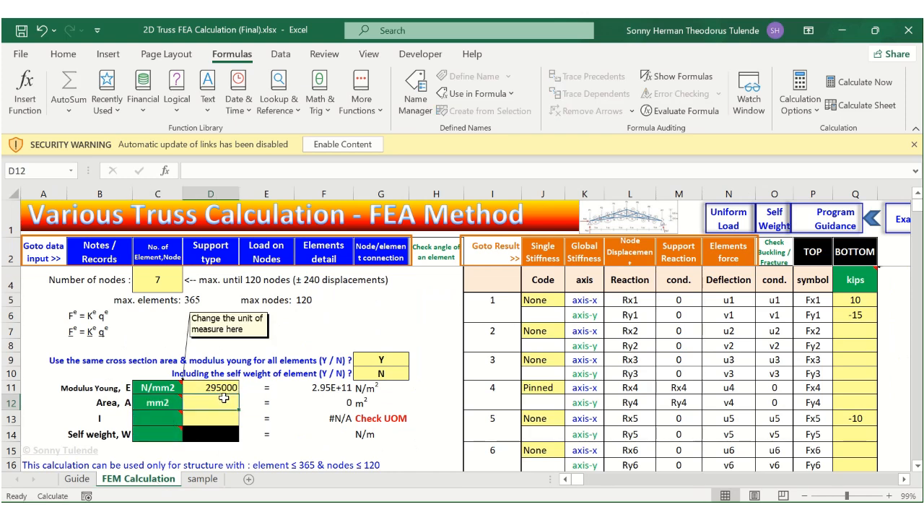
text(500)
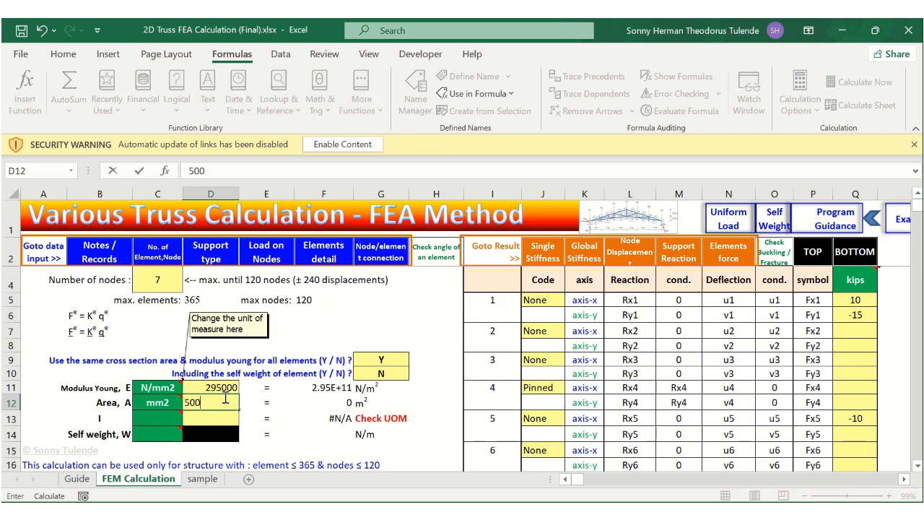
click(297, 405)
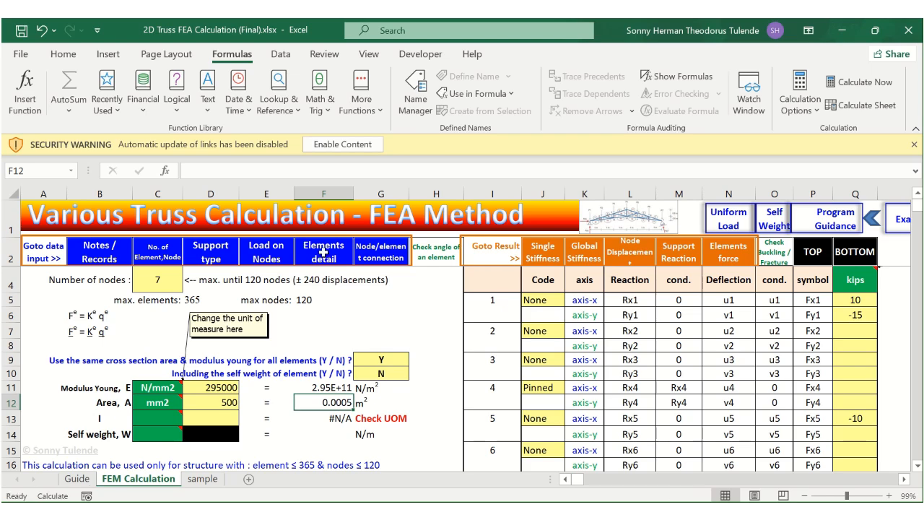
- Go to the elements detail section of the FEM Calculation sheet and set the local coordinate of element to Polar
scroll(326, 259, down, 1)
click(326, 258)
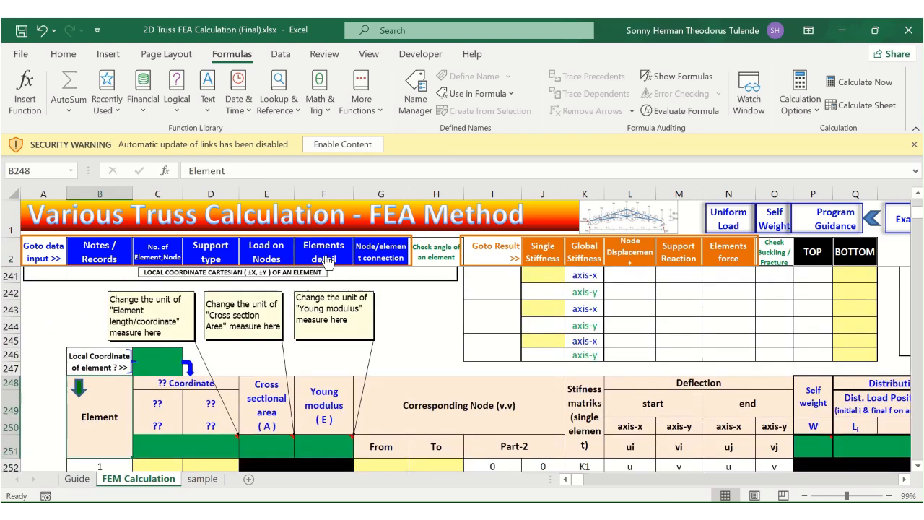
scroll(337, 386, down, 1)
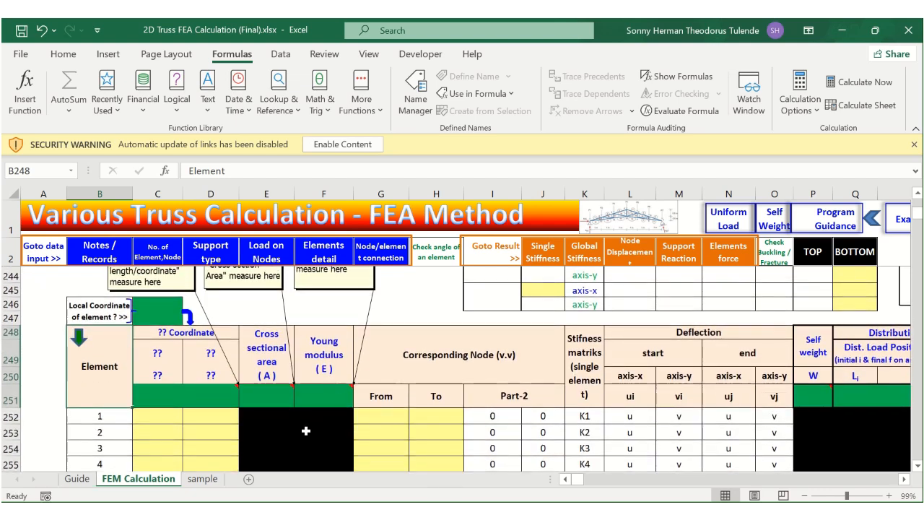
scroll(306, 431, down, 3)
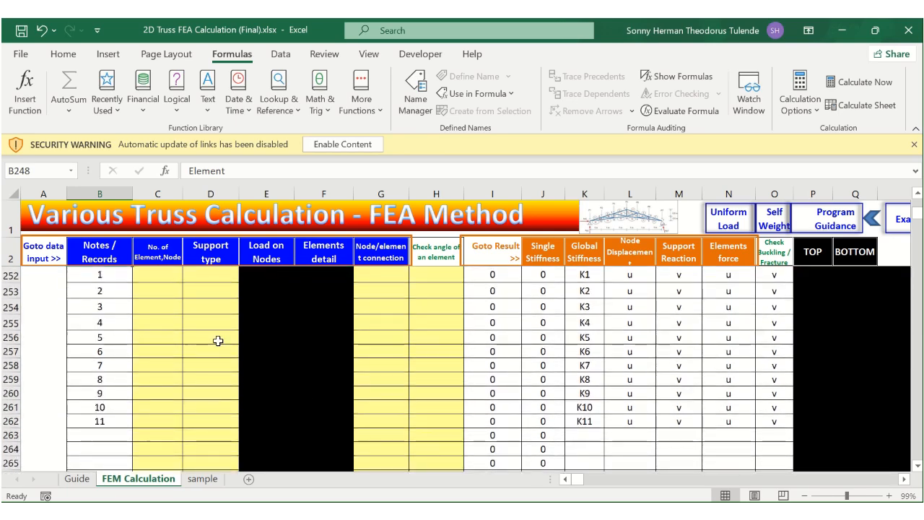
scroll(218, 340, up, 3)
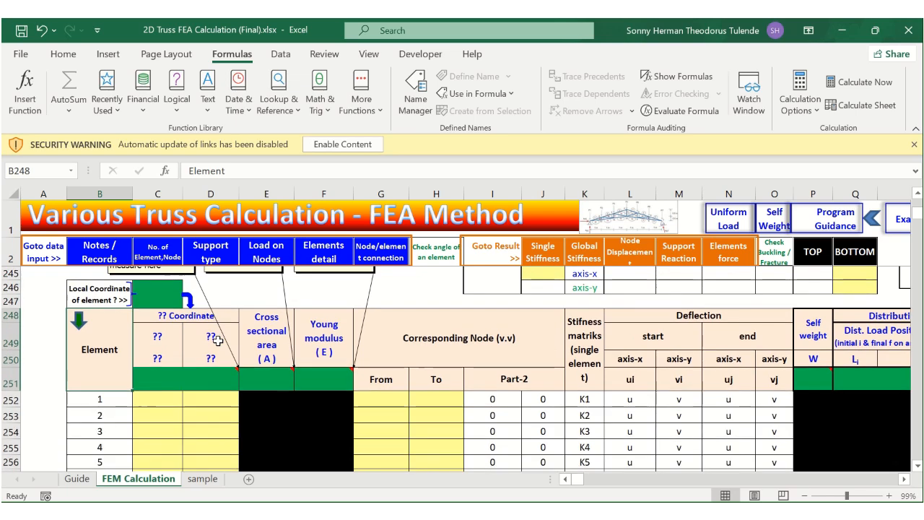
click(155, 296)
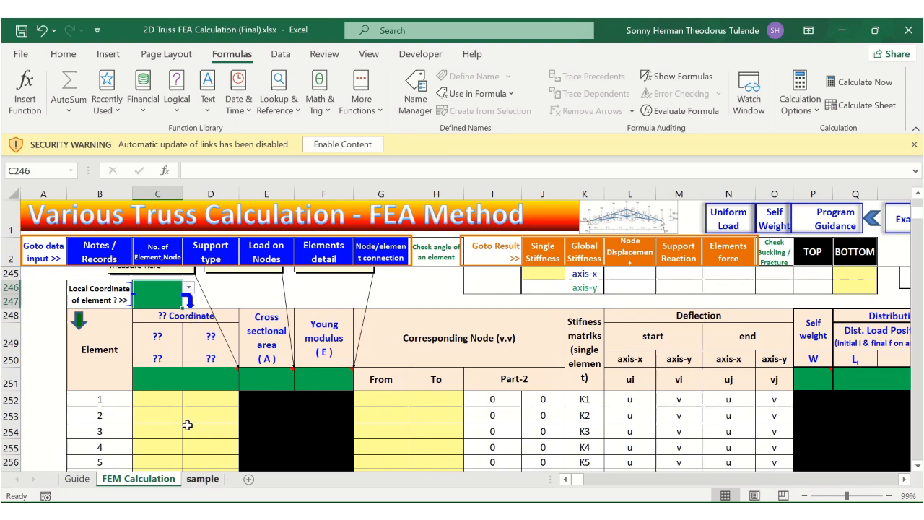
click(189, 288)
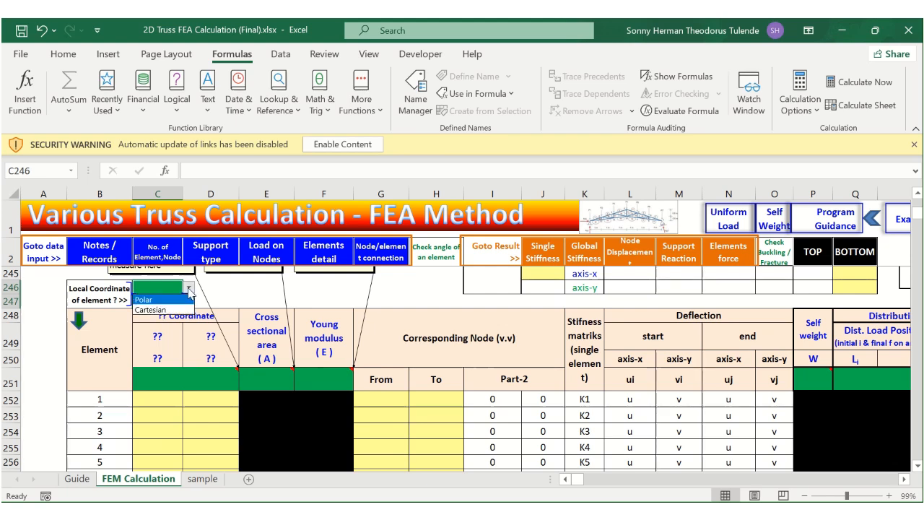
click(195, 479)
click(196, 479)
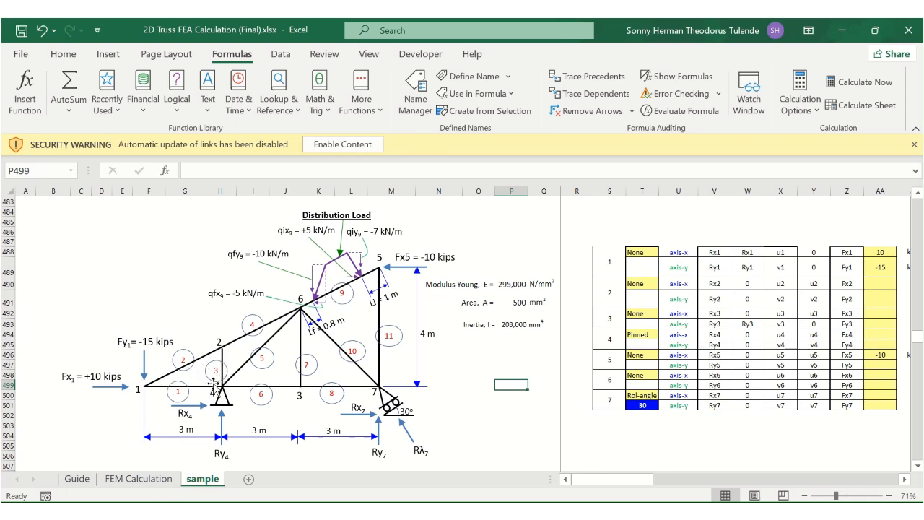
click(123, 480)
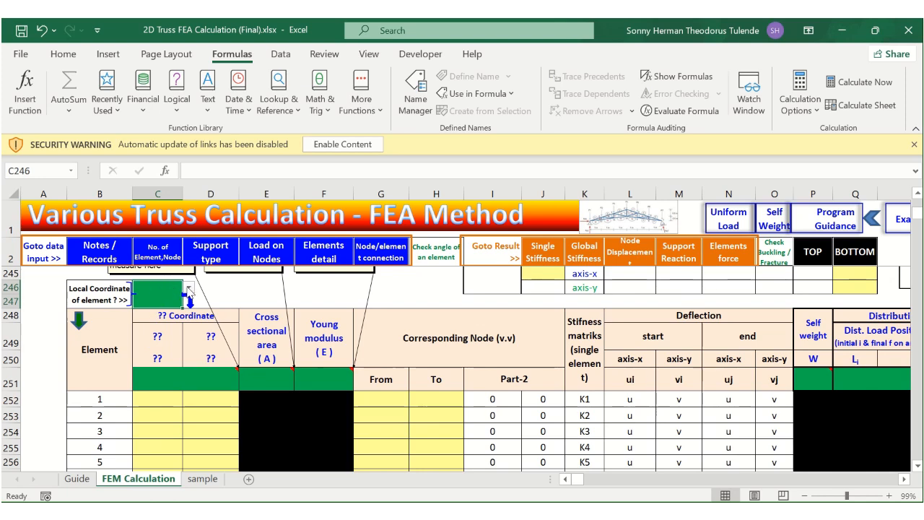
click(189, 287)
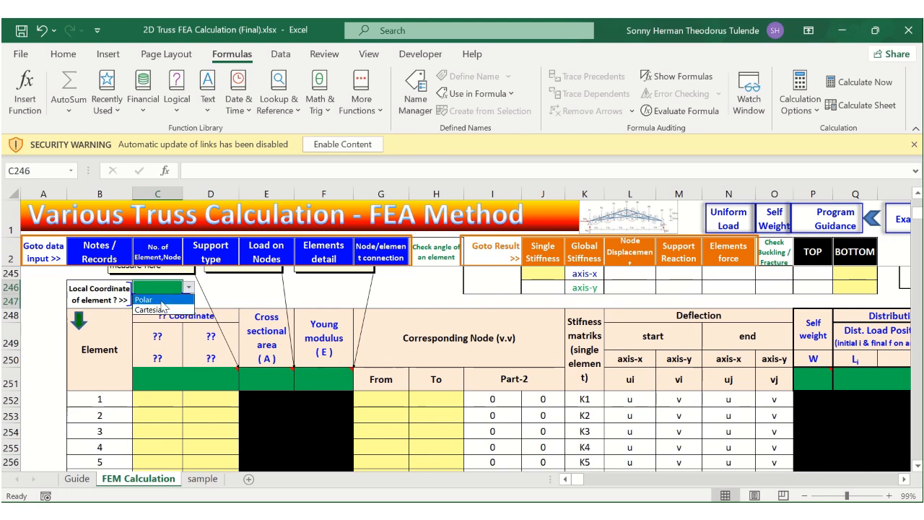
click(162, 301)
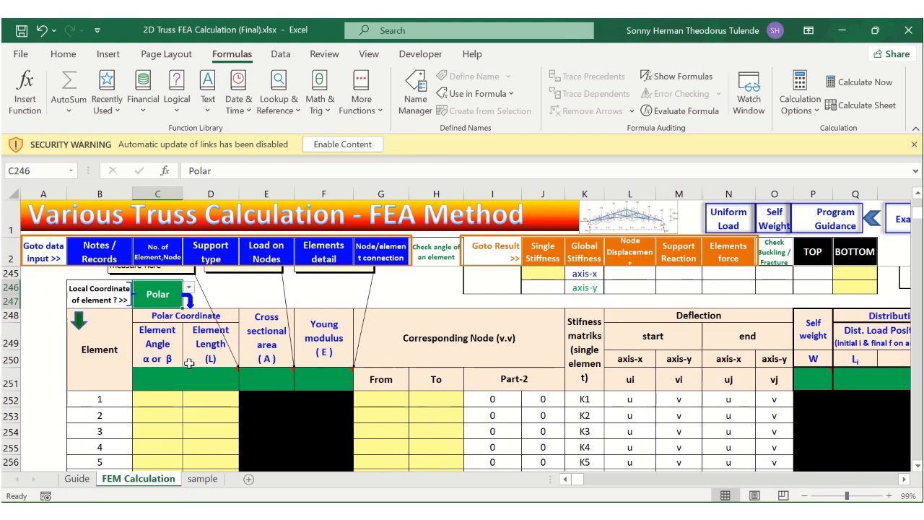
- Check element 1 in the sample truss, then set its element angle to 0 and its length to 3
click(201, 479)
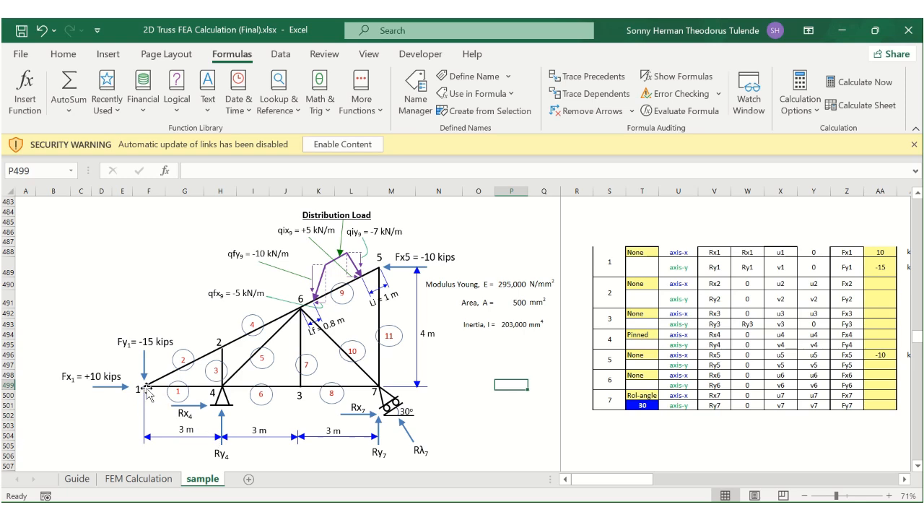
click(141, 479)
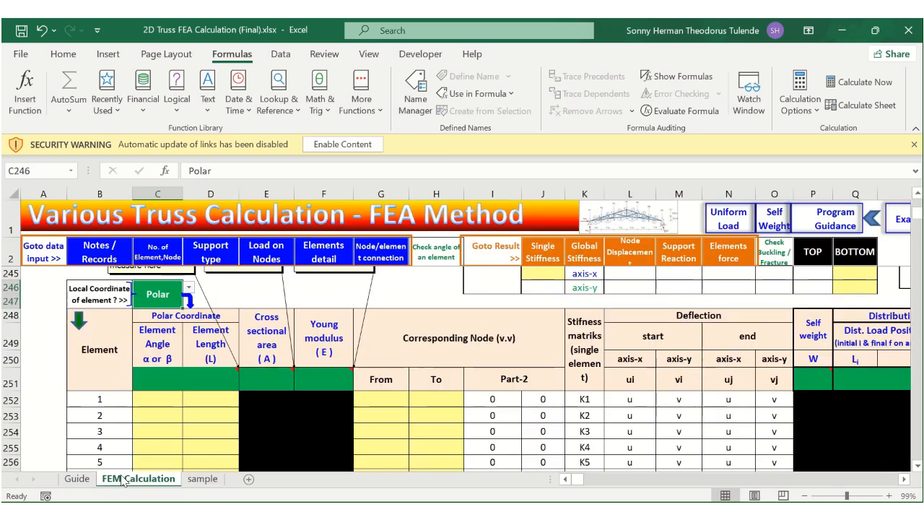
click(157, 402)
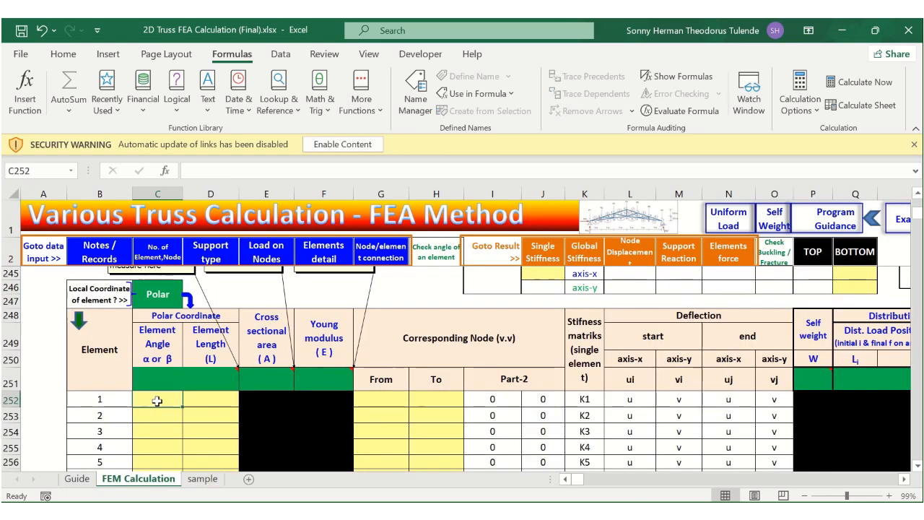
text(0)
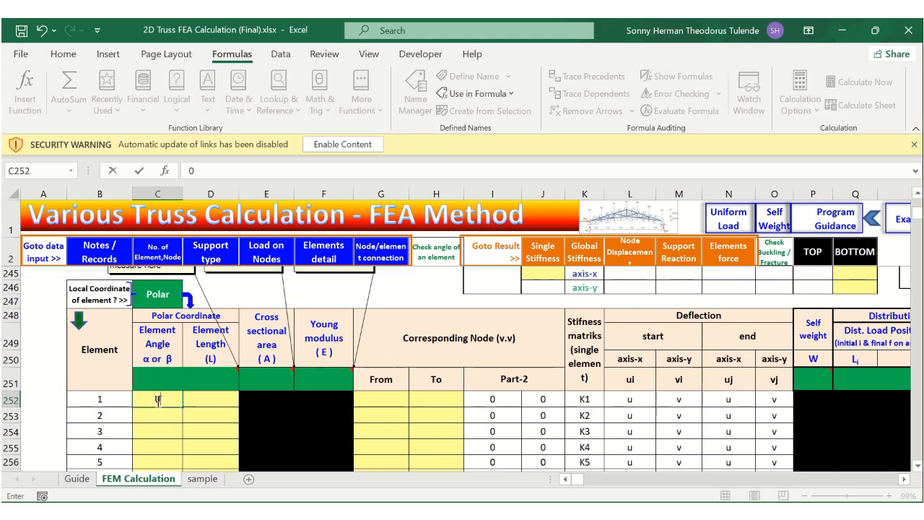
click(213, 398)
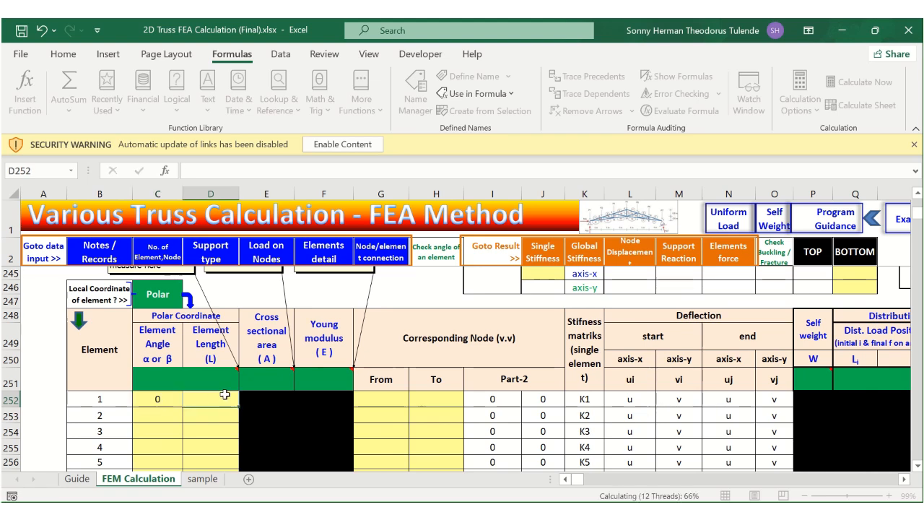
text(3)
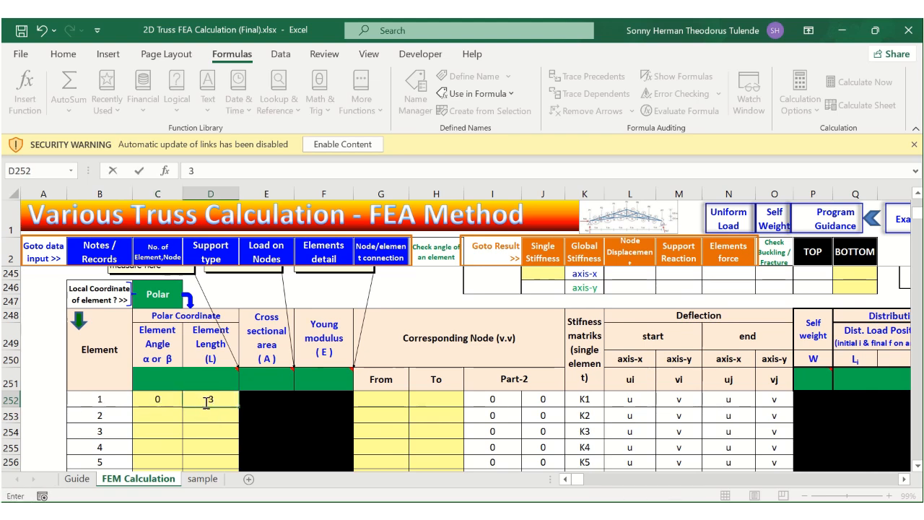
key(Return)
click(208, 399)
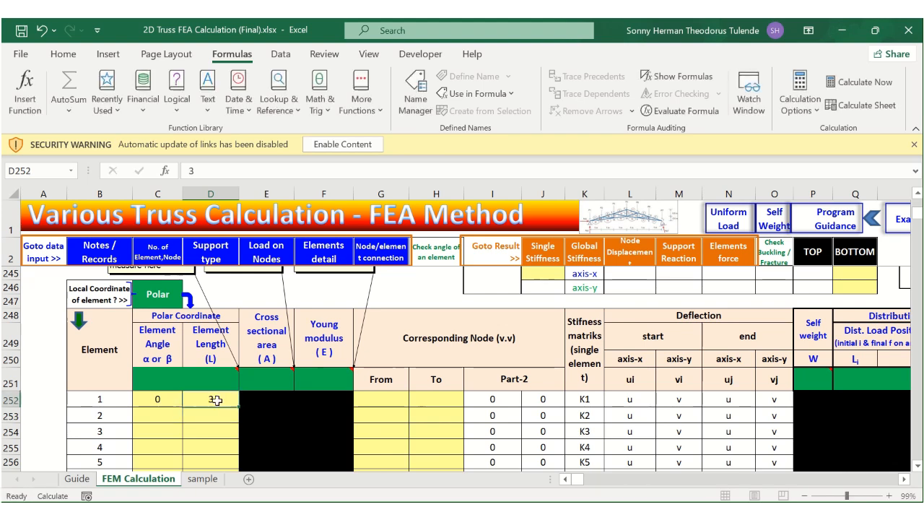
- Set the unit of the elements' polar coordinates to m
click(188, 382)
click(246, 387)
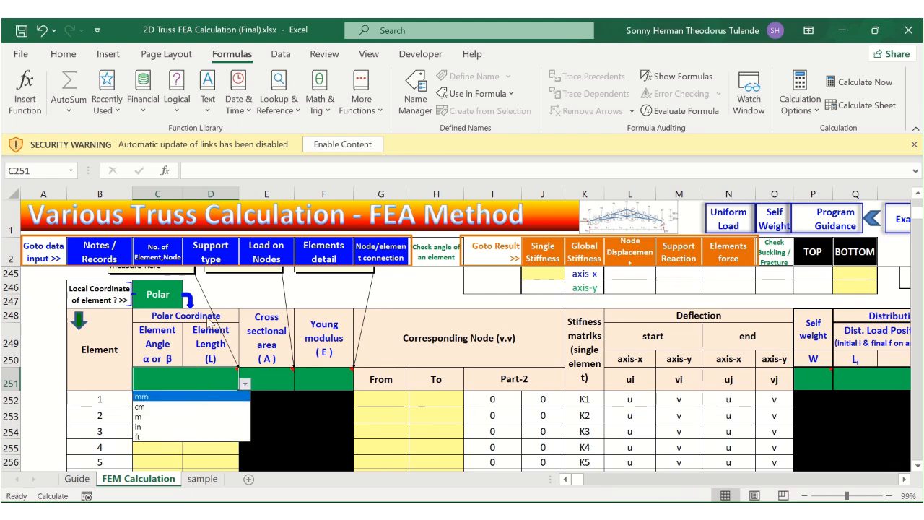
click(145, 417)
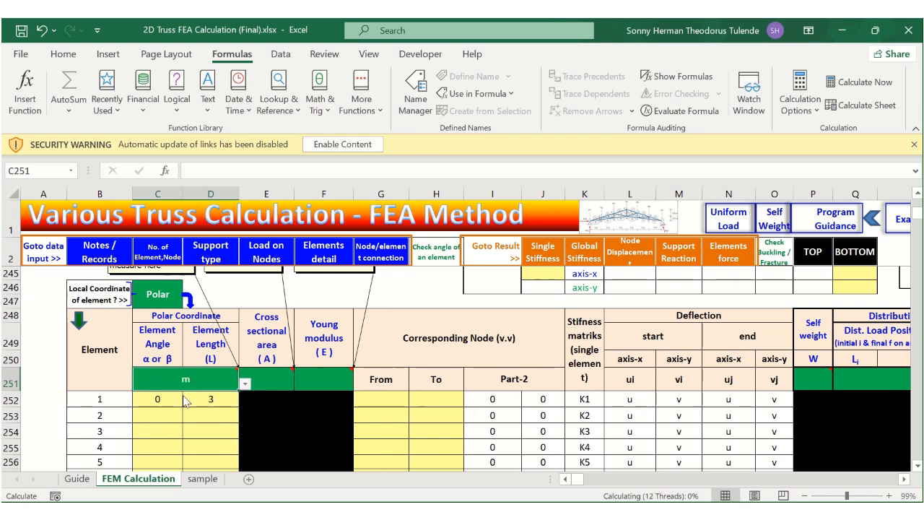
click(205, 399)
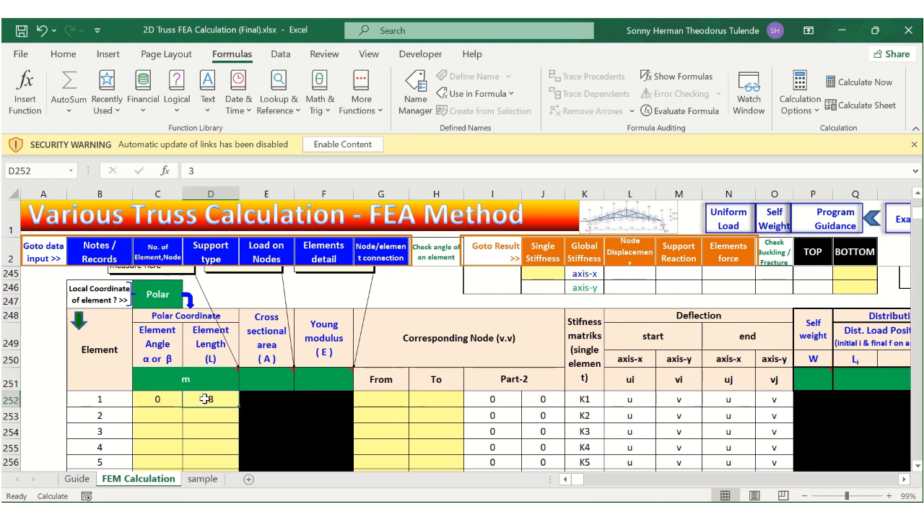
- On the sample sheet's truss, draw a freehand arc about 0.36" high and 0.23" wide marking the angle between elements 1 and 2
click(170, 411)
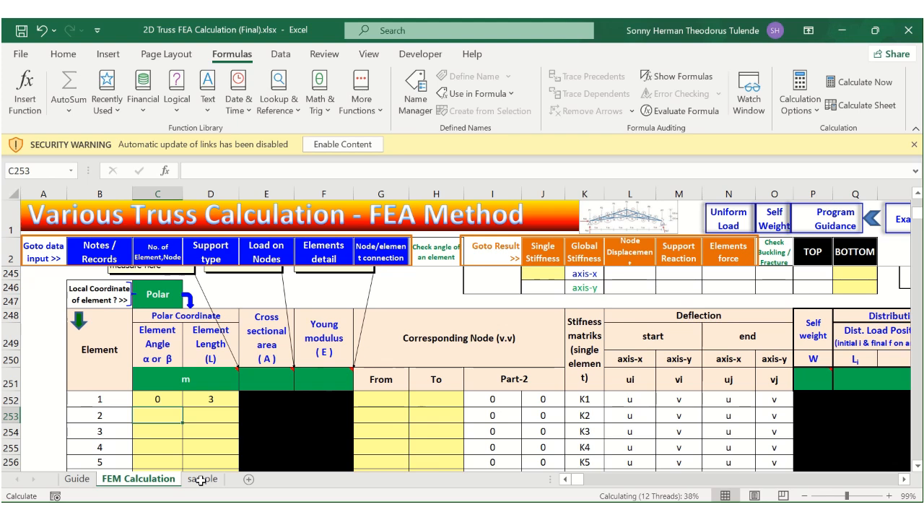
click(202, 479)
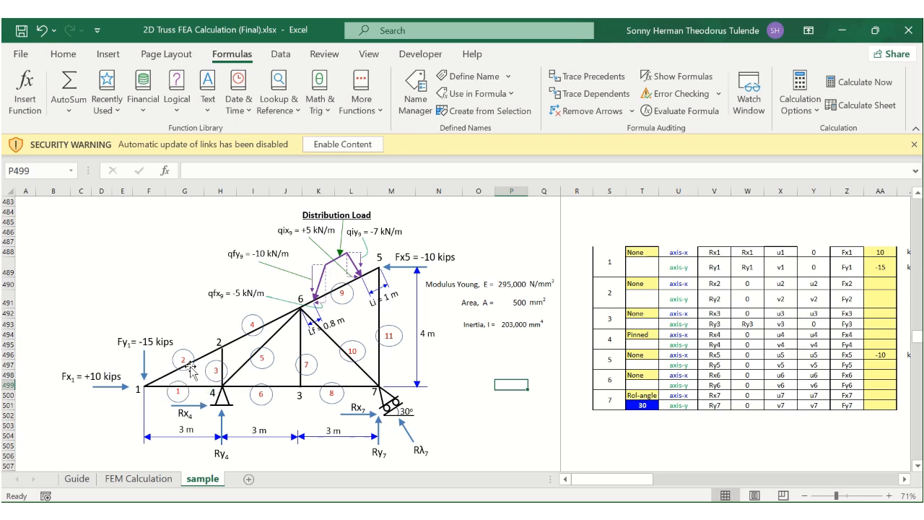
click(109, 54)
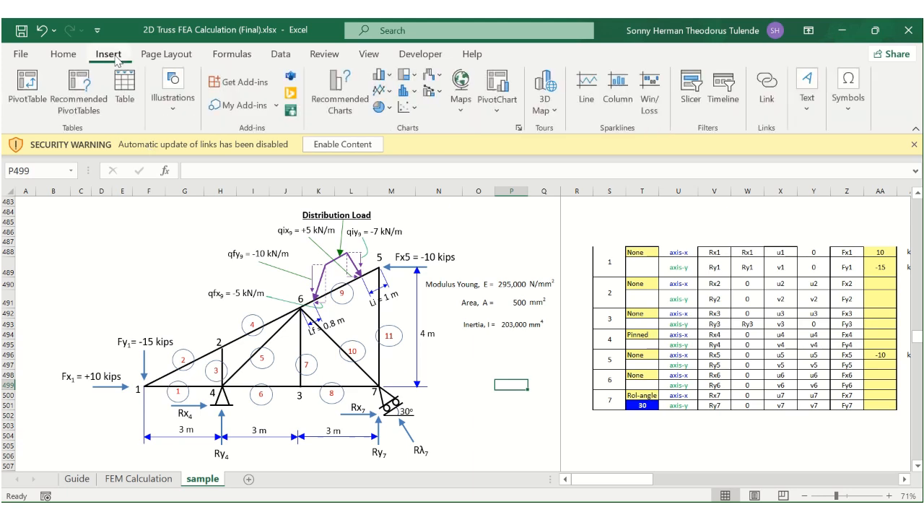
click(183, 115)
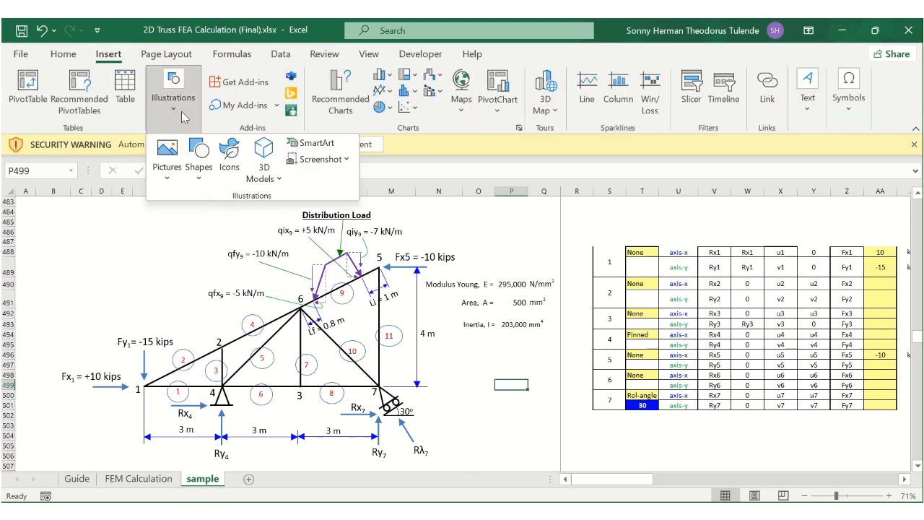
click(174, 179)
click(197, 181)
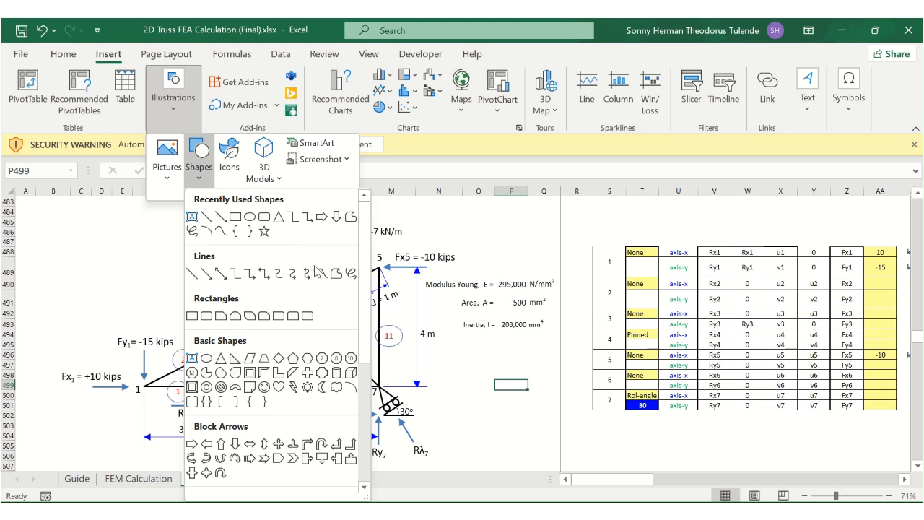
click(350, 272)
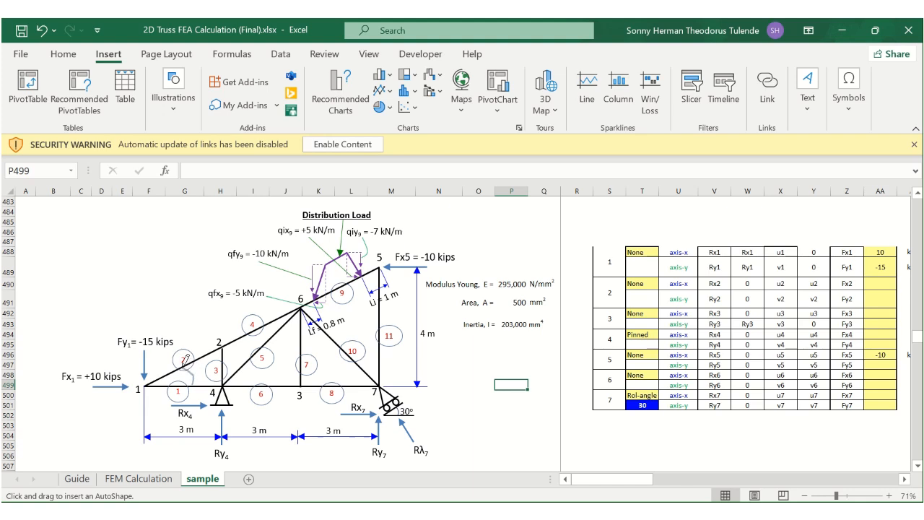
drag(182, 366, 182, 367)
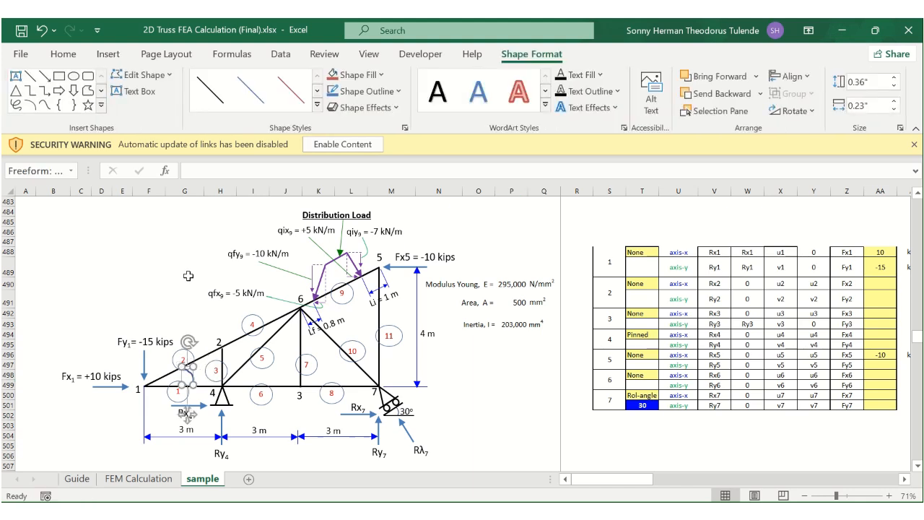
- Add two short straight lines as an arrowhead at the upper end of the angle arc by element 2
click(31, 78)
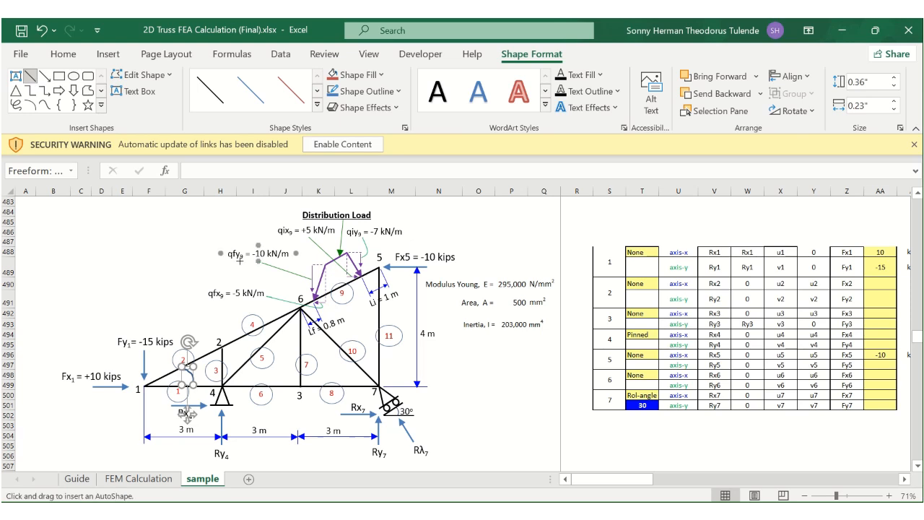
drag(186, 366, 206, 370)
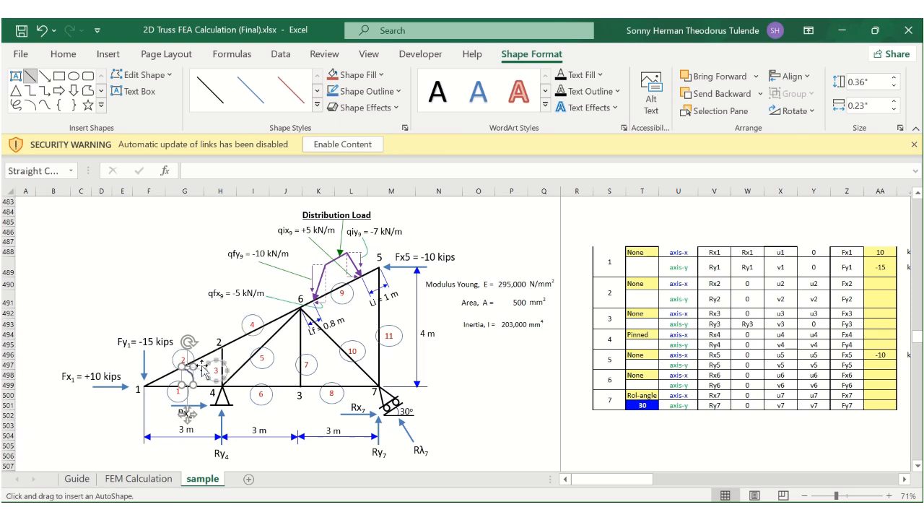
click(31, 77)
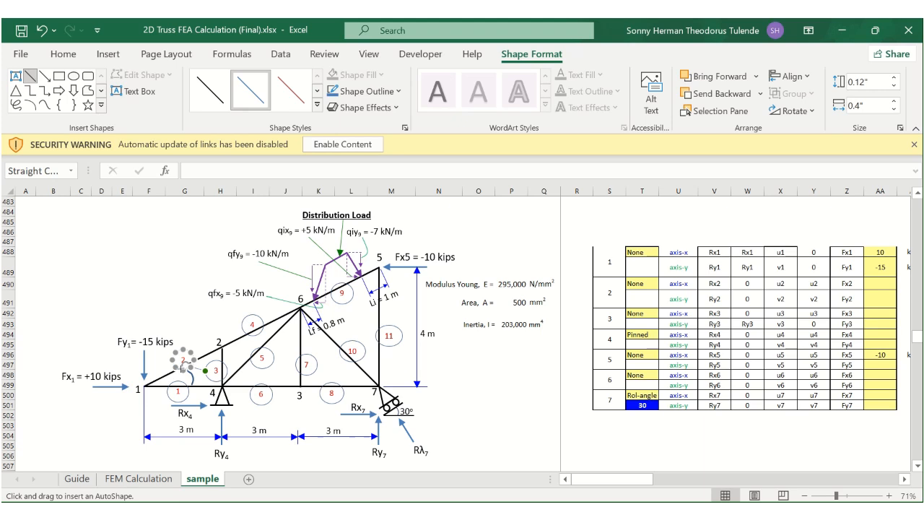
drag(183, 365, 179, 380)
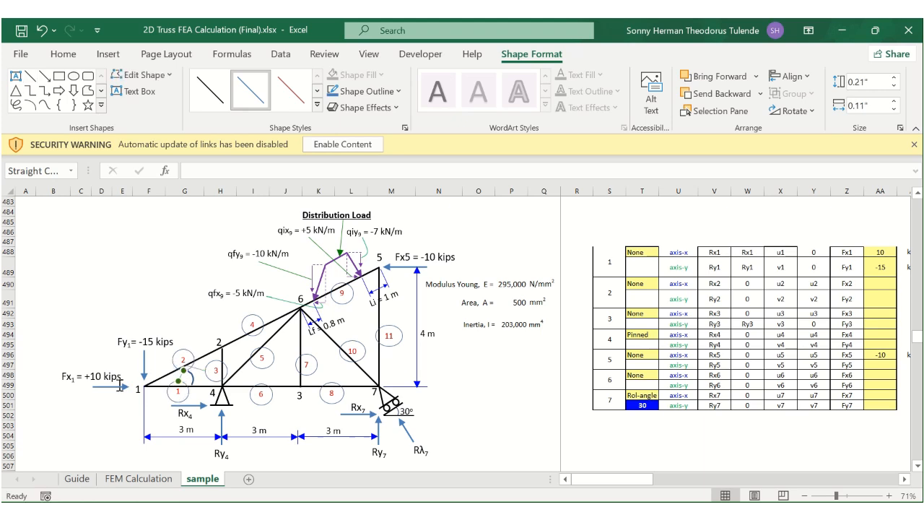
click(101, 415)
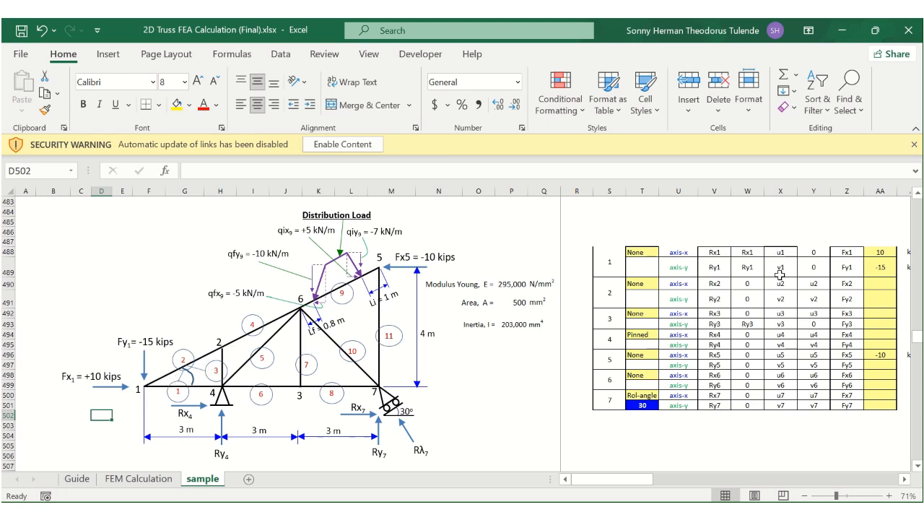
- Examine the angle and length of element 3 in the sample's polar coordinate table beside the truss diagram
scroll(772, 300, right, 6)
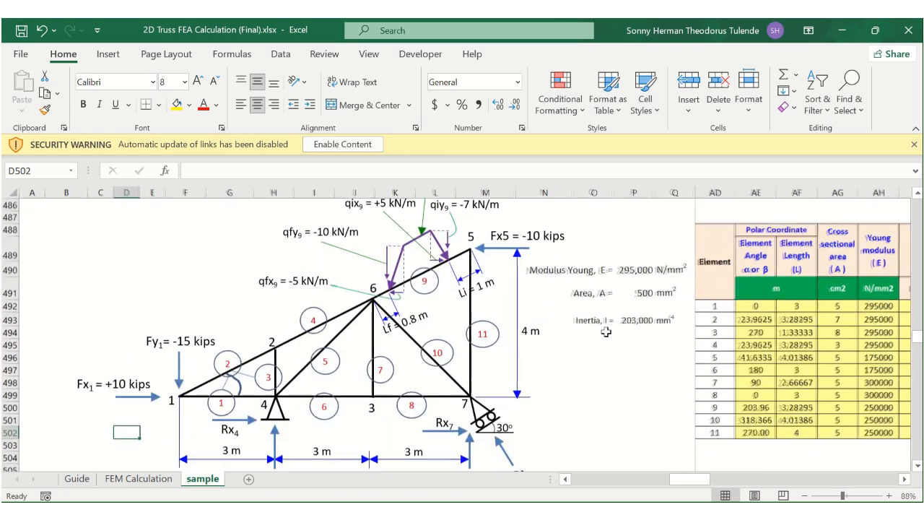
scroll(733, 323, up, 1)
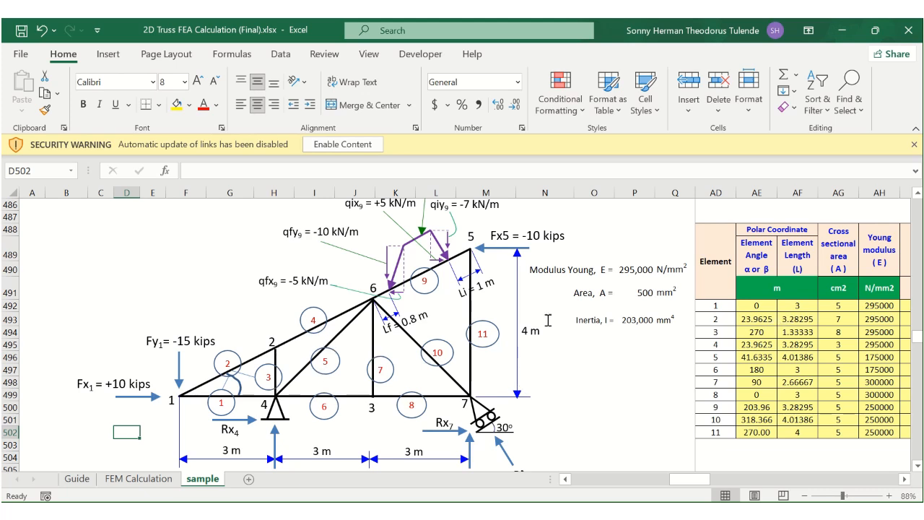
click(754, 331)
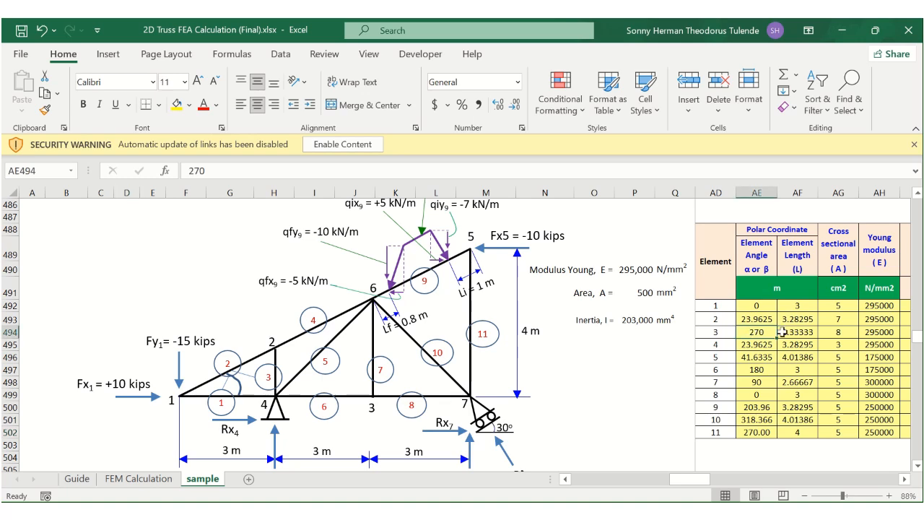
click(799, 332)
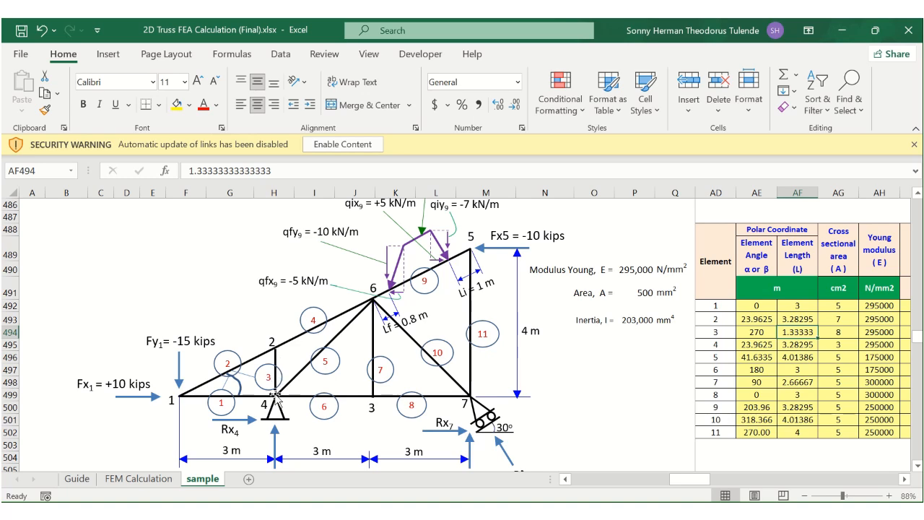
click(758, 333)
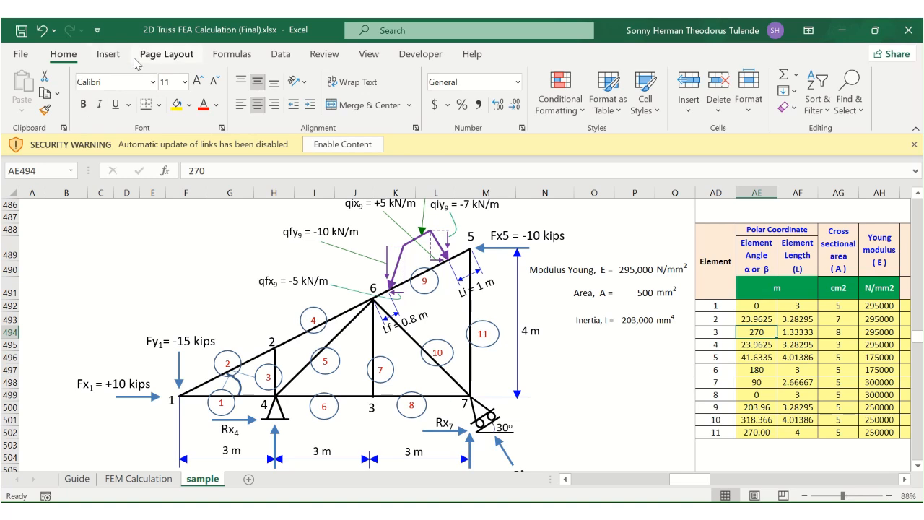
- Draw a horizontal reference line about 0.36" long starting at node 2 of the sample truss
click(109, 54)
click(171, 122)
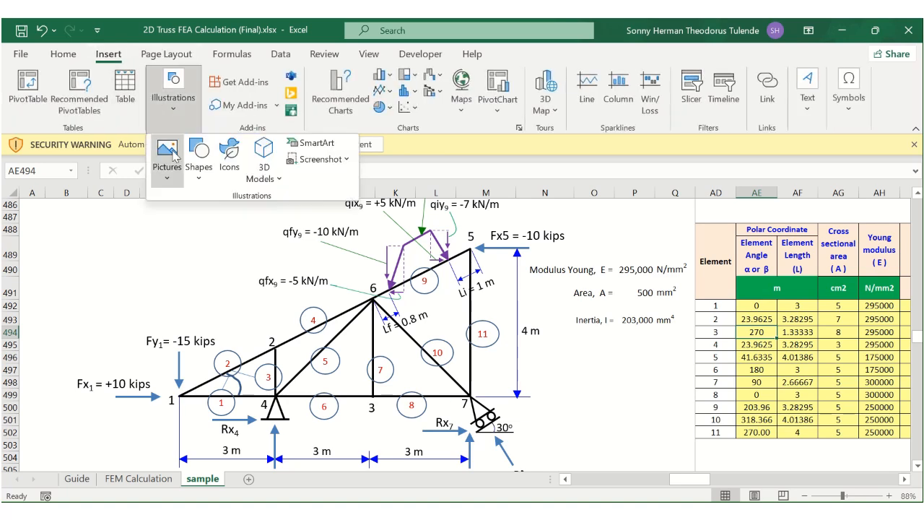
click(200, 153)
click(208, 217)
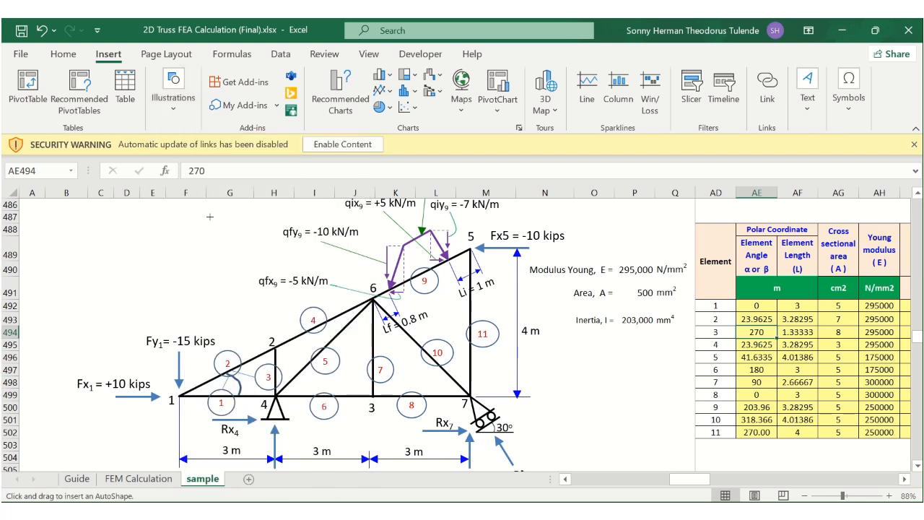
drag(262, 332, 283, 350)
mouse_move(341, 375)
mouse_down()
mouse_move(311, 349)
mouse_move(273, 348)
mouse_move(284, 350)
mouse_up()
drag(282, 351, 281, 348)
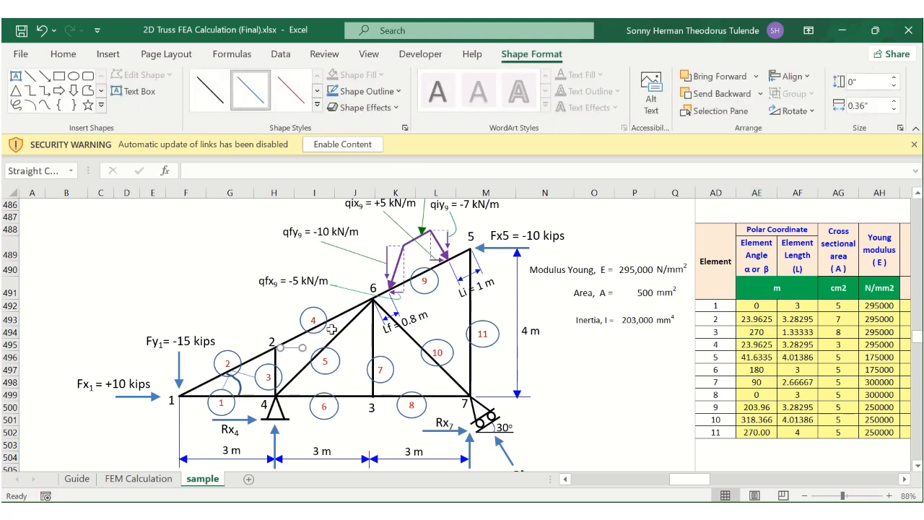
key(Left)
key(Left)
click(112, 287)
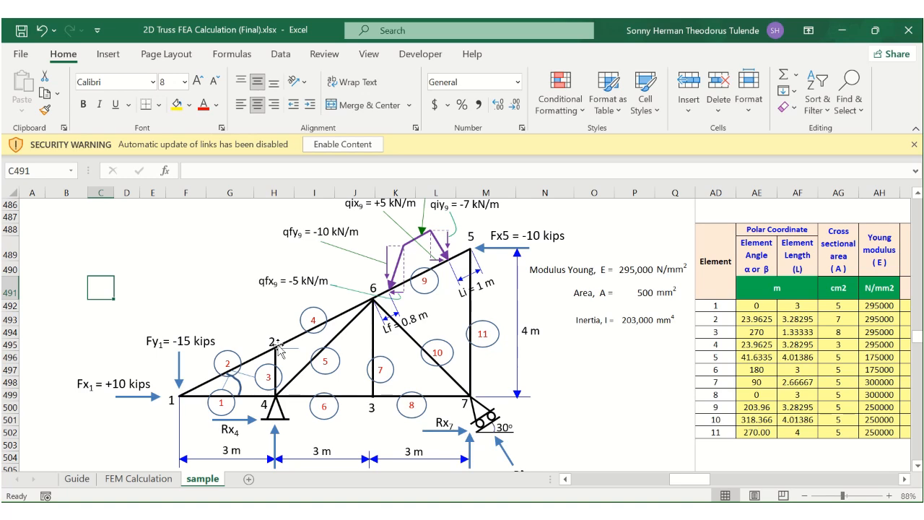
- Draw a freehand arc about 0.5" high and 0.53" wide around node 2, from the horizontal reference line to element 3
click(112, 54)
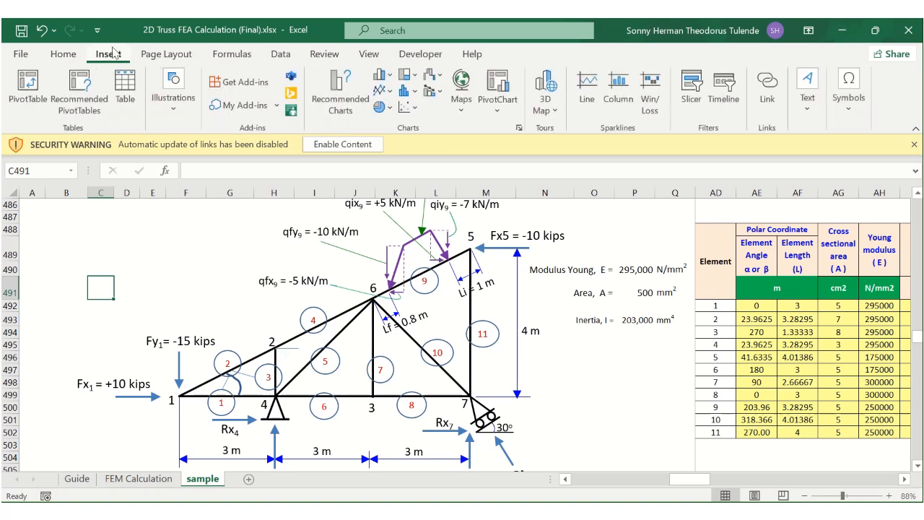
click(173, 93)
click(202, 177)
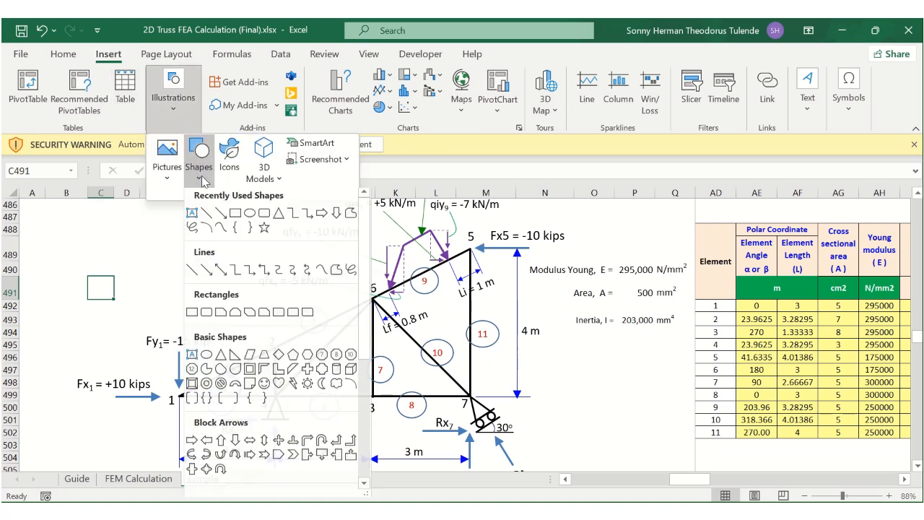
click(350, 269)
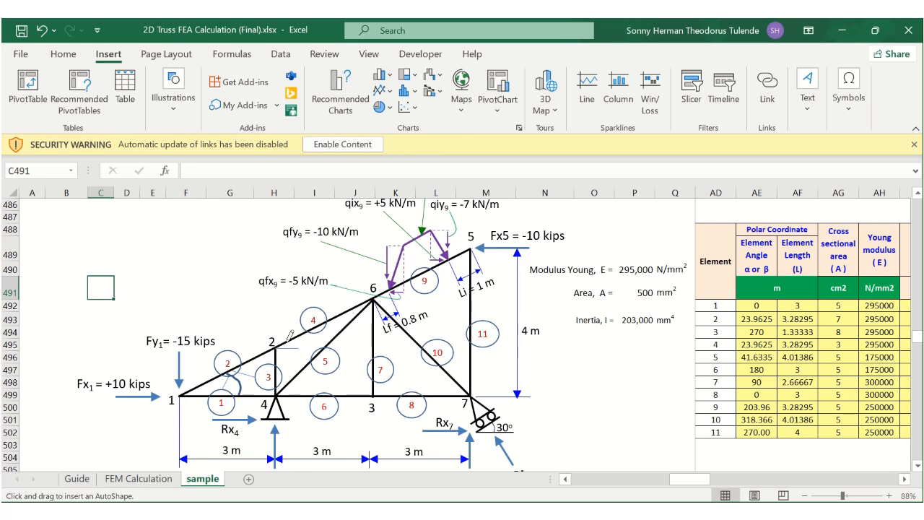
drag(286, 339, 270, 331)
drag(277, 353, 279, 356)
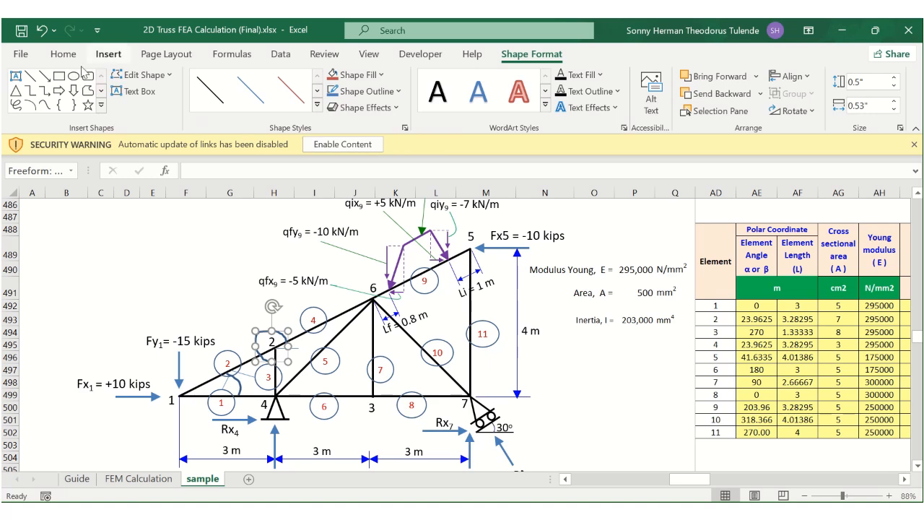
- Add two short straight lines as an arrowhead where the node 2 arc meets element 3, and check element 3's angle in the table
click(30, 75)
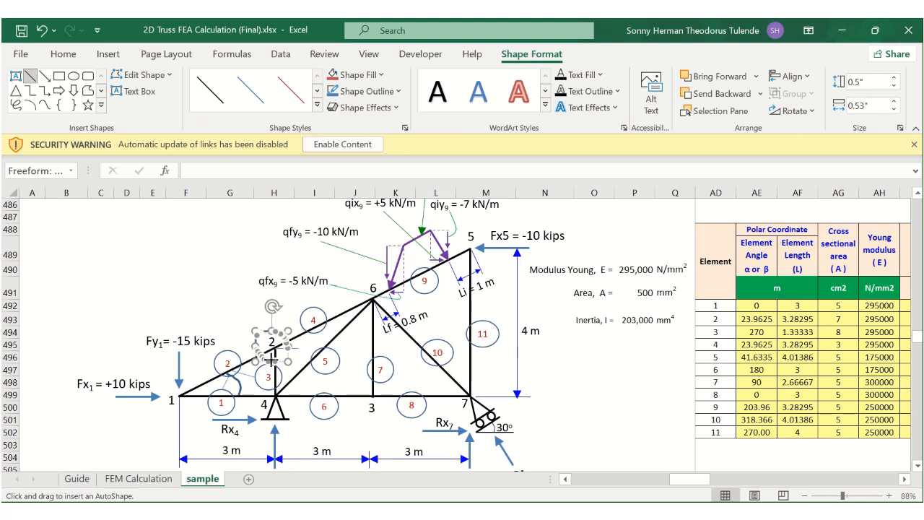
drag(272, 350, 275, 362)
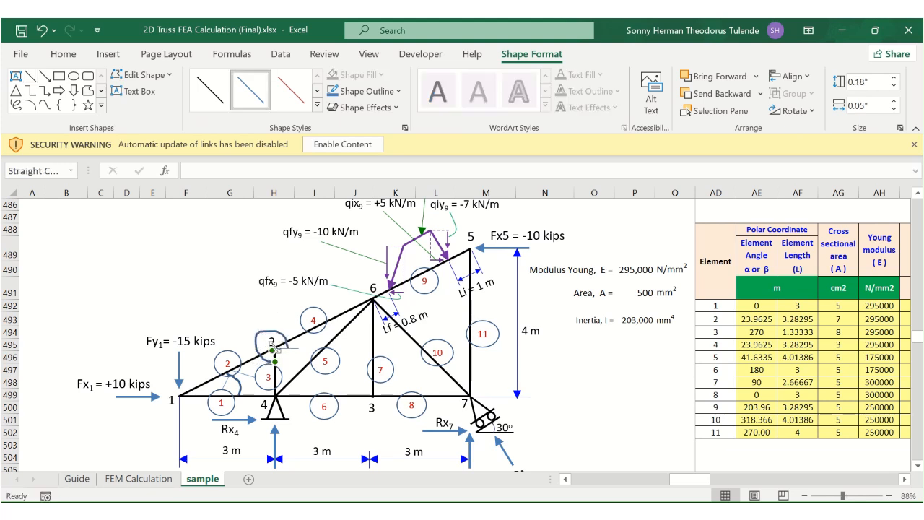
click(32, 77)
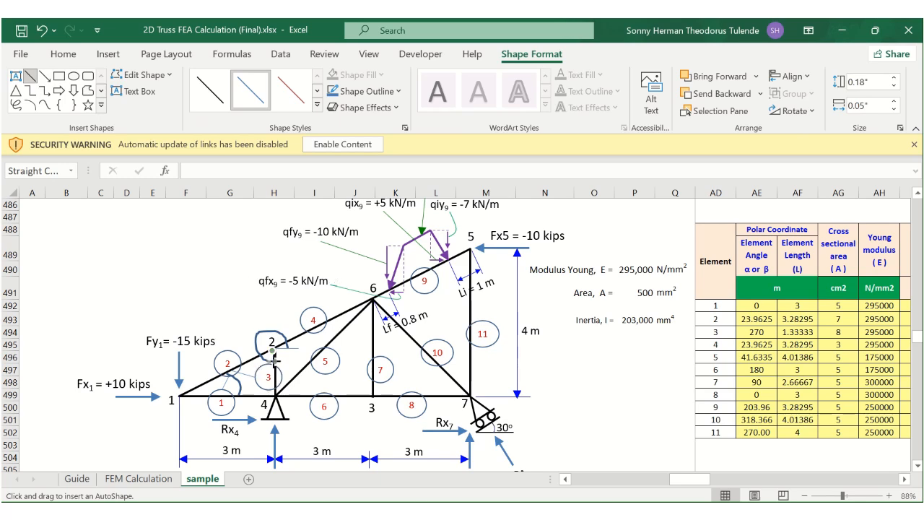
key(Escape)
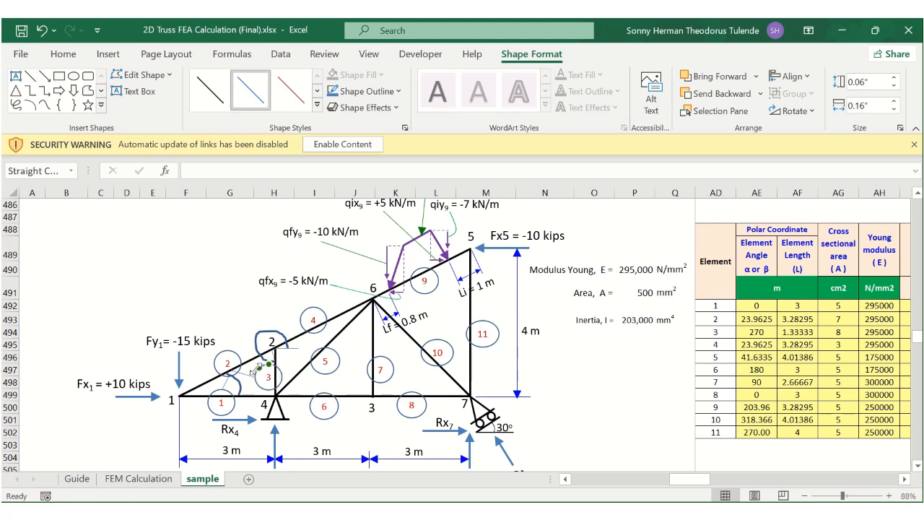
click(103, 254)
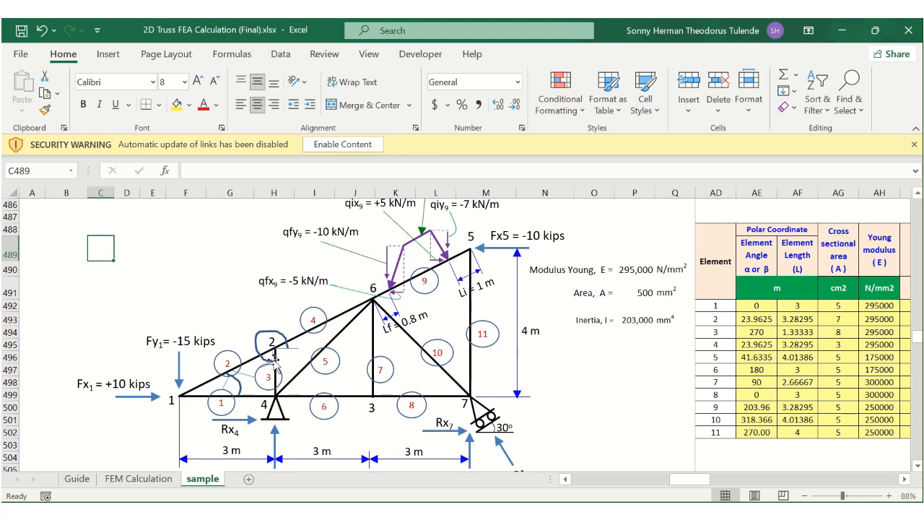
click(747, 333)
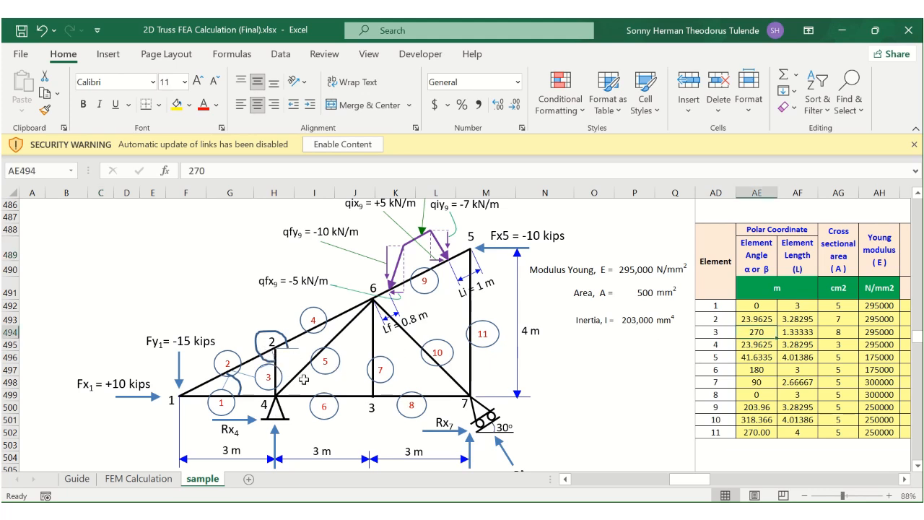
- Delete the angle arcs, arrowhead lines and reference line from the sample truss, and return to the FEM Calculation sheet
click(254, 338)
key(Escape)
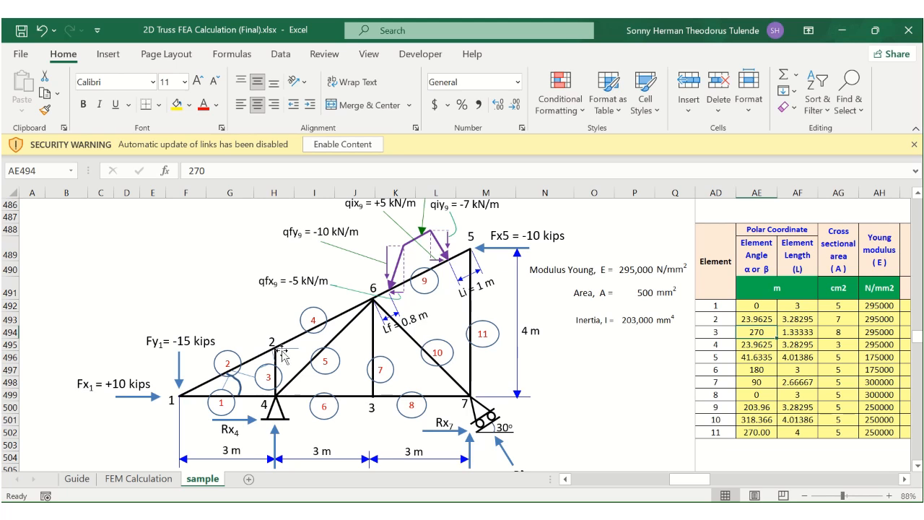
click(281, 349)
key(Escape)
click(247, 373)
key(Escape)
click(223, 384)
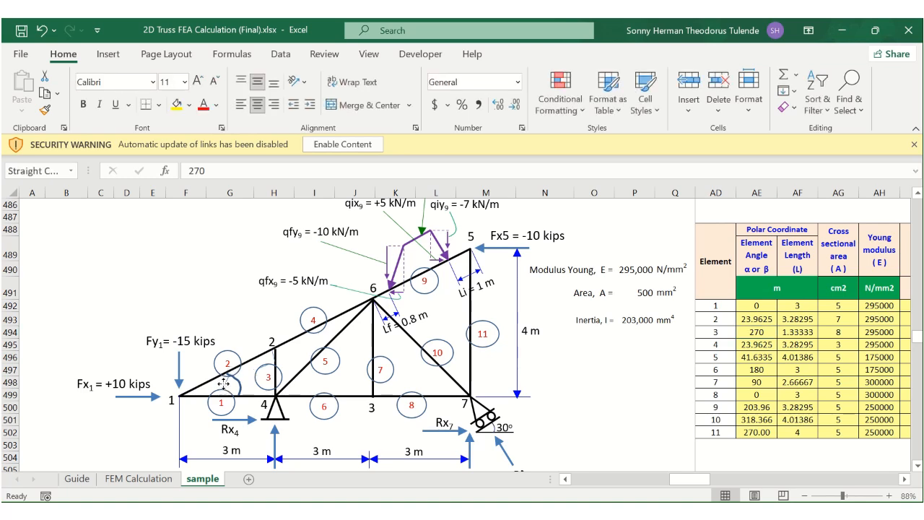
key(Escape)
click(242, 385)
key(Escape)
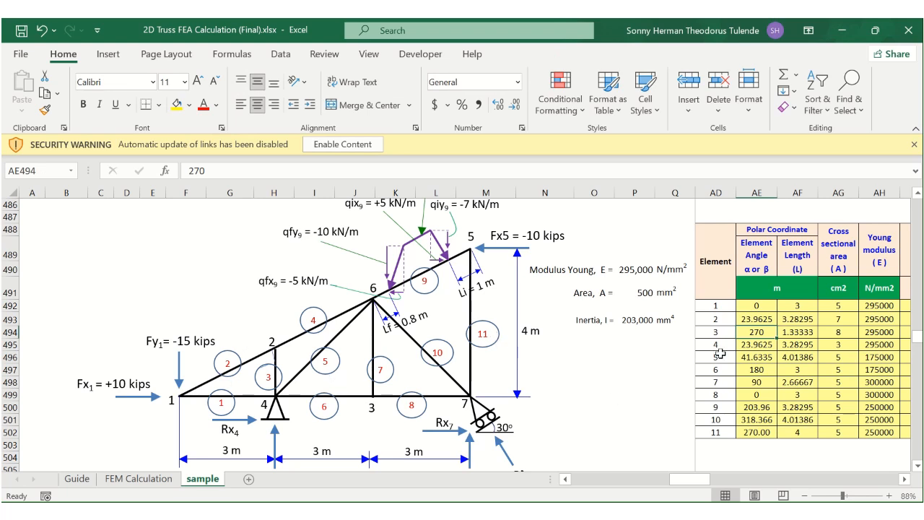
click(155, 482)
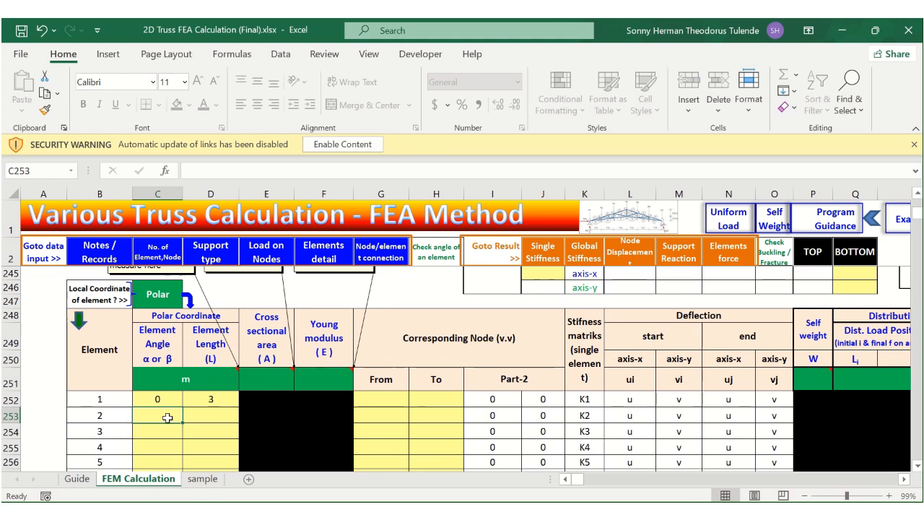
- Copy the angle, length, area and Young modulus values of elements 1 to 11 (AE492:AH502) from the sample sheet
click(193, 478)
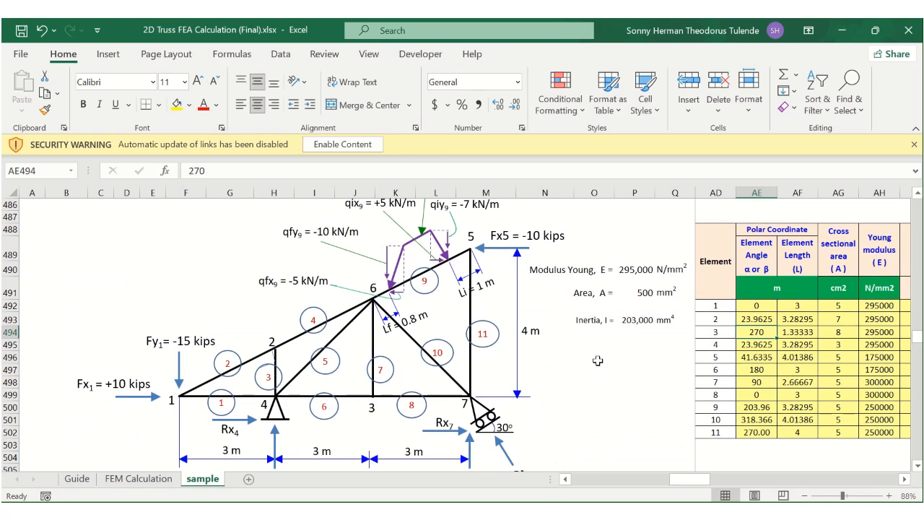
scroll(598, 360, up, 1)
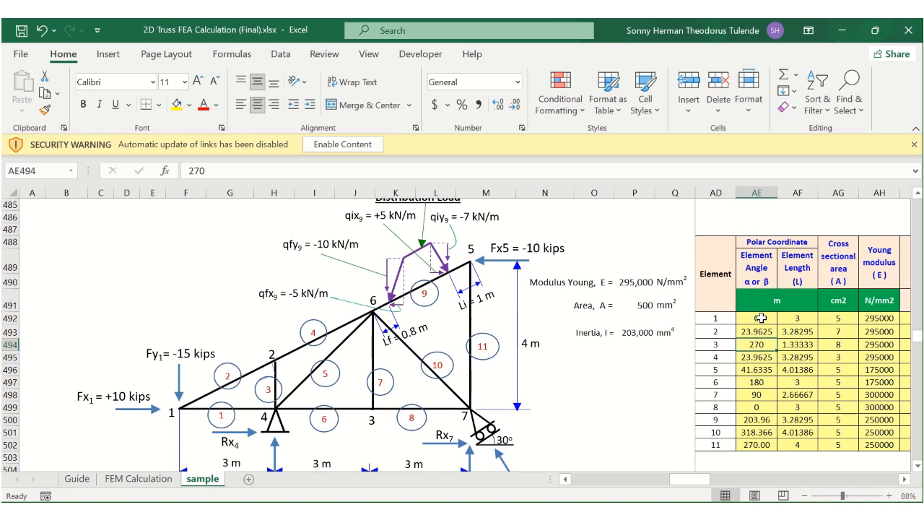
drag(761, 317, 884, 443)
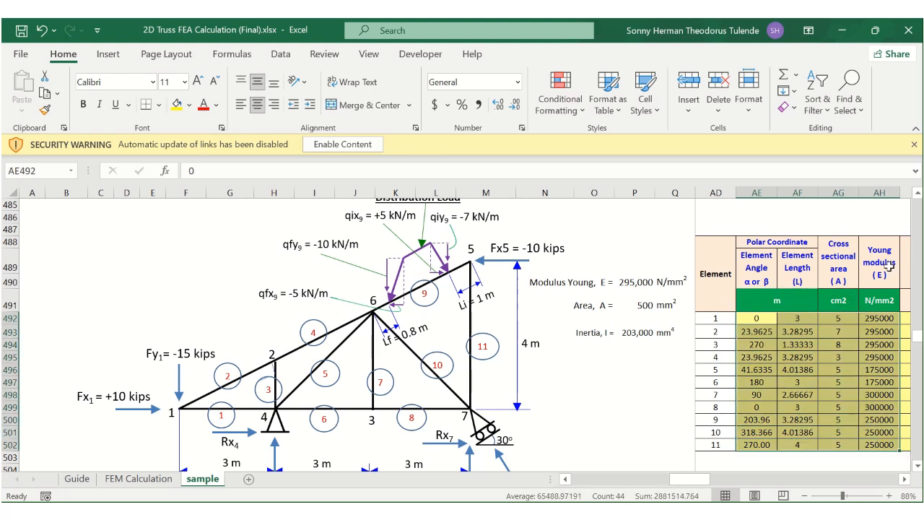
key(ctrl+c)
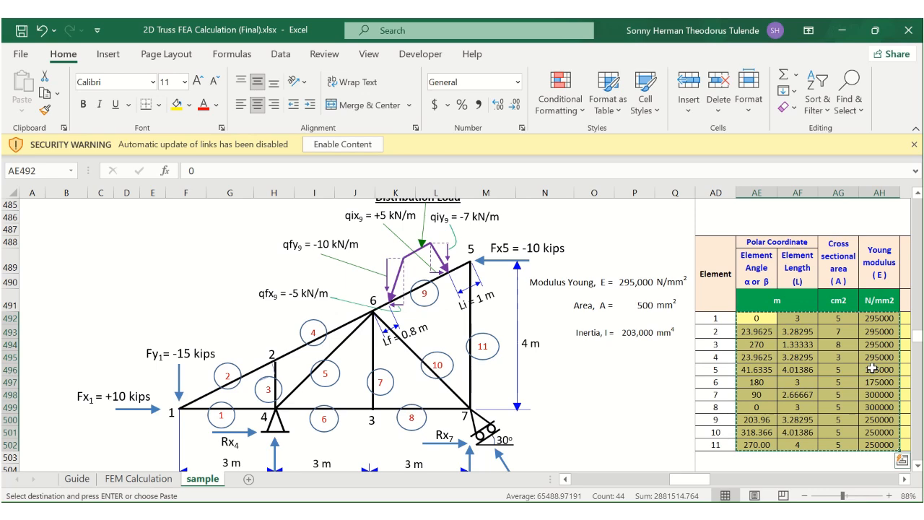
- Paste the copied element data as values only into the FEM Calculation element table starting at C252, and review the eleven rows
click(150, 481)
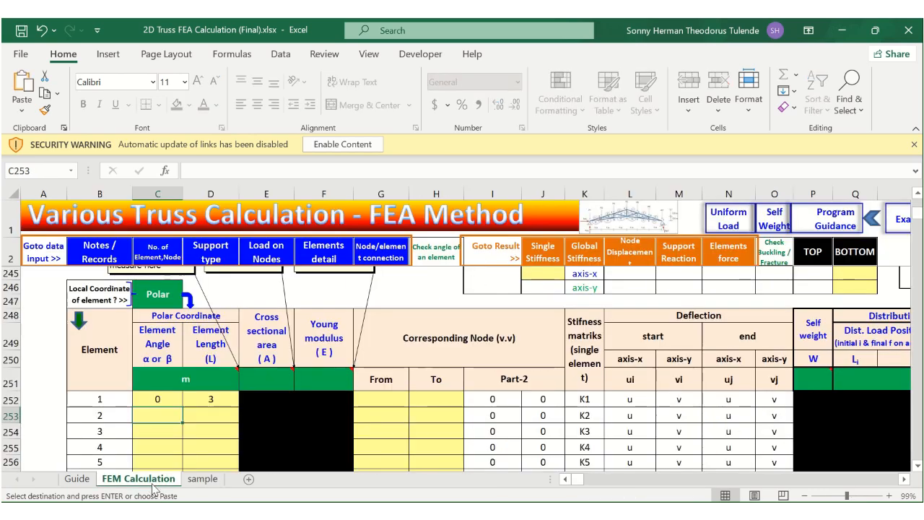
right_click(156, 398)
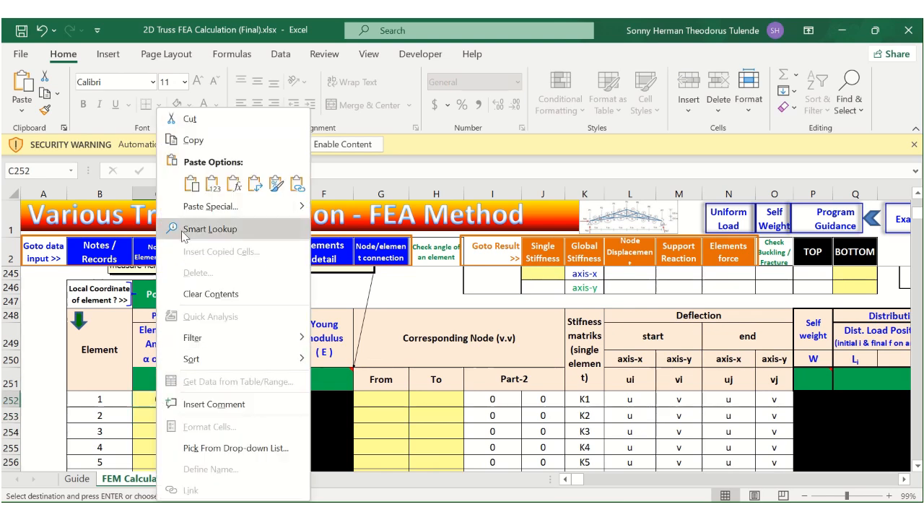
click(212, 184)
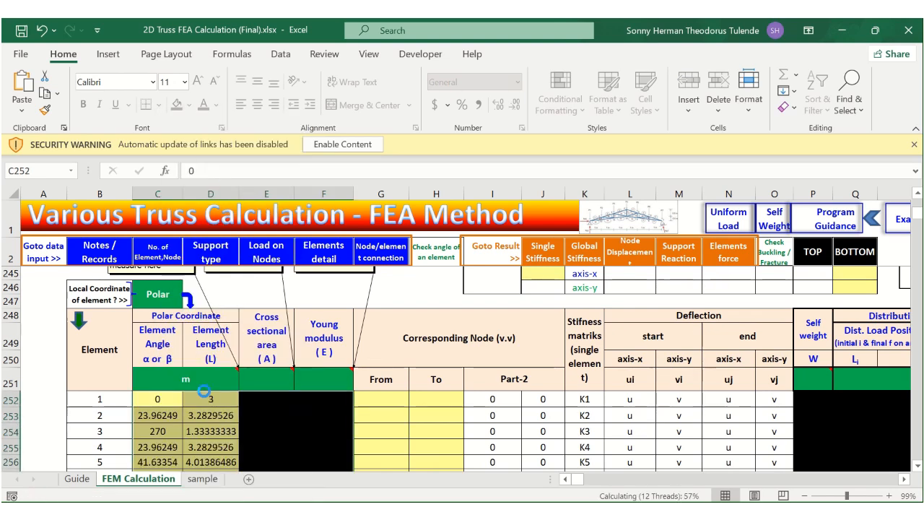
scroll(204, 390, down, 3)
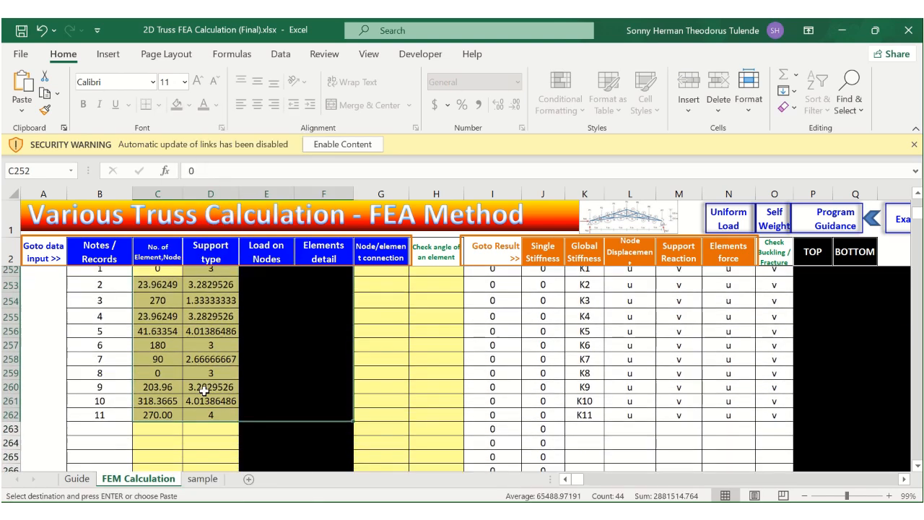
scroll(205, 390, up, 2)
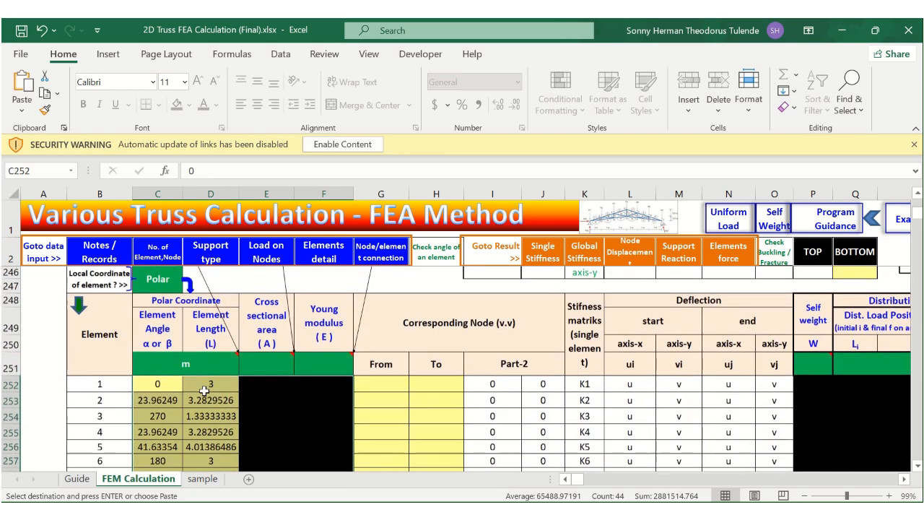
scroll(205, 391, down, 1)
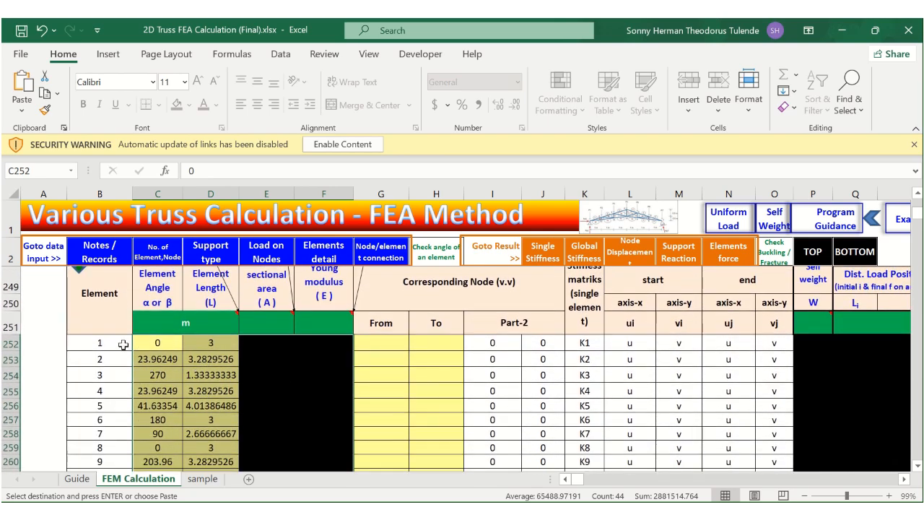
scroll(152, 350, down, 1)
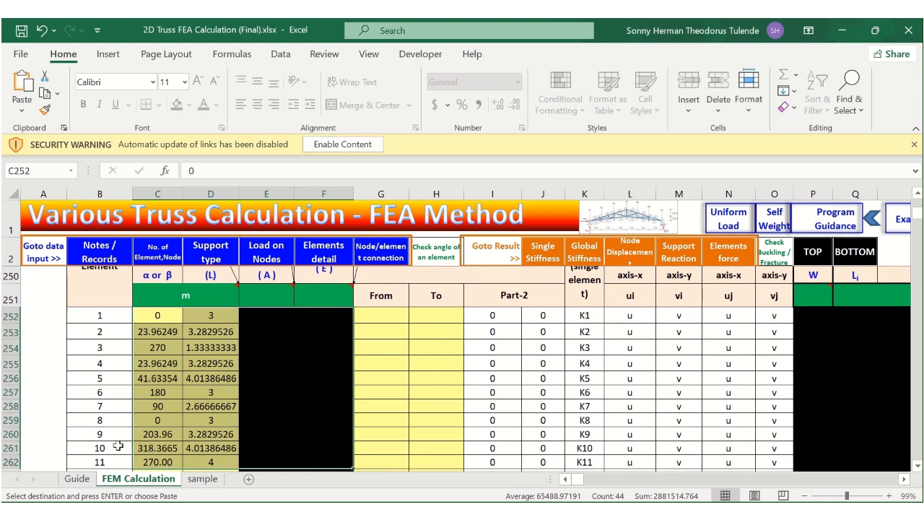
- Check element 1 in the sample truss diagram and enter its corresponding nodes as From 1, To 4
click(377, 318)
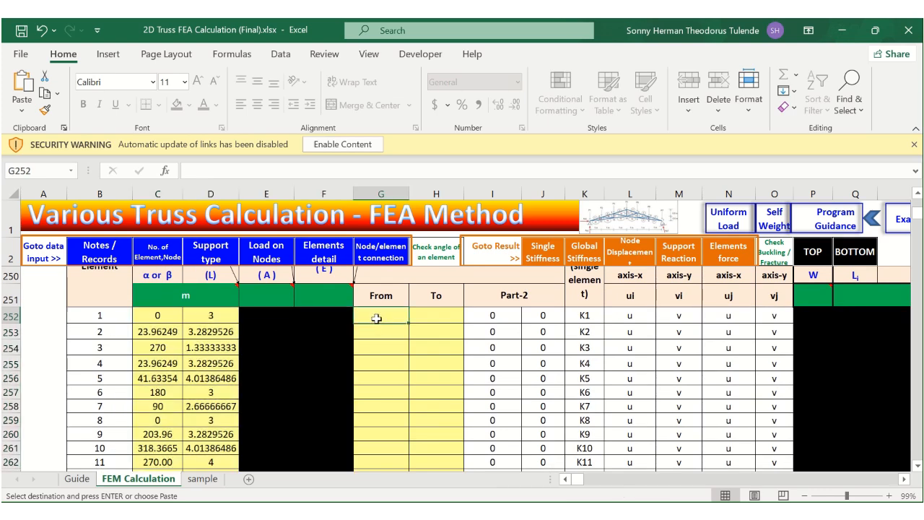
scroll(377, 318, up, 1)
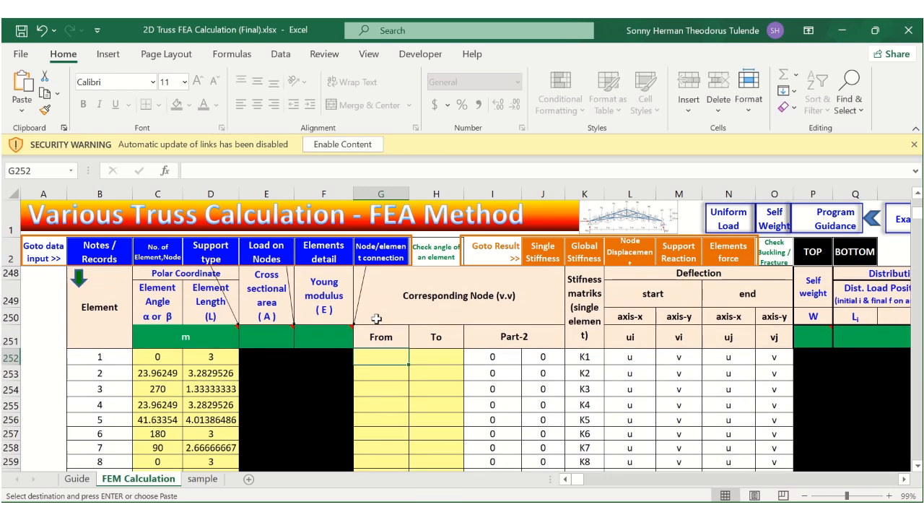
click(91, 357)
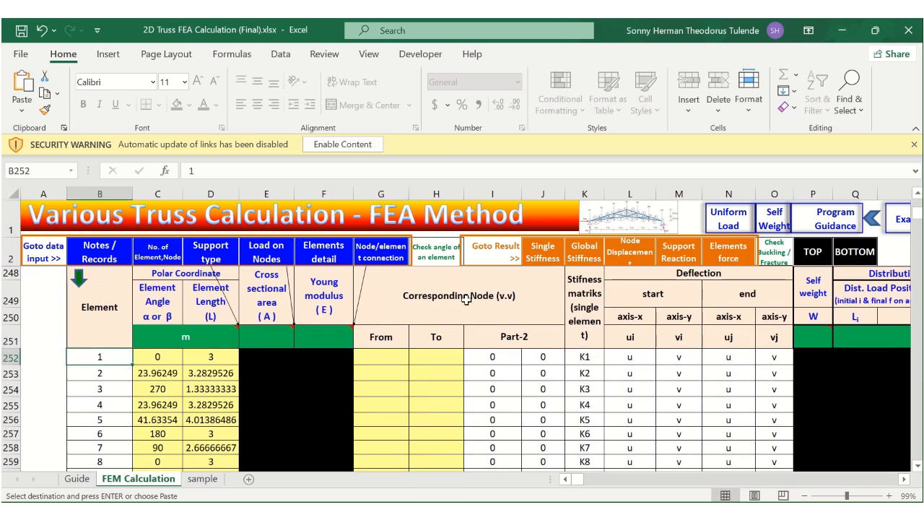
click(396, 357)
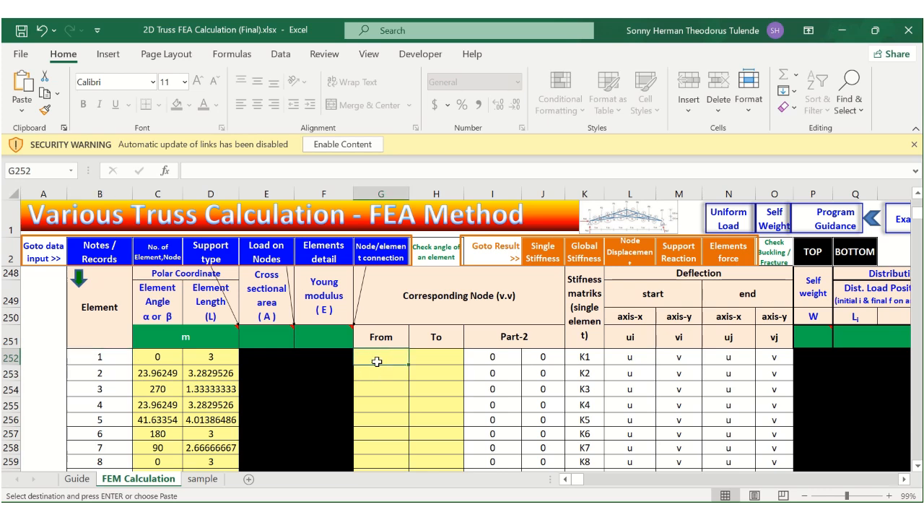
click(203, 479)
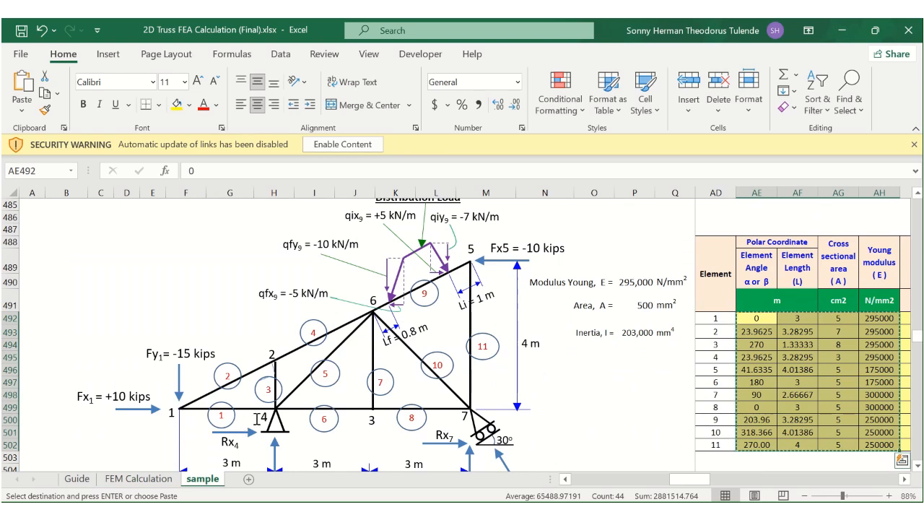
click(115, 479)
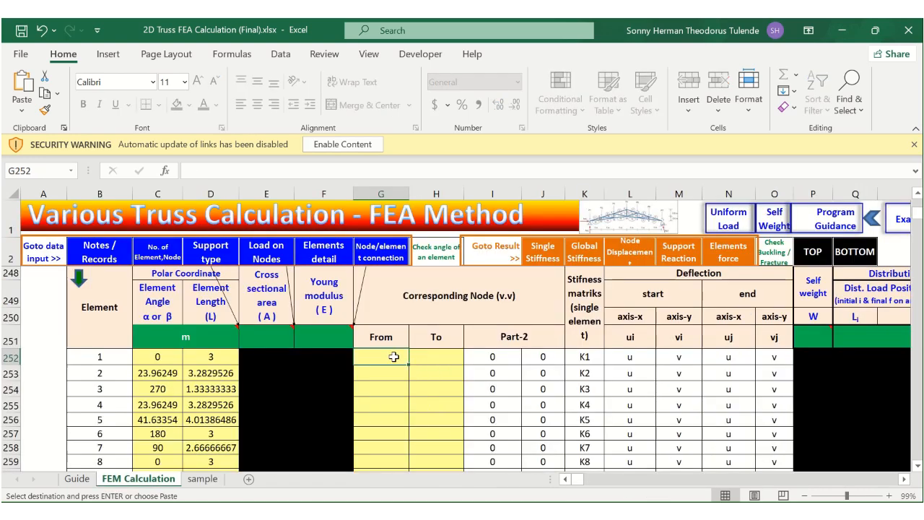
click(105, 355)
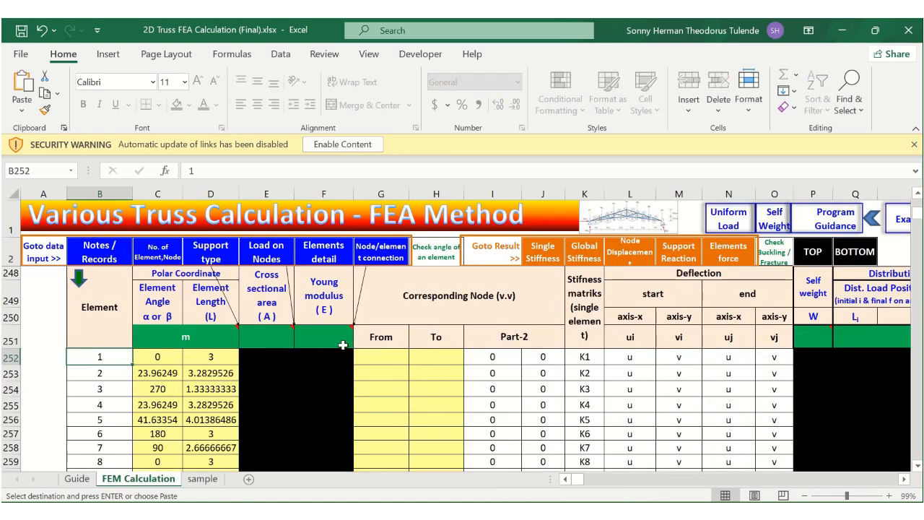
click(395, 354)
text(1)
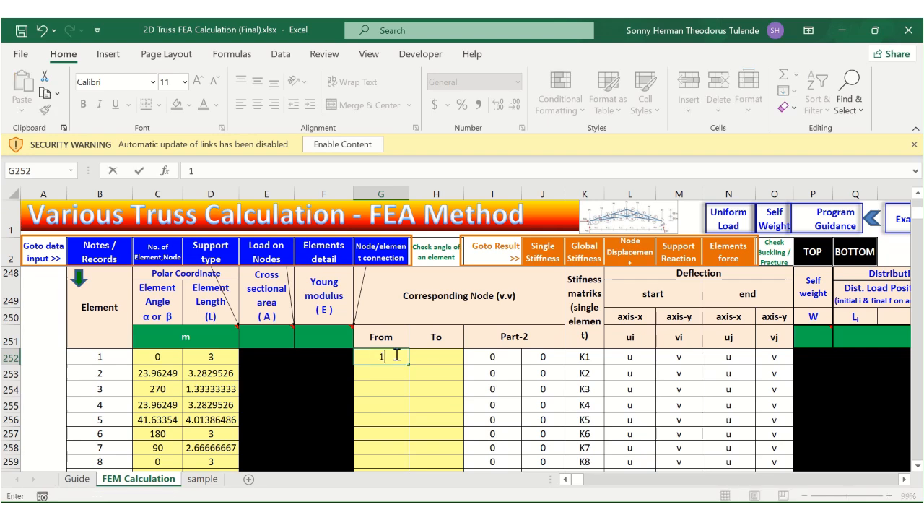
key(Tab)
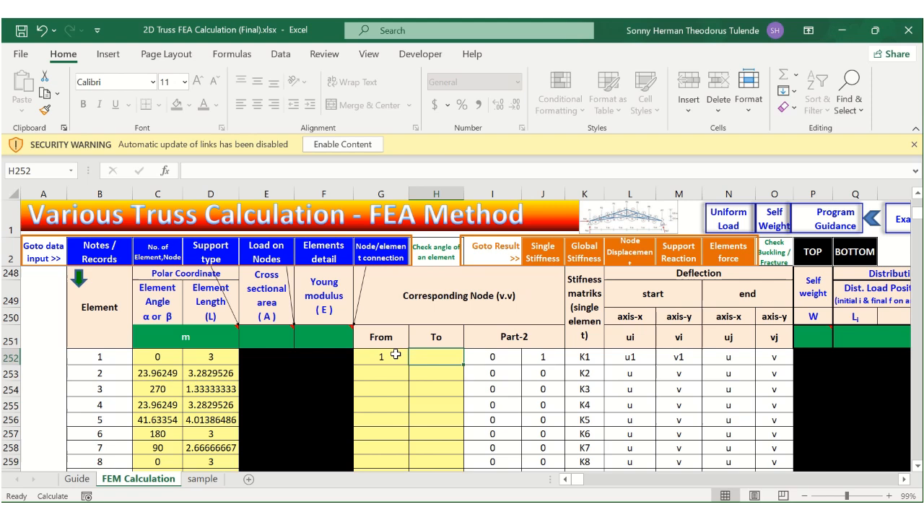
text(4)
key(Return)
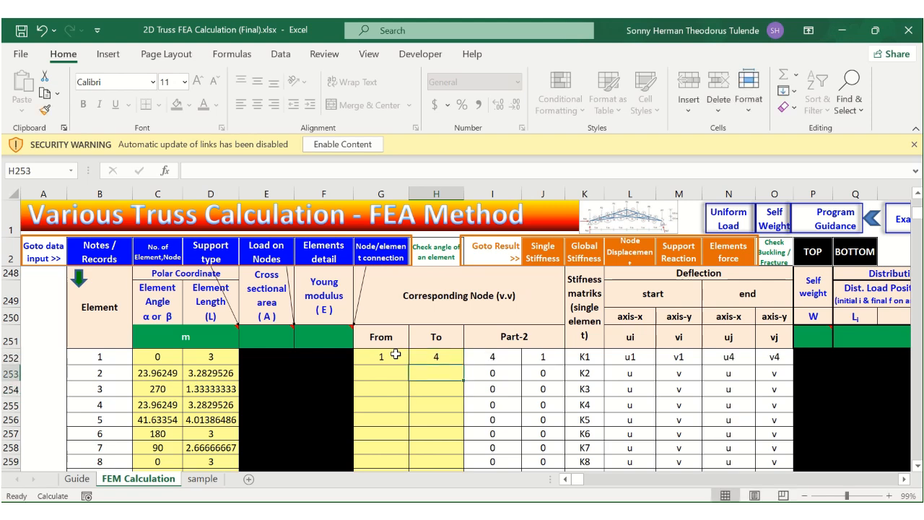
- Check element 2 in the sample truss diagram and enter its corresponding nodes as From 1, To 2
click(195, 483)
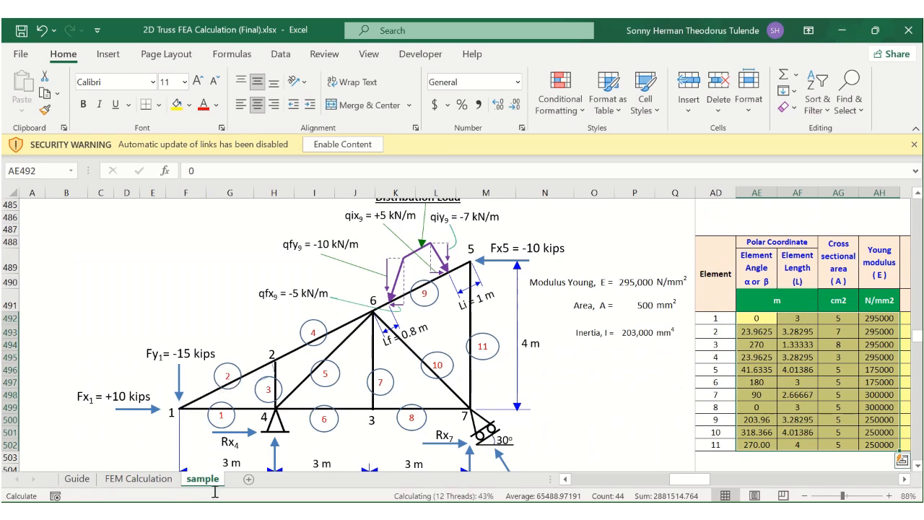
click(139, 479)
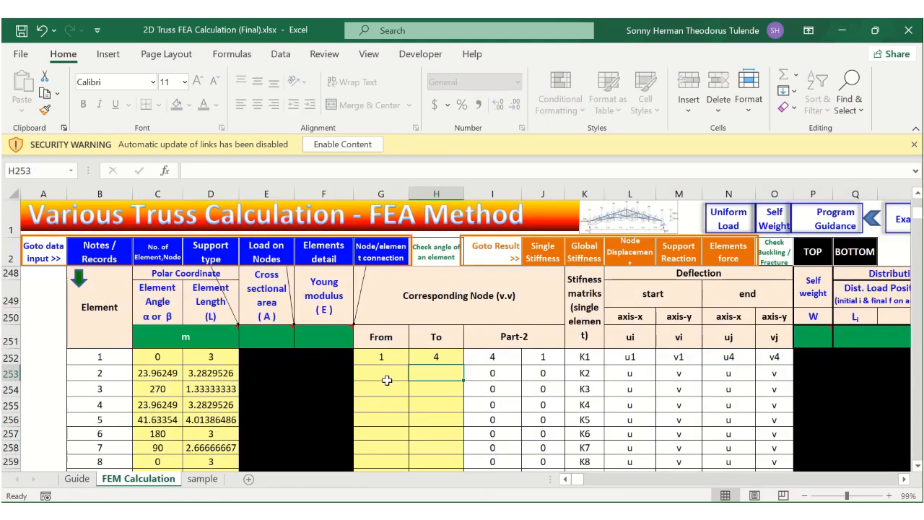
click(387, 374)
text(1)
key(Tab)
text(1)
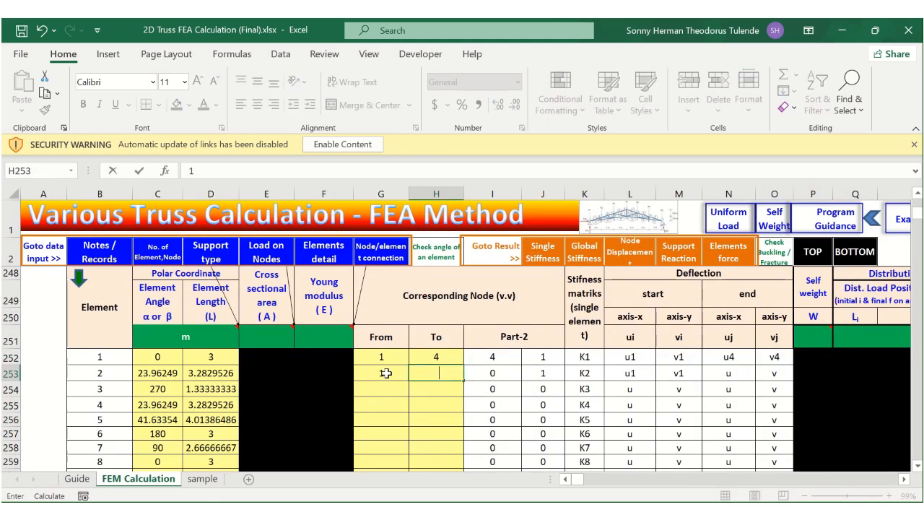
text(2)
key(Return)
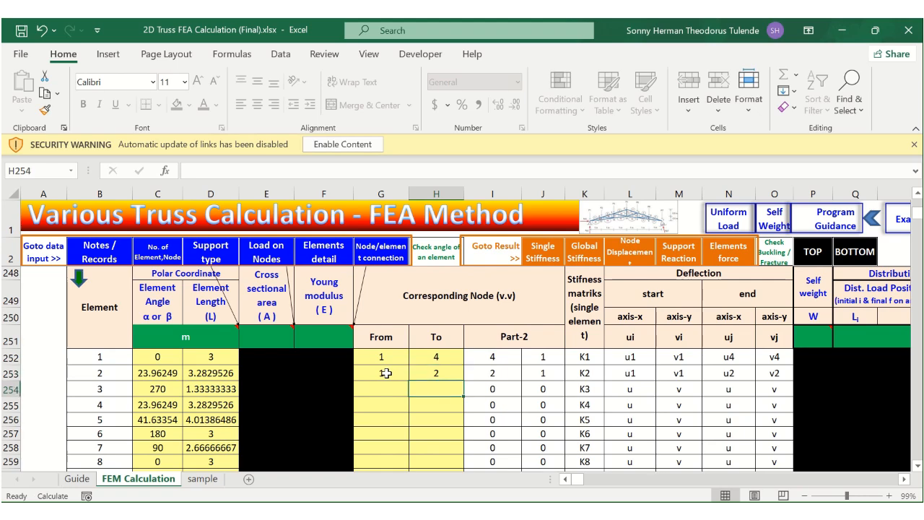
- Check element 3 in the sample truss diagram and enter its corresponding nodes as From 2, To 4
key(Left)
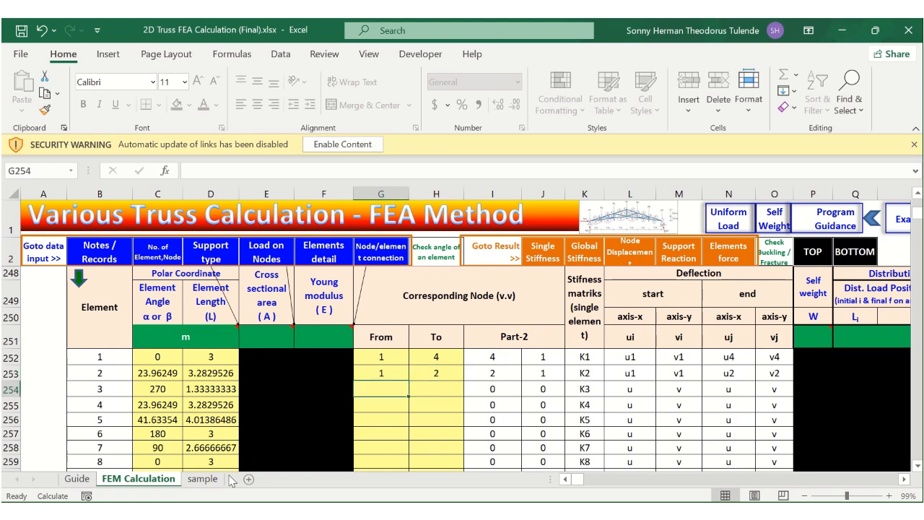
click(204, 480)
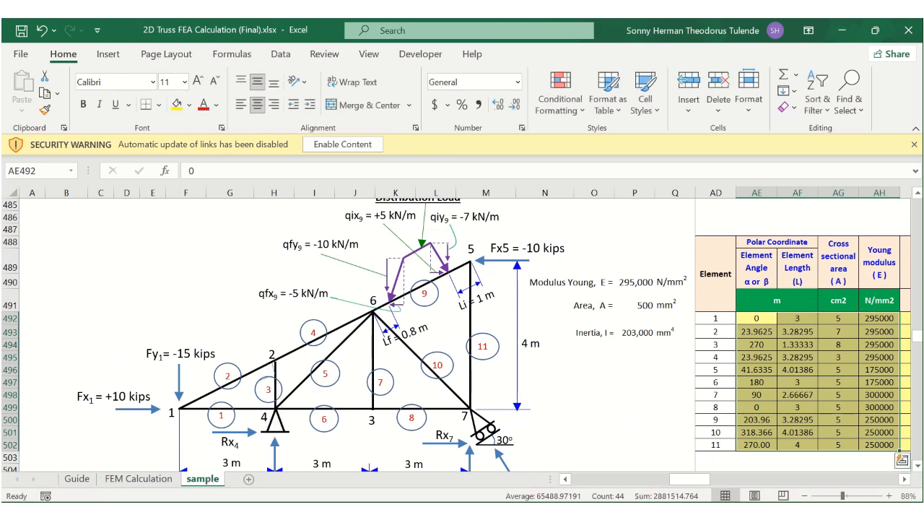
click(137, 479)
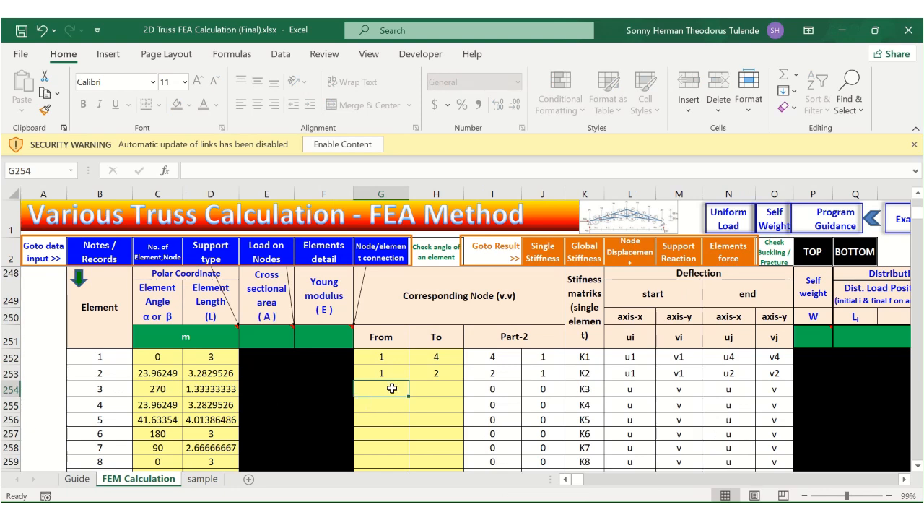
text(2)
key(Right)
text(4)
key(Right)
key(Down)
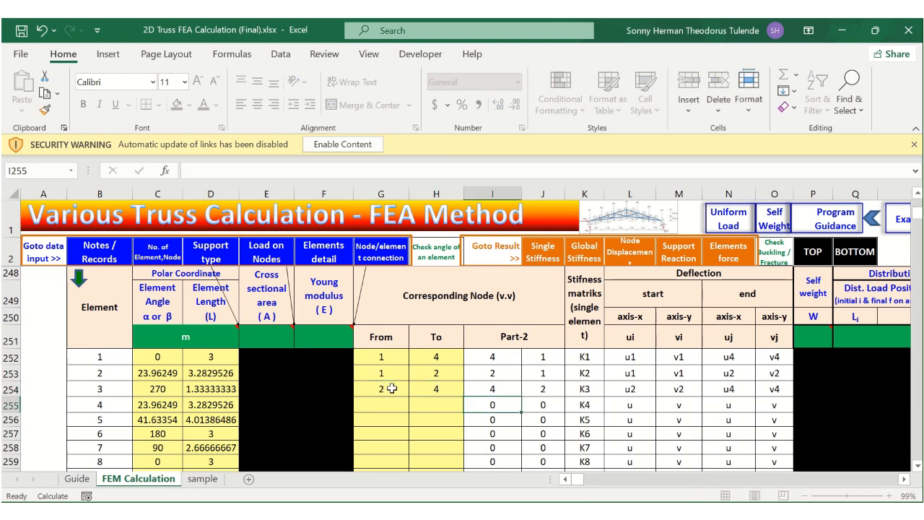
key(Up)
key(Left)
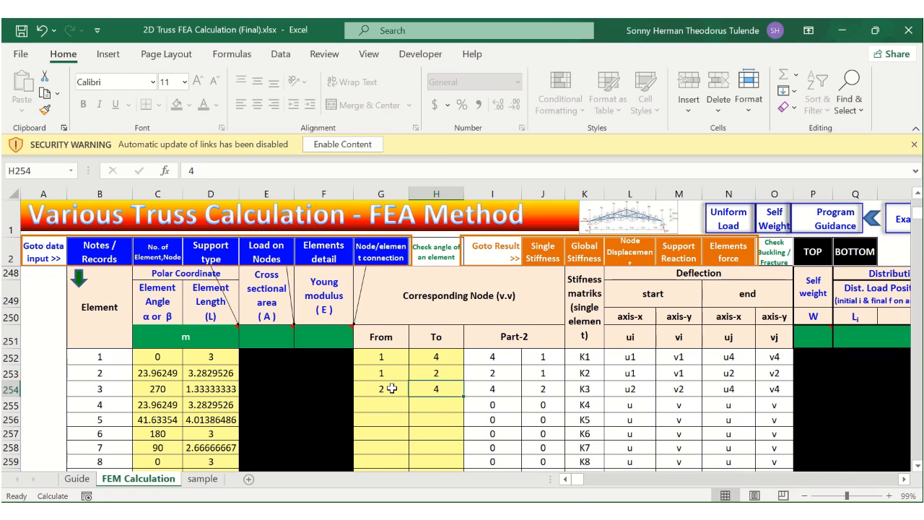
- Copy the From and To corresponding nodes of all eleven elements, AI492:AJ502, from the sample sheet
scroll(396, 405, down, 1)
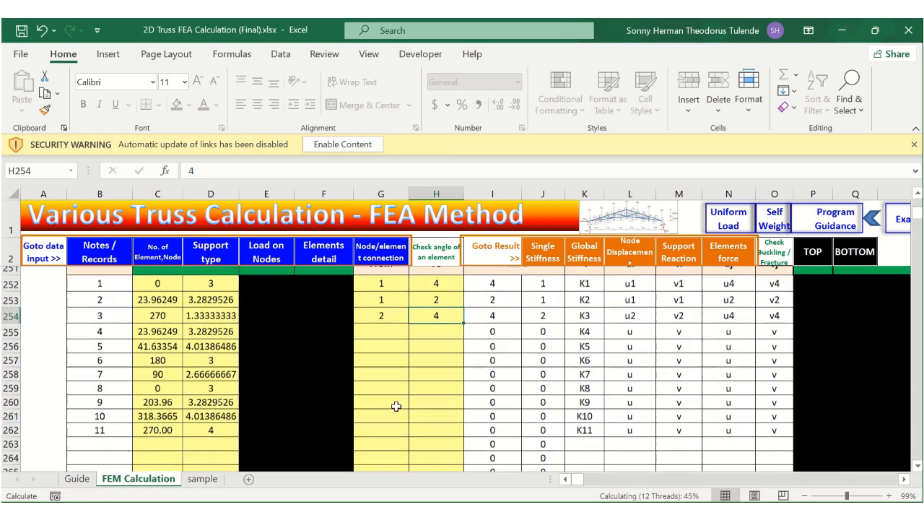
click(202, 480)
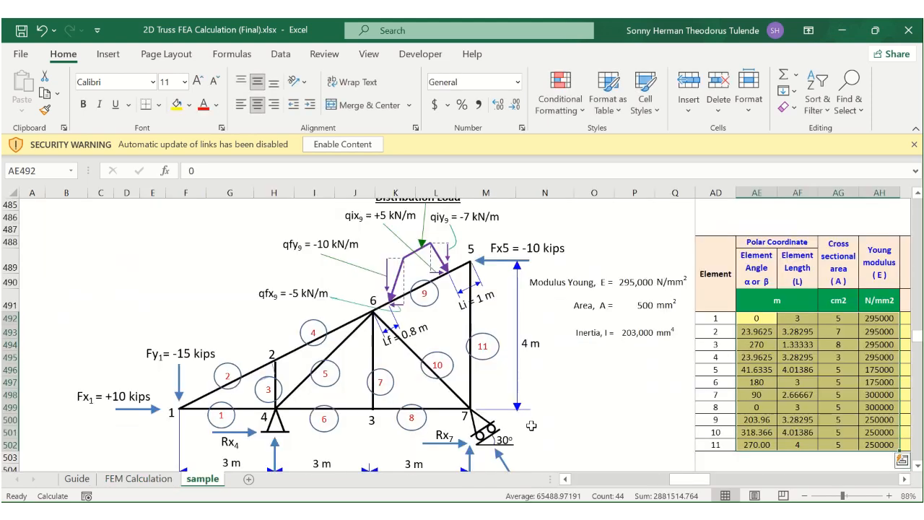
scroll(749, 366, right, 5)
scroll(749, 357, left, 2)
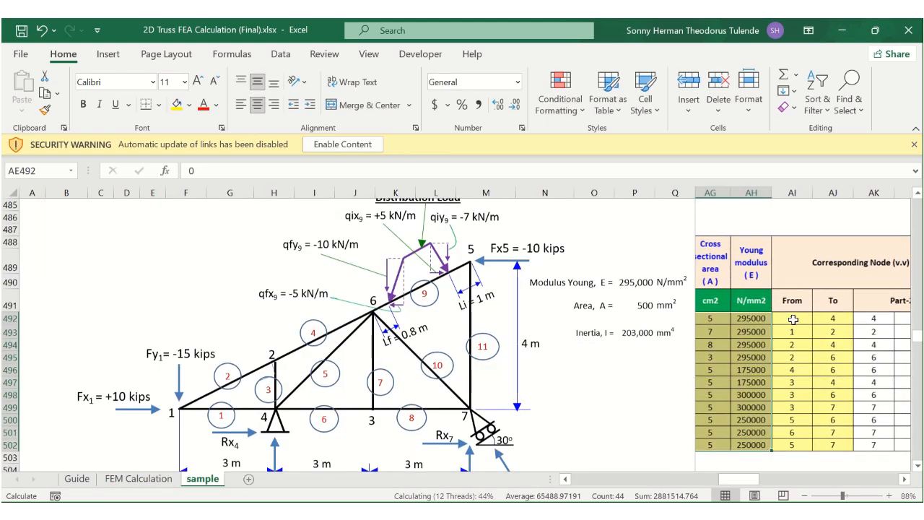
drag(905, 319, 811, 429)
click(812, 429)
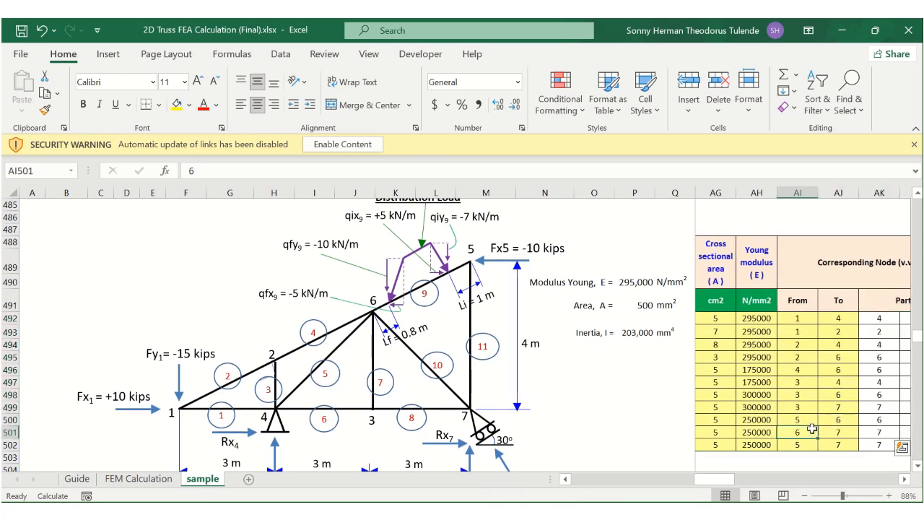
drag(792, 318, 821, 440)
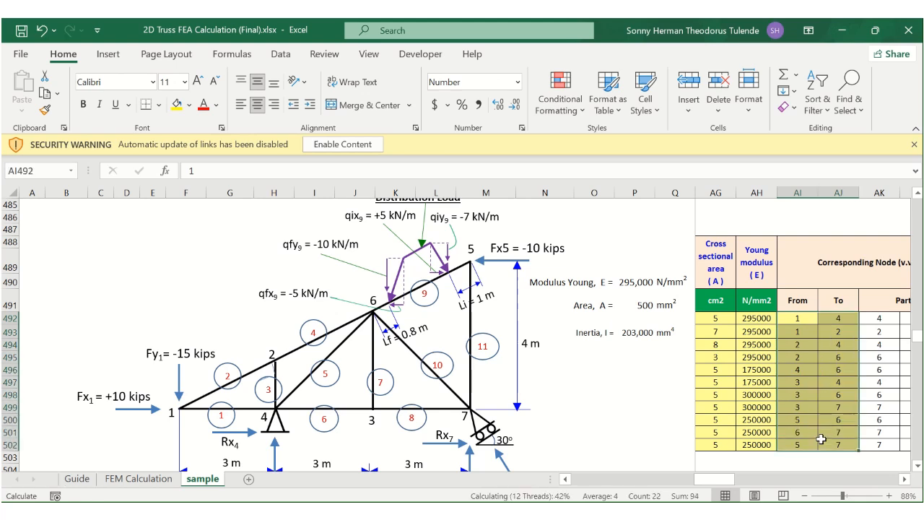
key(ctrl+c)
key(ctrl+v)
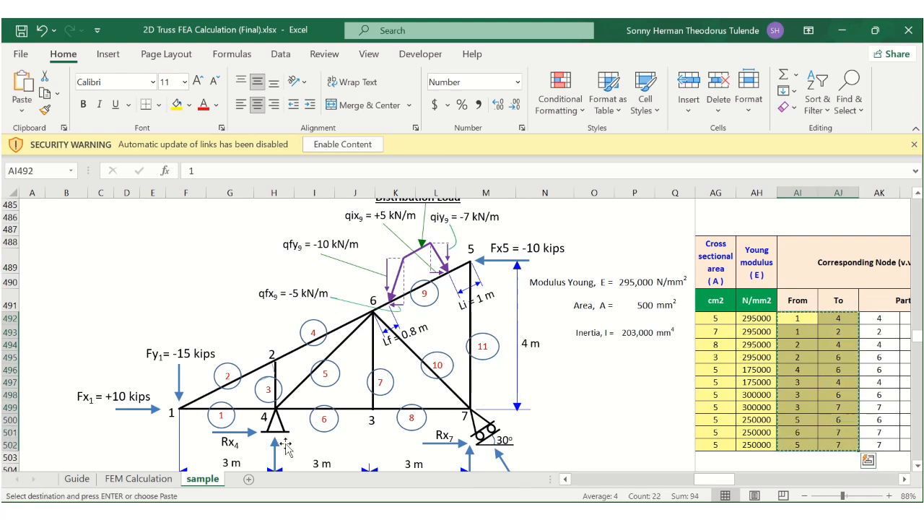
- Paste the copied node connections as values only into the FEM Calculation From/To columns starting at G252, and end copy mode
click(140, 479)
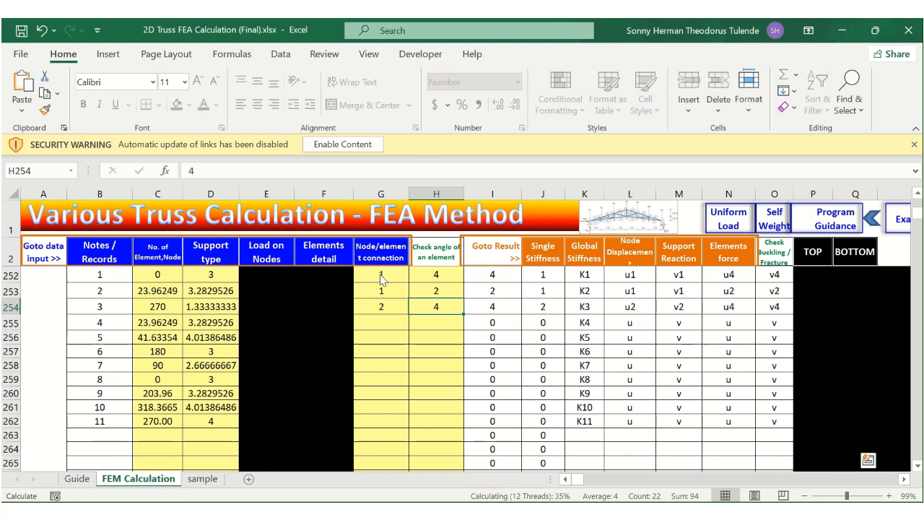
click(381, 276)
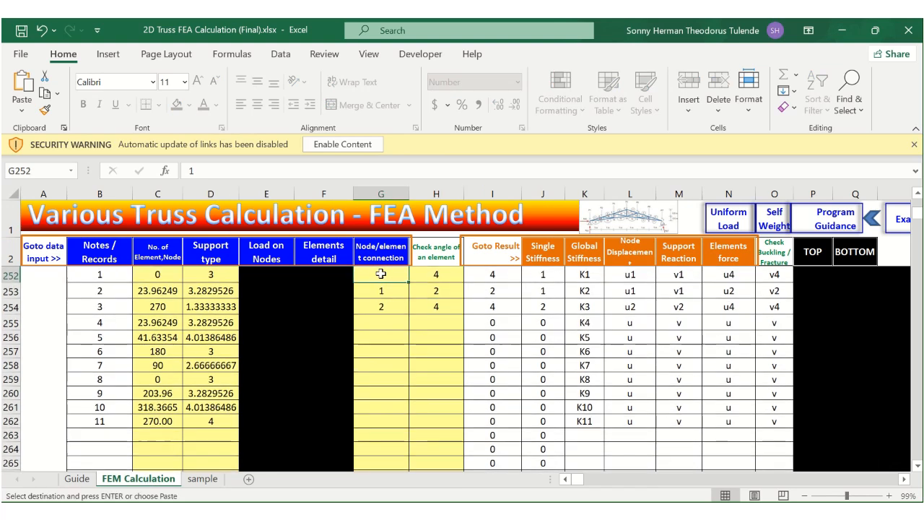
right_click(381, 275)
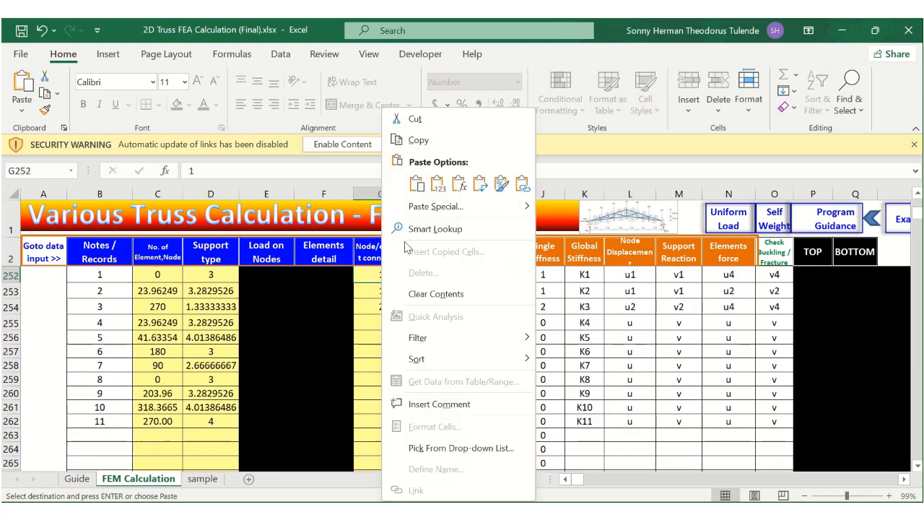
click(438, 184)
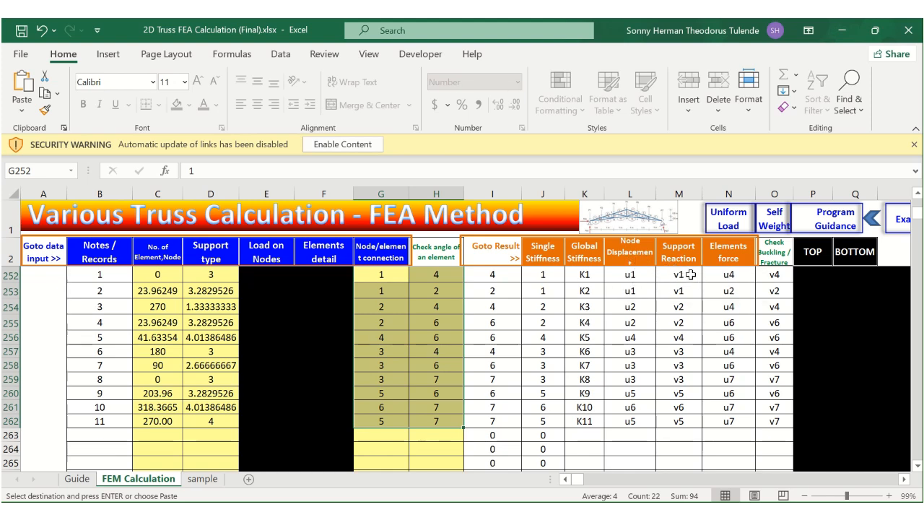
scroll(700, 310, up, 2)
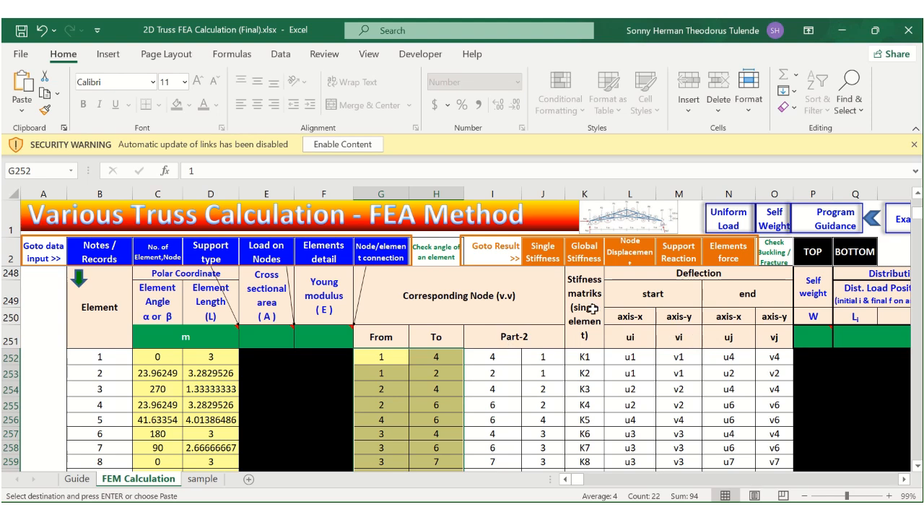
key(Escape)
- Check the distribution load in the sample truss diagram and set FEM Calculation's option for distribution load on related elements to Y
scroll(277, 346, down, 2)
scroll(243, 336, up, 1)
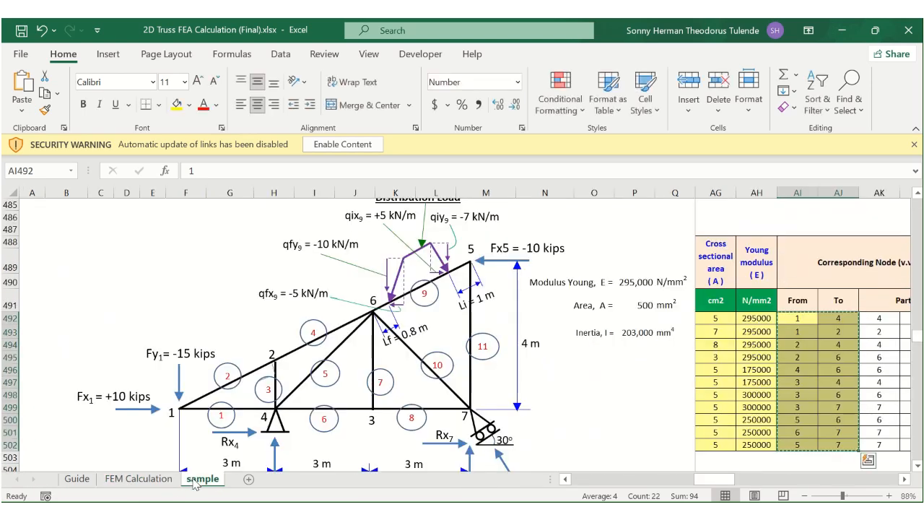
click(196, 481)
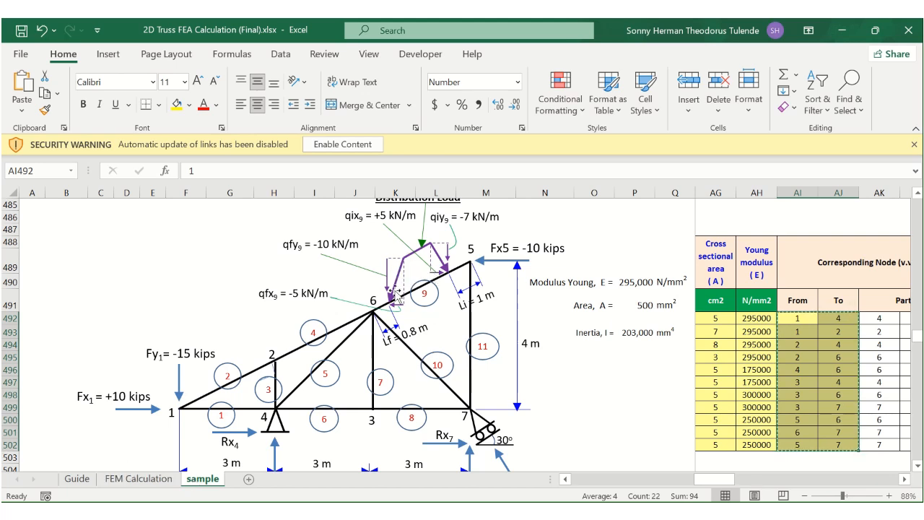
scroll(405, 284, up, 1)
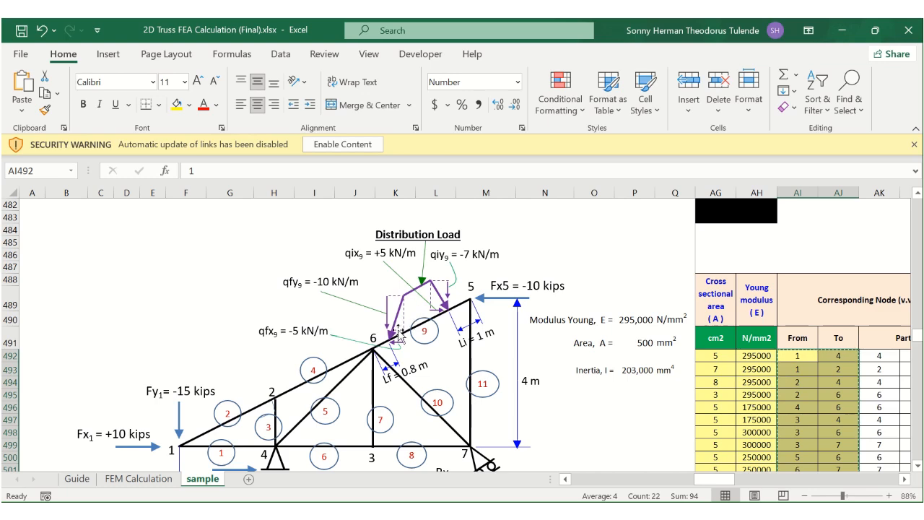
click(138, 479)
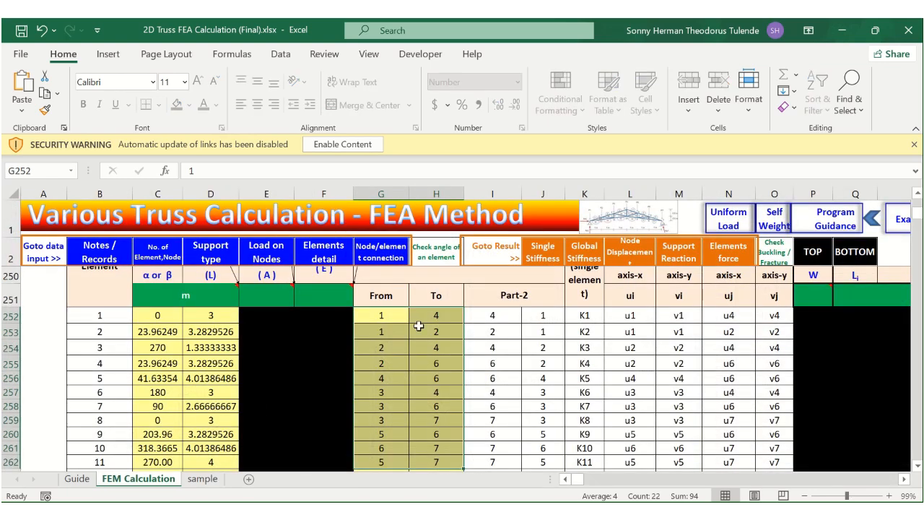
click(489, 316)
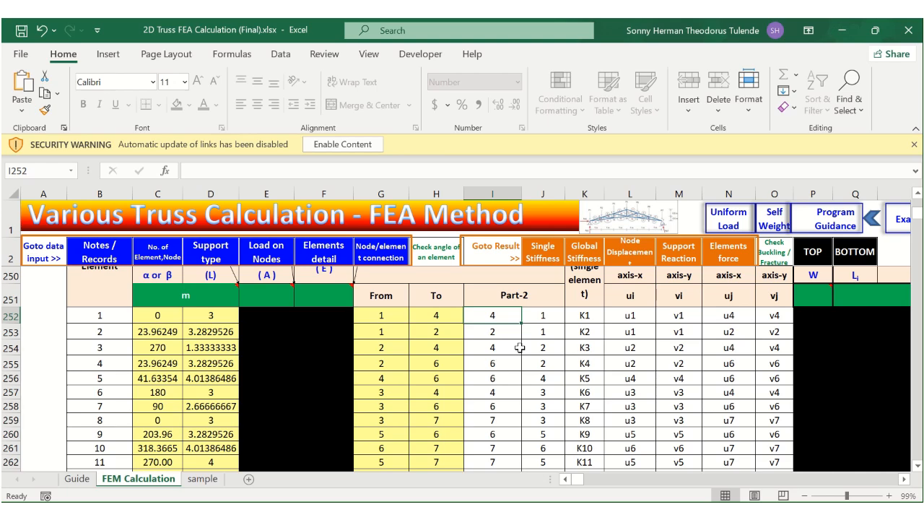
scroll(520, 347, right, 5)
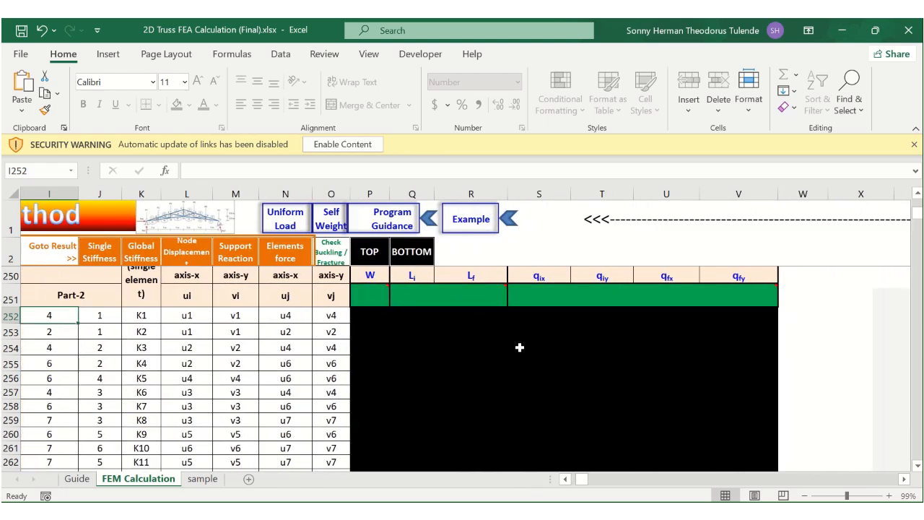
scroll(520, 347, up, 2)
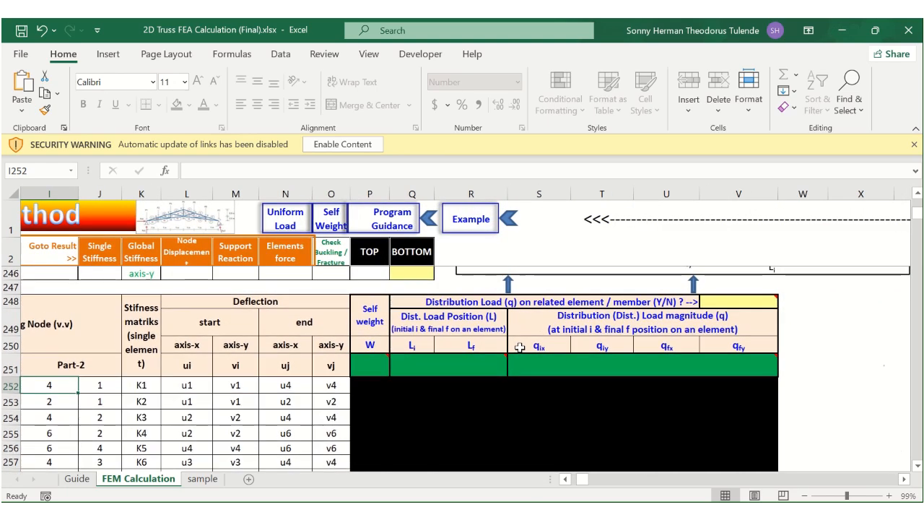
click(722, 302)
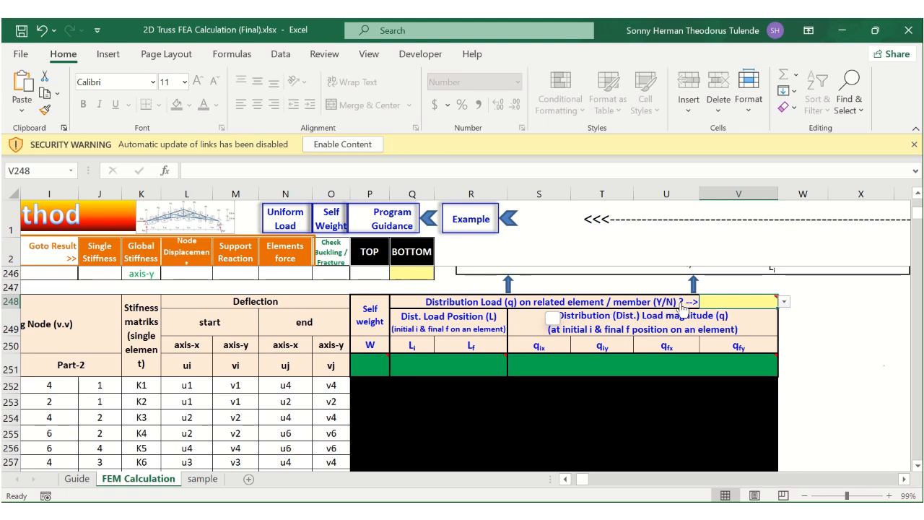
mouse_move(780, 304)
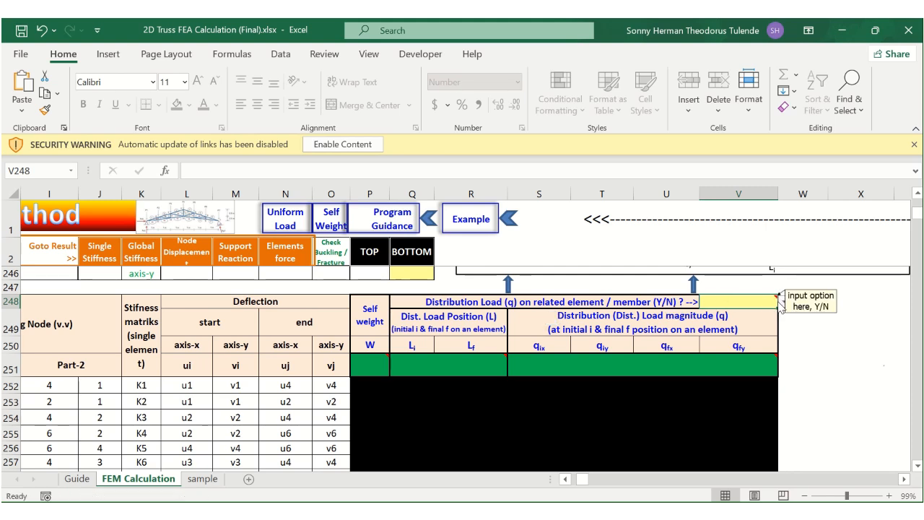
click(784, 303)
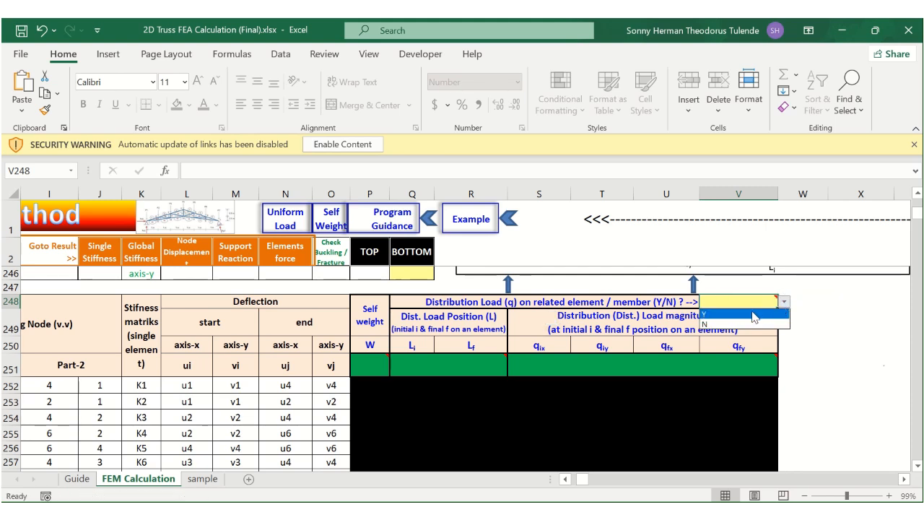
click(755, 314)
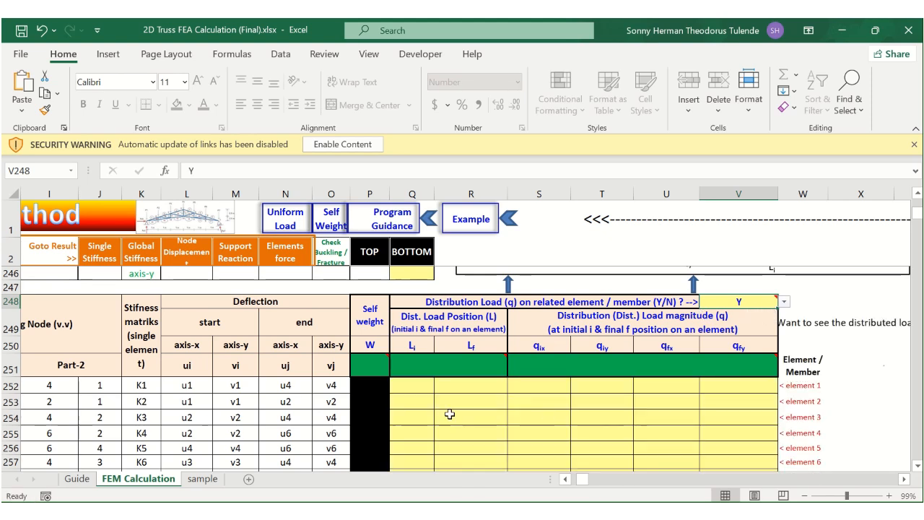
- Examine the input cells for distribution load position and magnitude, and compare them with element 9's load in the sample diagram
drag(450, 413, 574, 428)
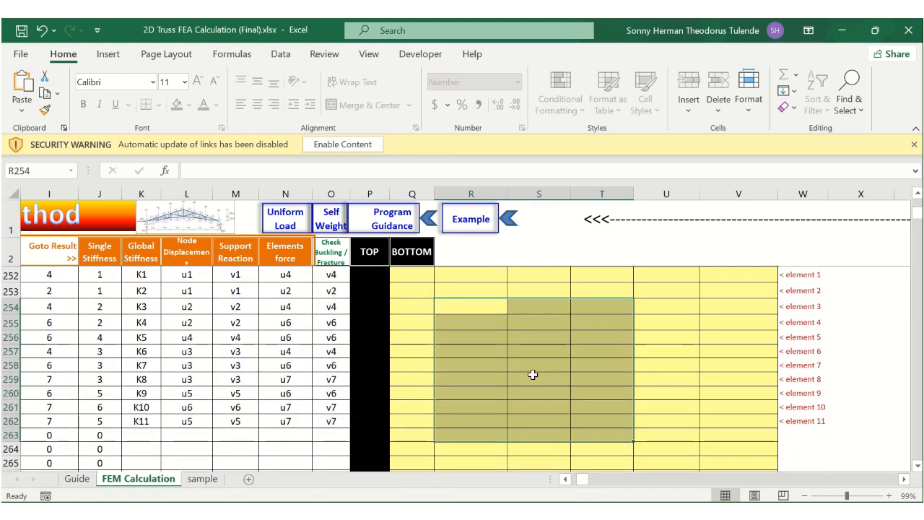
scroll(533, 375, up, 1)
click(426, 343)
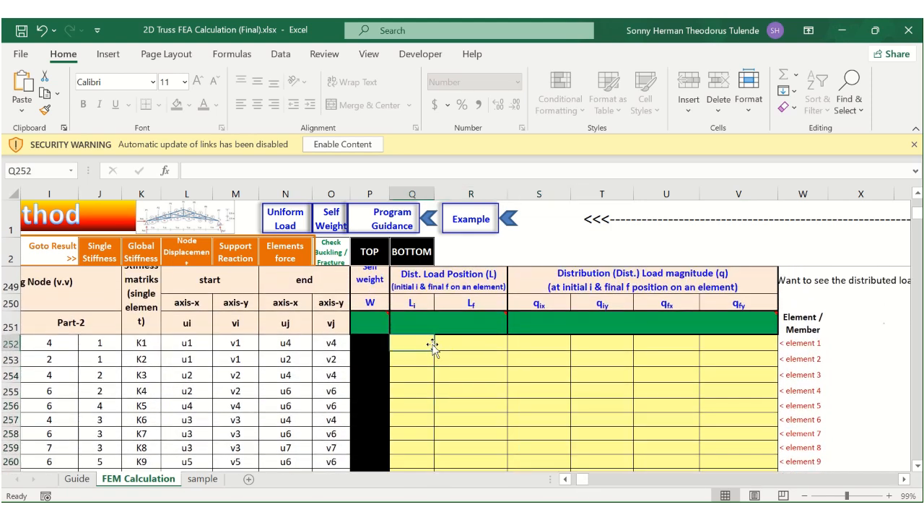
drag(434, 346, 728, 424)
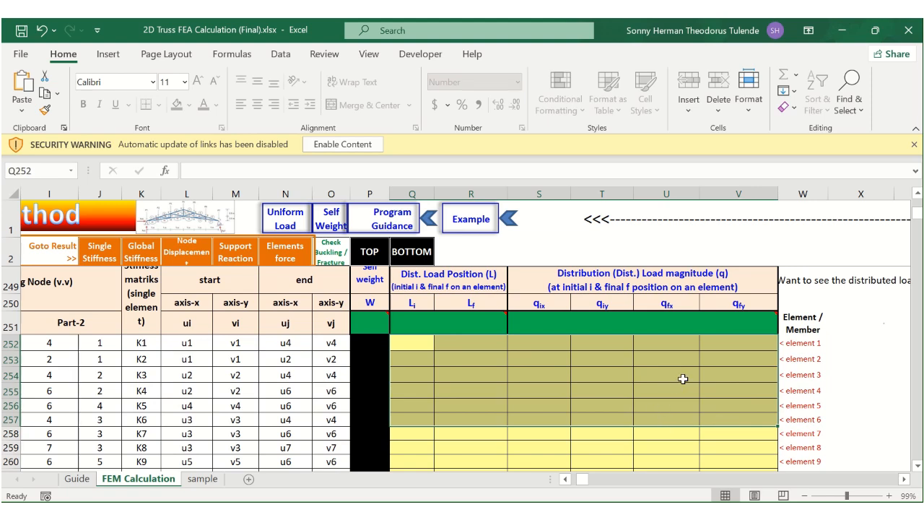
click(203, 479)
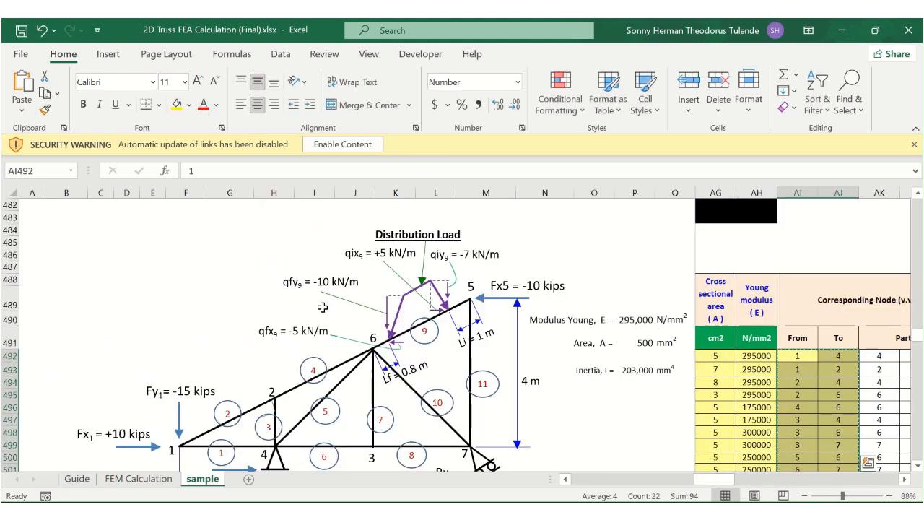
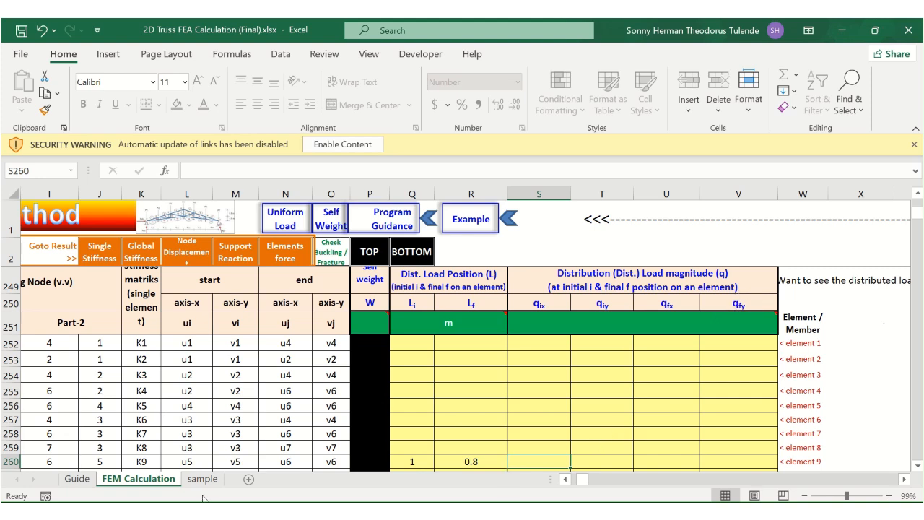
- Read element 9's initial x distribution load in the sample diagram and enter it as qix = 5 in S260
click(202, 479)
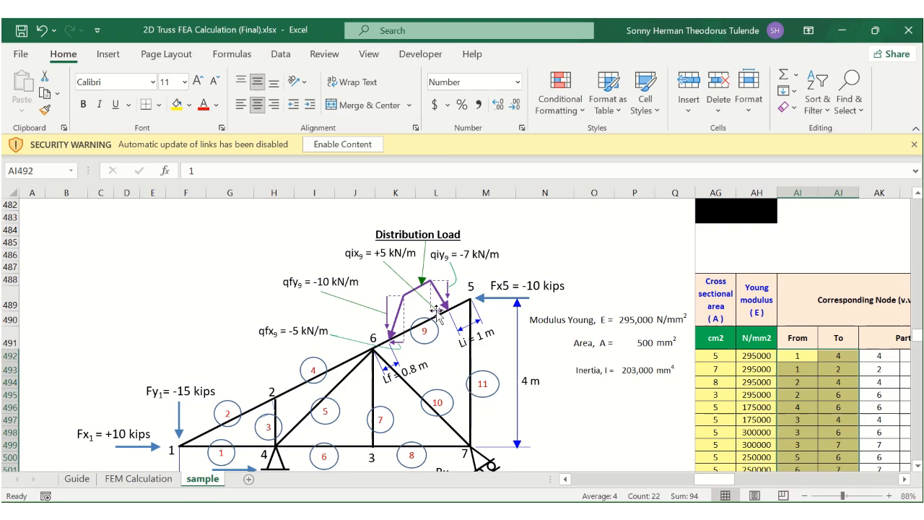
scroll(436, 311, up, 2)
scroll(437, 311, up, 1)
scroll(437, 311, up, 2)
scroll(436, 310, down, 2)
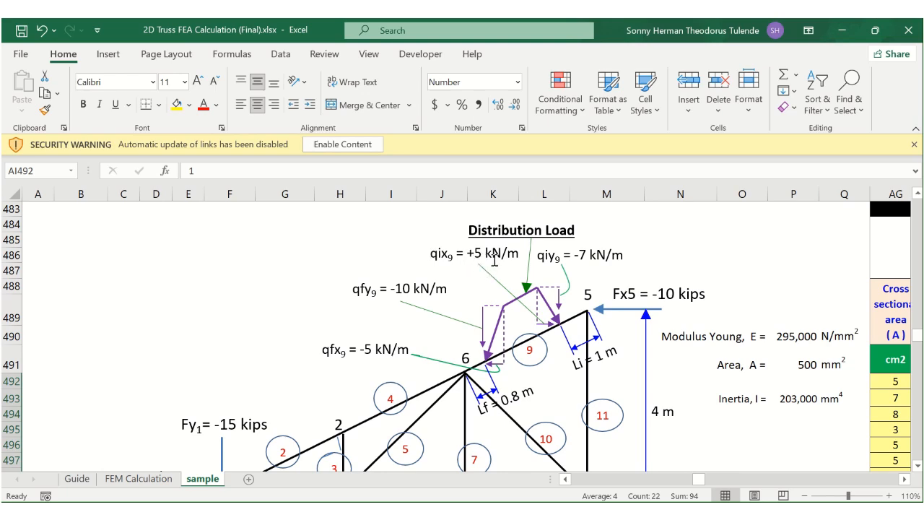
click(138, 479)
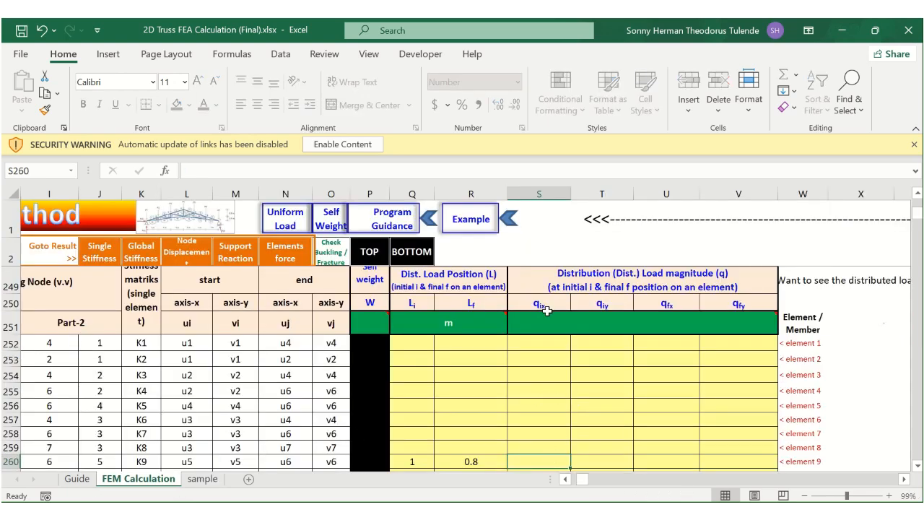
text(5)
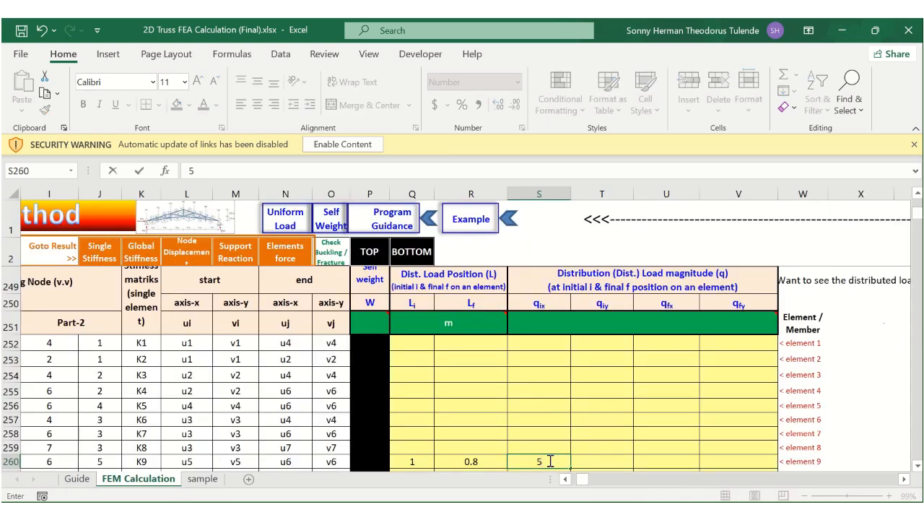
- Set the distribution load magnitude unit to kN/m and reselect element 9's qix cell
click(670, 318)
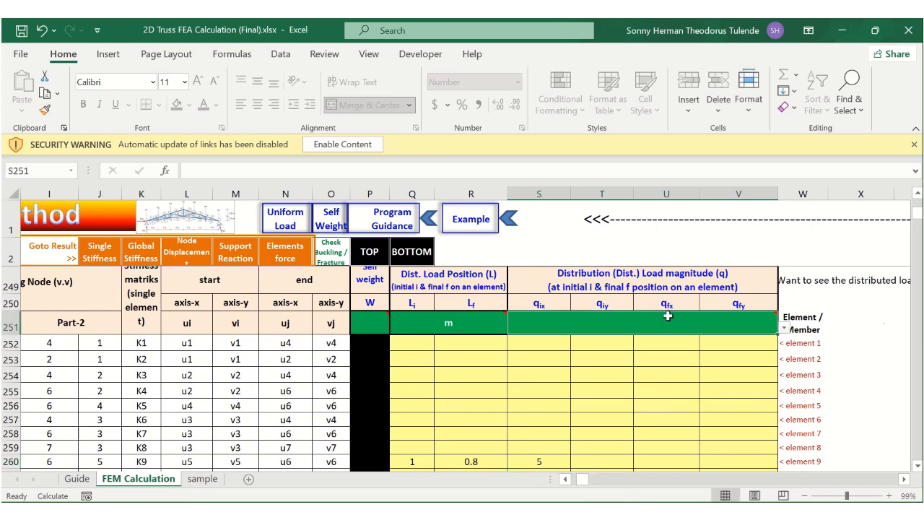
click(783, 329)
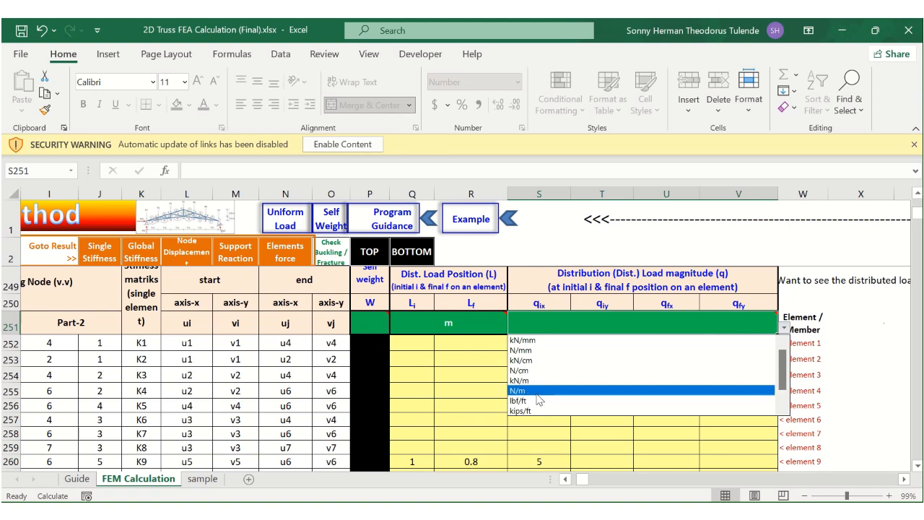
click(529, 381)
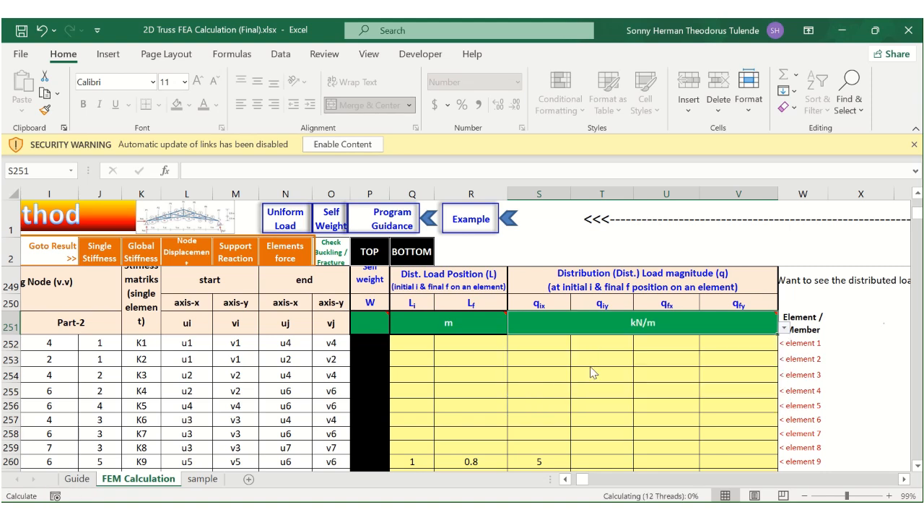
click(531, 462)
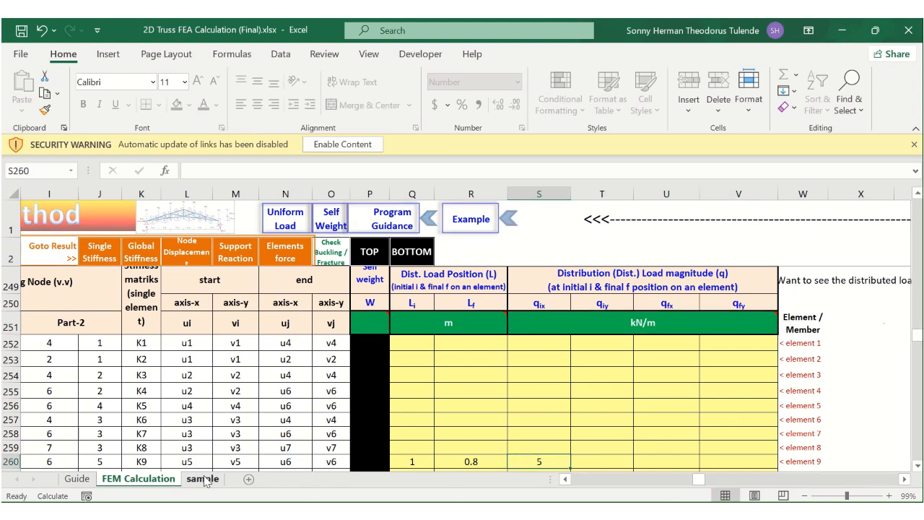
- Read element 9's initial y distribution load in the sample diagram and enter it as qiy = -7 in T260 of FEM Calculation
click(203, 479)
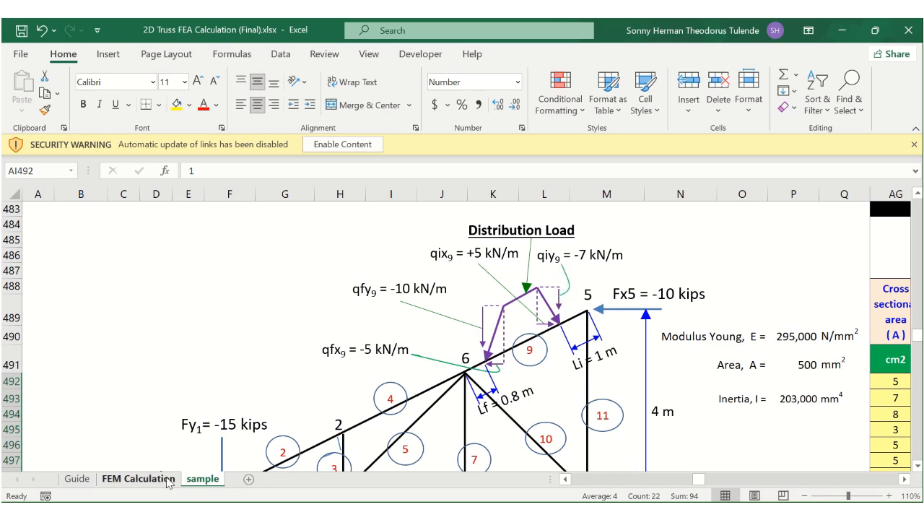
click(140, 479)
click(608, 462)
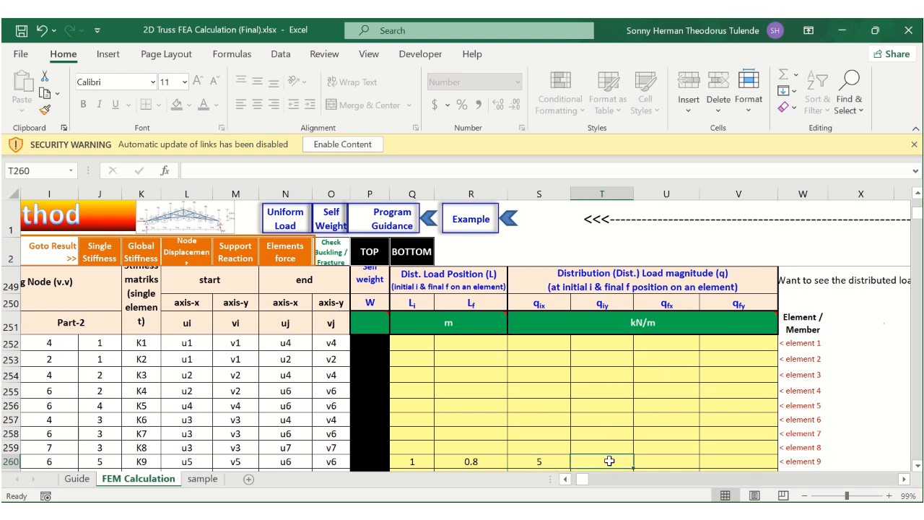
text(-7)
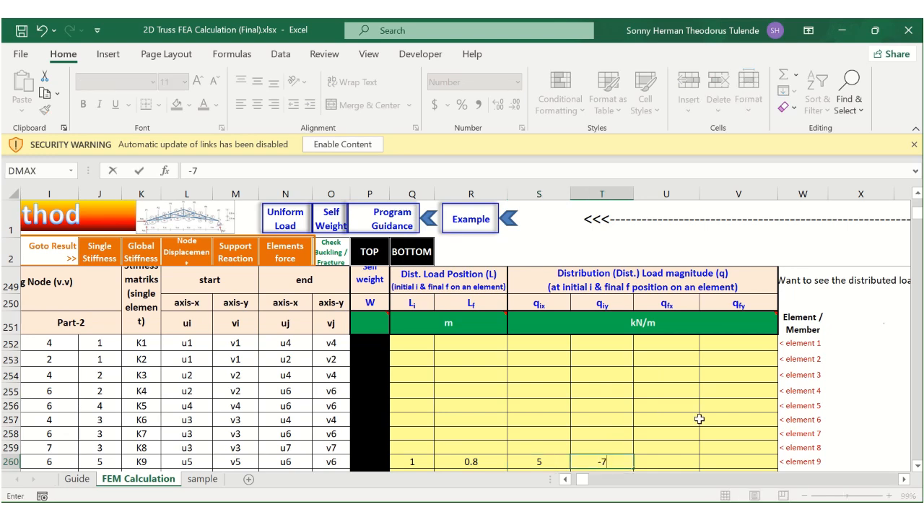
key(Return)
key(Up)
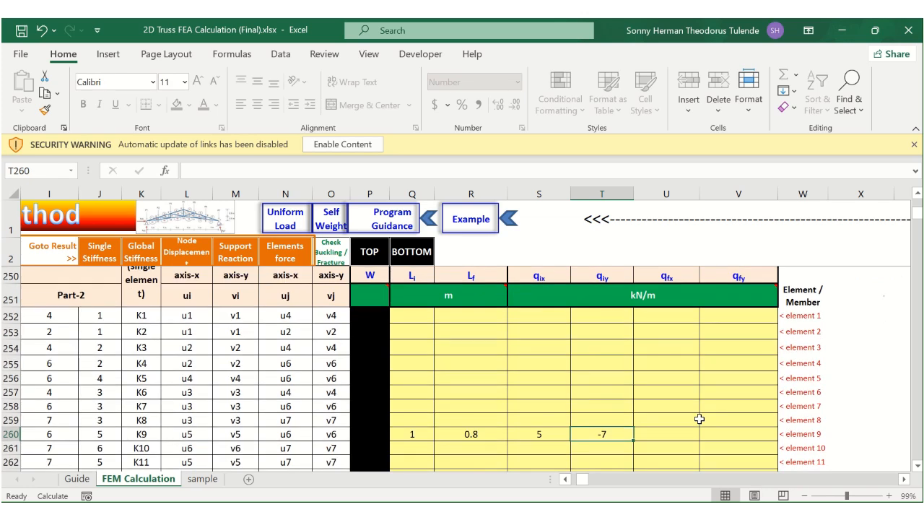
scroll(700, 419, up, 1)
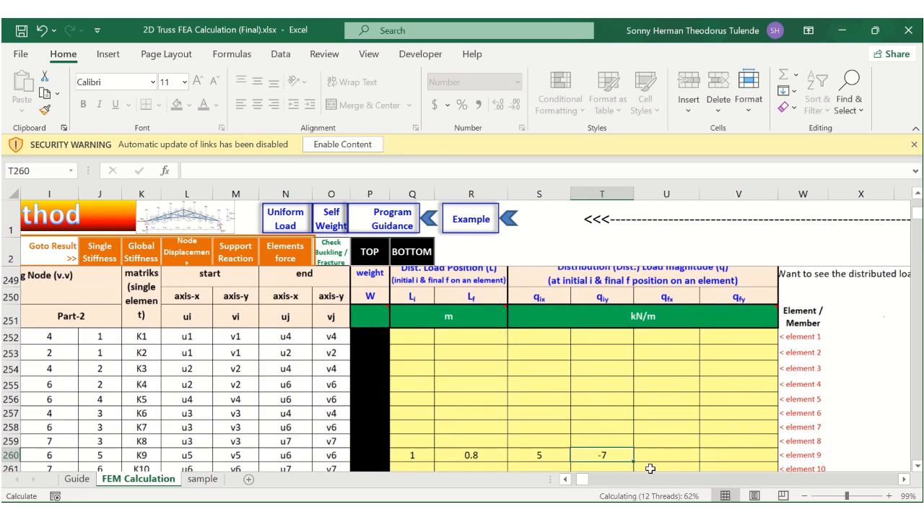
- Read element 9's final x distribution load in the sample diagram and enter it as qfx = -5 in U260 of FEM Calculation
click(654, 458)
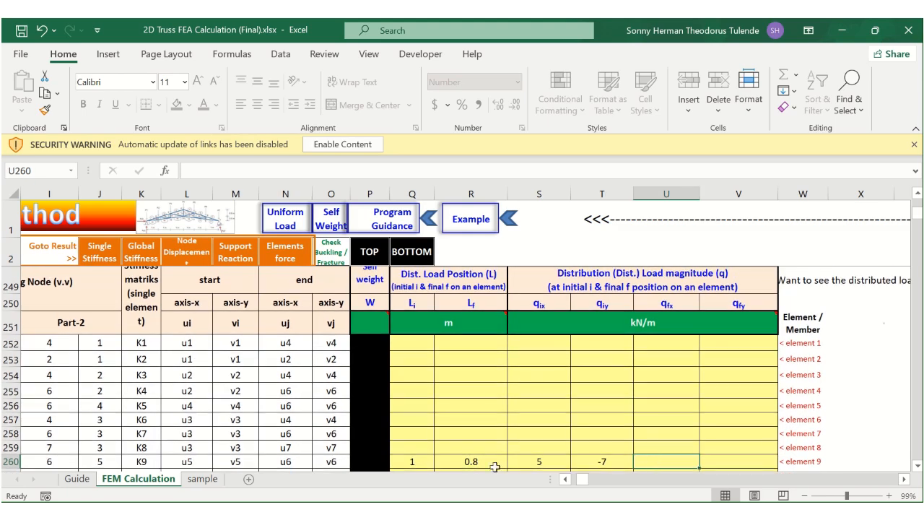
click(197, 479)
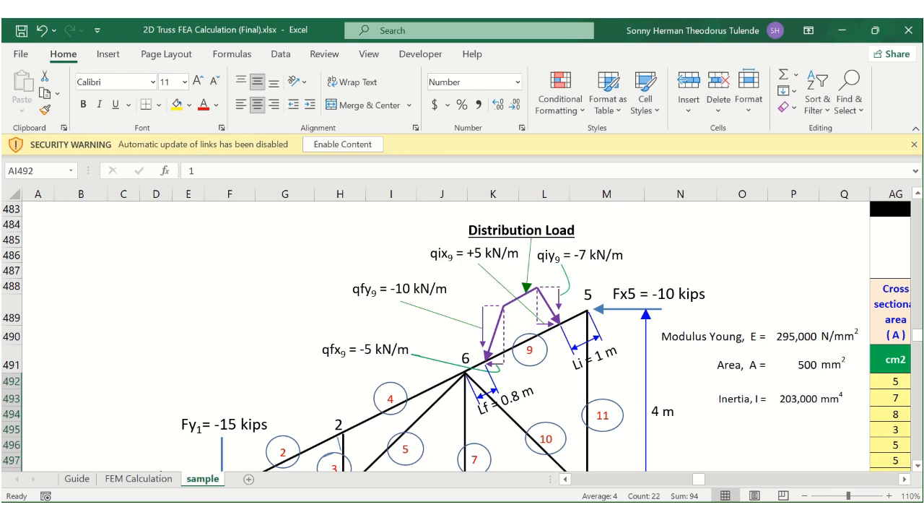
click(131, 480)
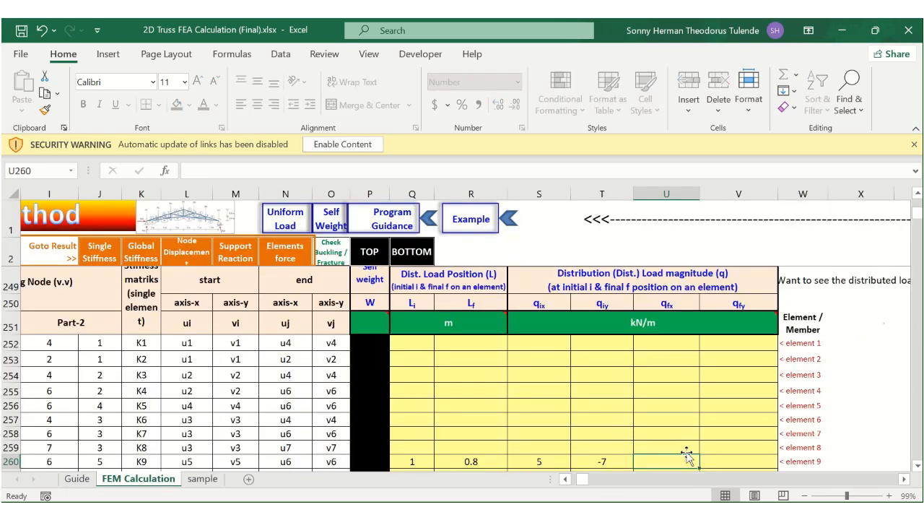
text(-5)
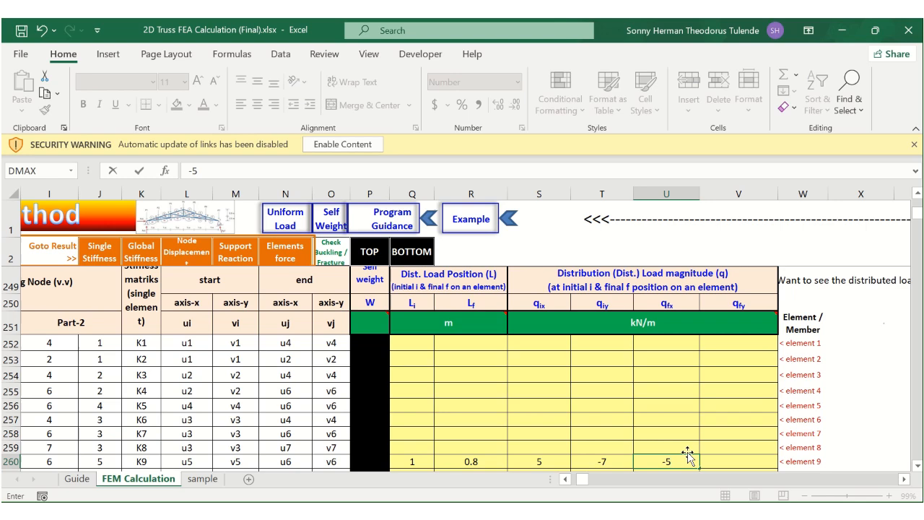
key(Tab)
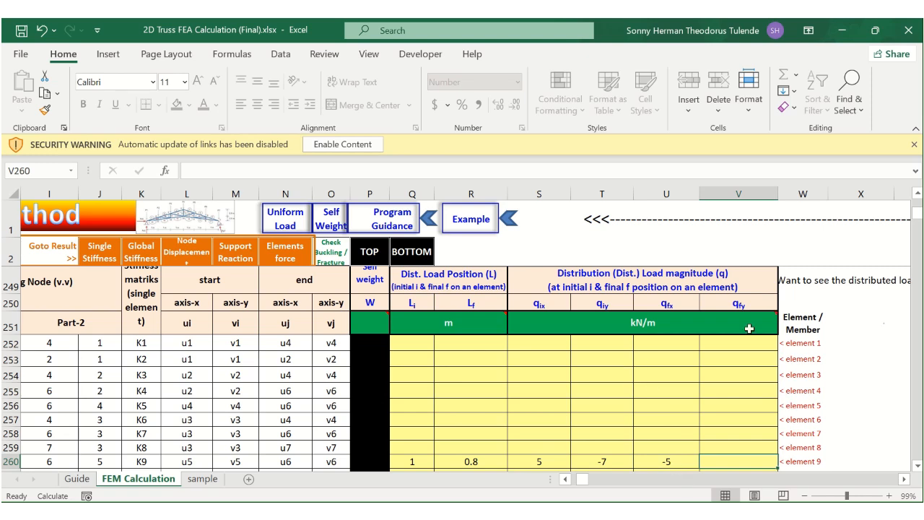
- Read element 9's final y distribution load in the sample diagram and enter it as qfy = -10 in V260 of FEM Calculation
click(200, 481)
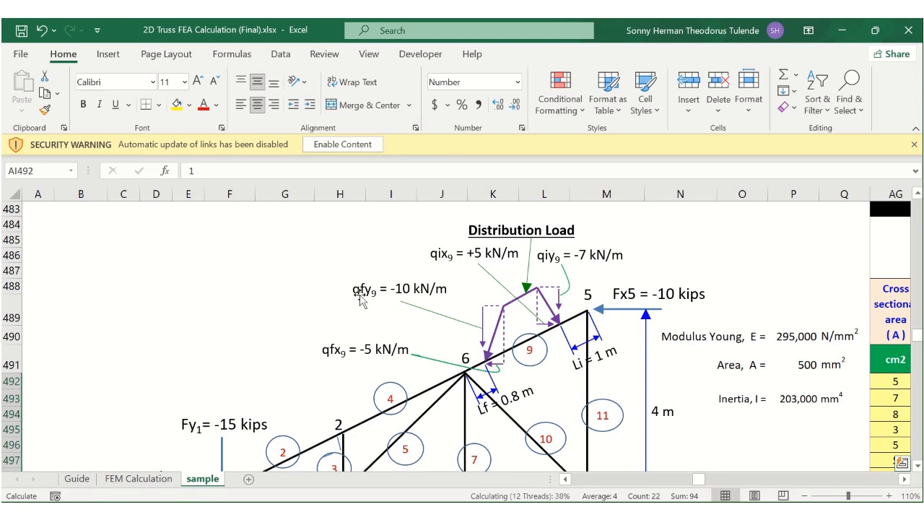
click(139, 479)
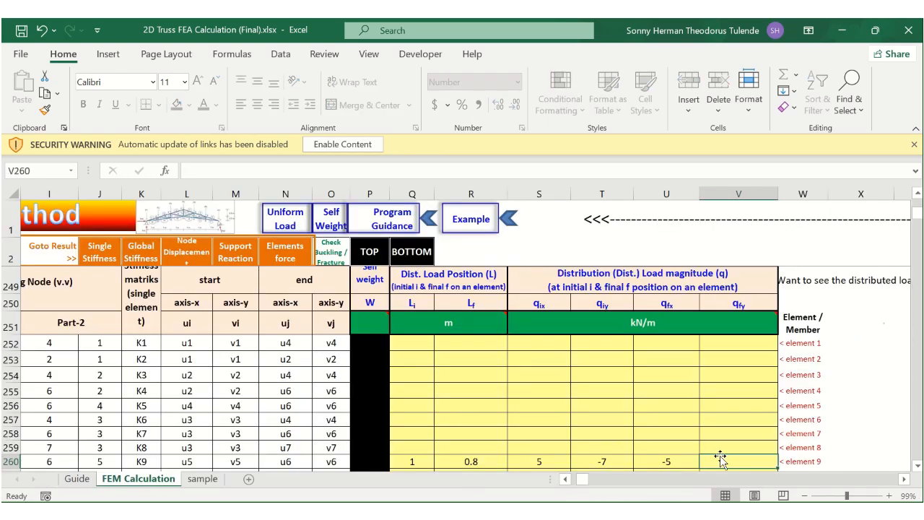
text(-10)
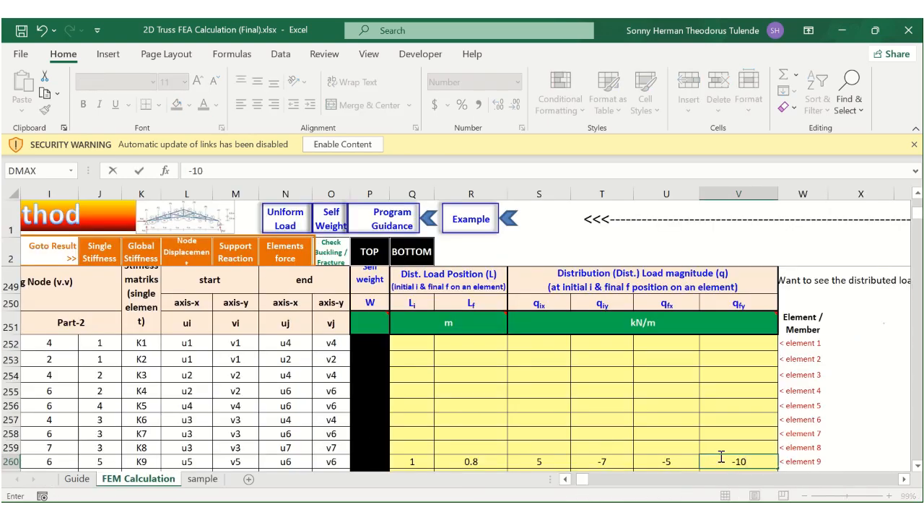
click(722, 458)
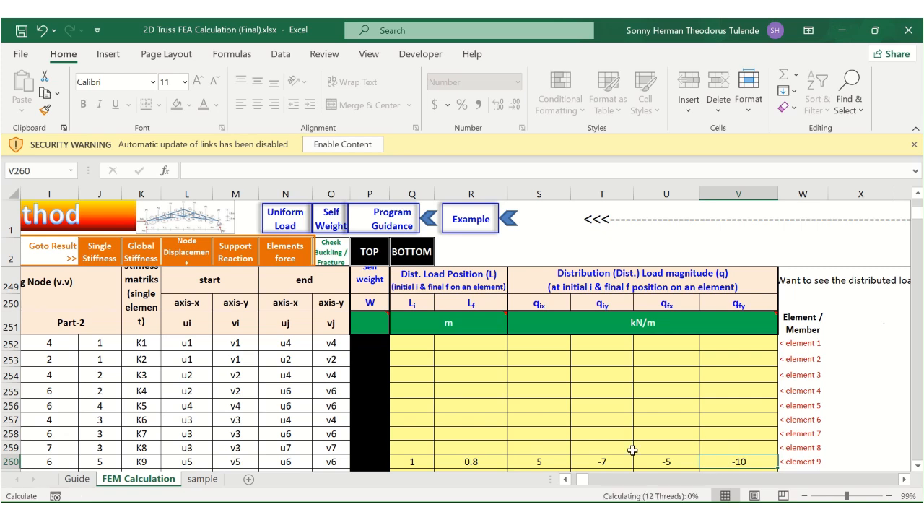
- Compare element 9's distribution load entries in FEM Calculation with the loads drawn in the sample truss diagram
scroll(634, 450, down, 2)
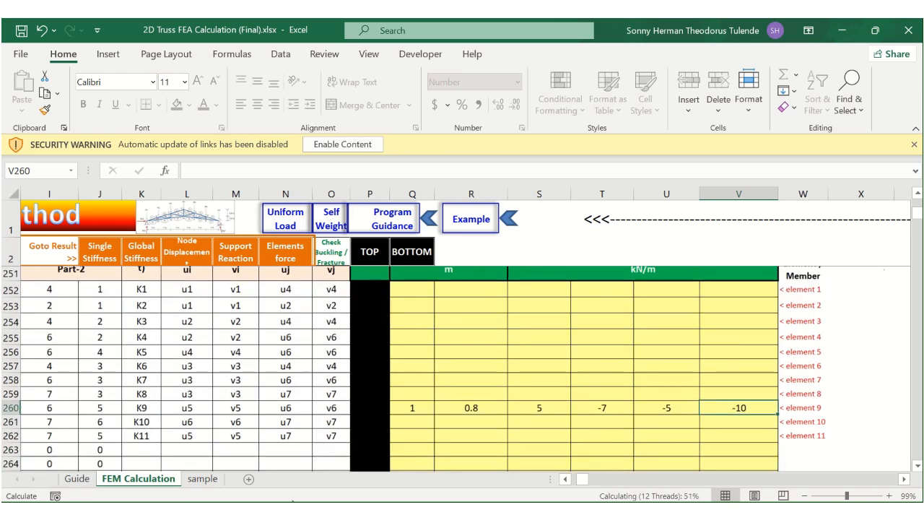
click(203, 479)
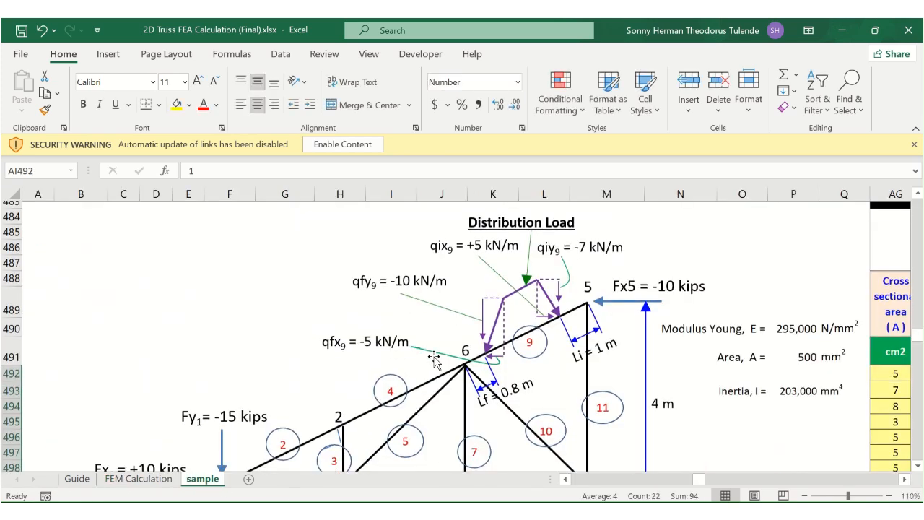
scroll(434, 361, down, 1)
scroll(434, 356, up, 1)
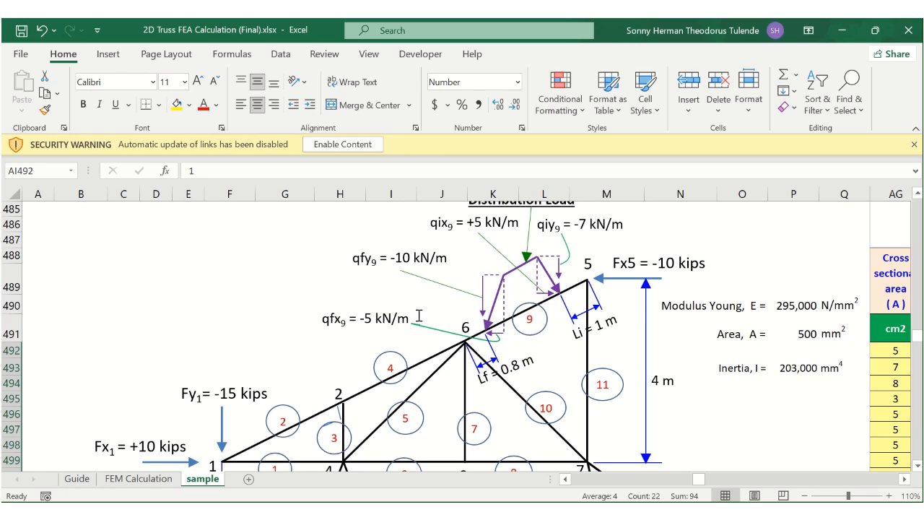
click(144, 478)
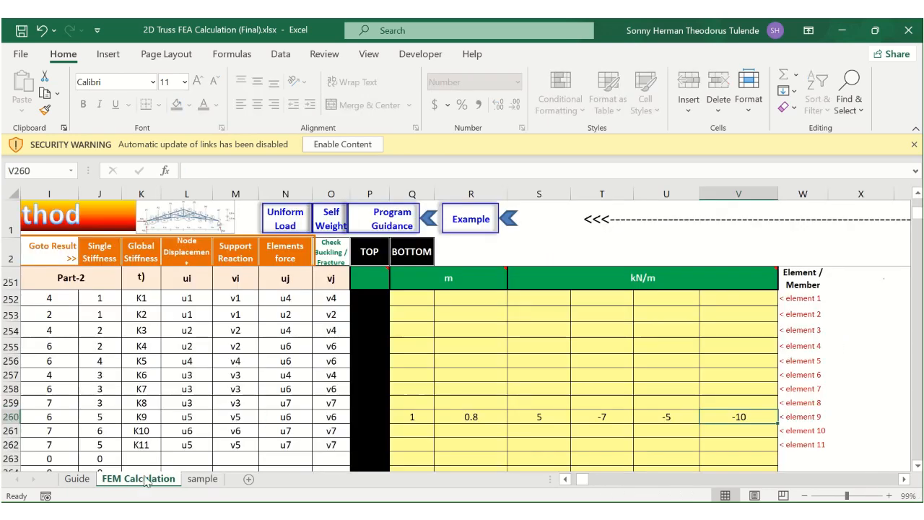
- Go to the node displacement results in FEM Calculation and examine the listed displacements
scroll(377, 344, up, 1)
scroll(377, 344, left, 5)
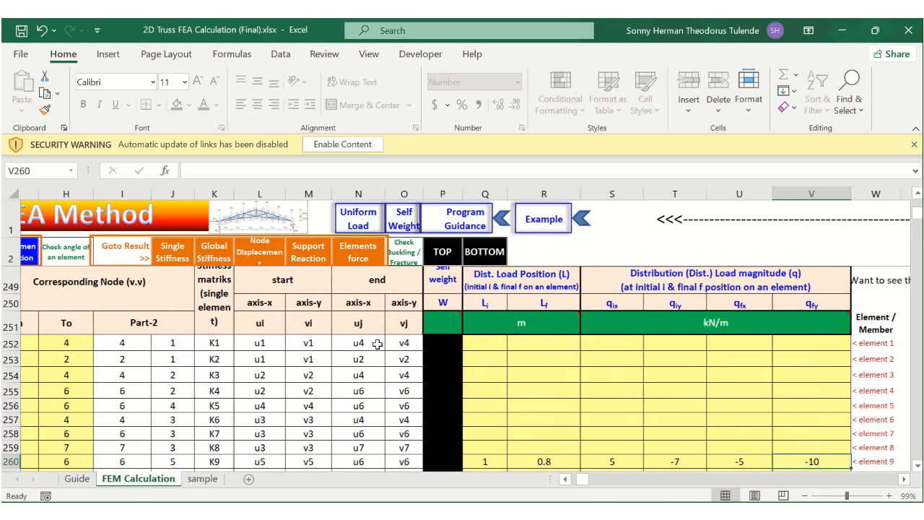
scroll(377, 345, down, 2)
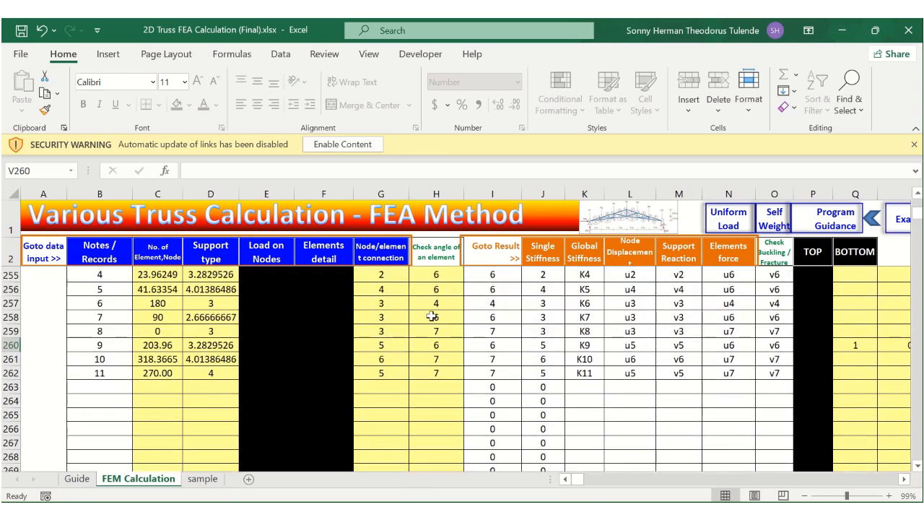
click(638, 257)
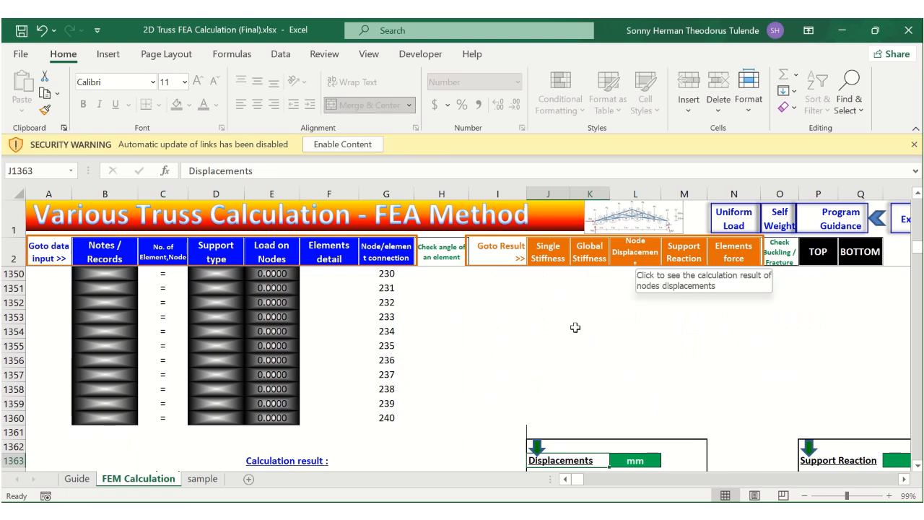
scroll(594, 388, down, 2)
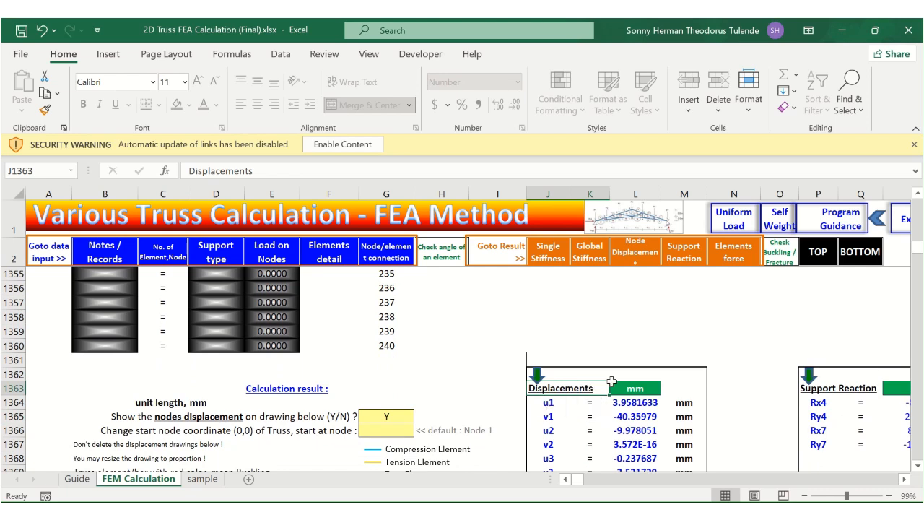
scroll(636, 405, down, 1)
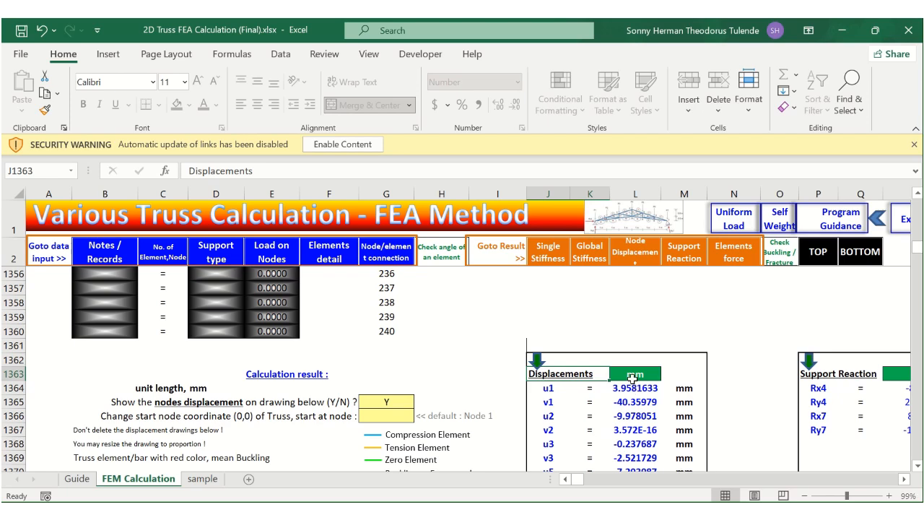
- Clear the Displacements result unit in L1363, switch it to cm and set it back to mm
click(631, 373)
scroll(631, 373, down, 1)
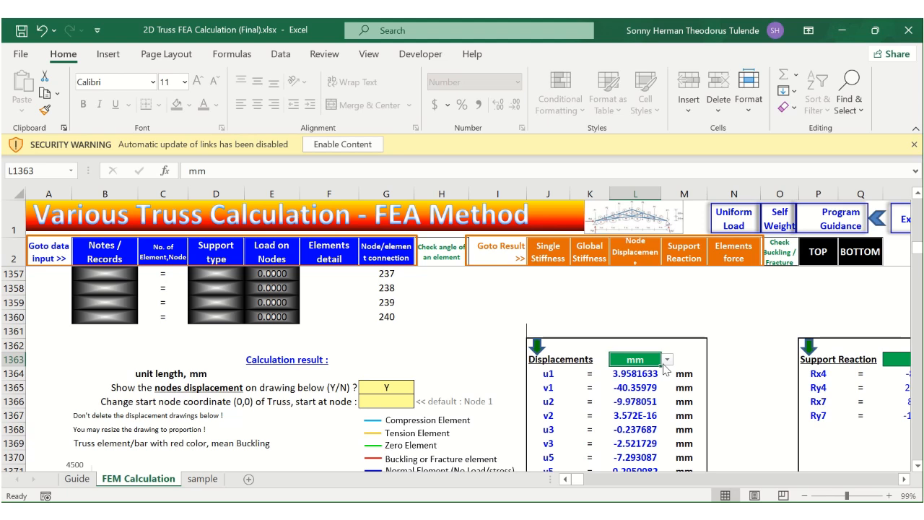
key(Delete)
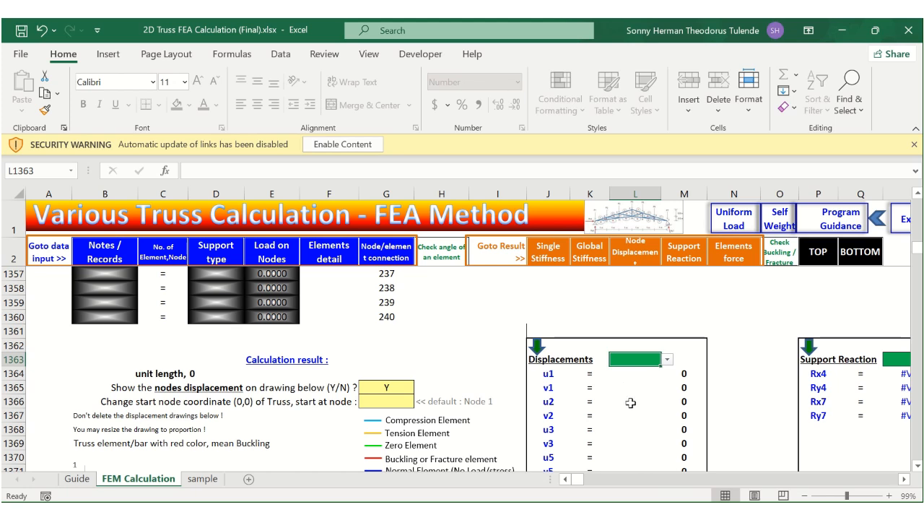
click(668, 360)
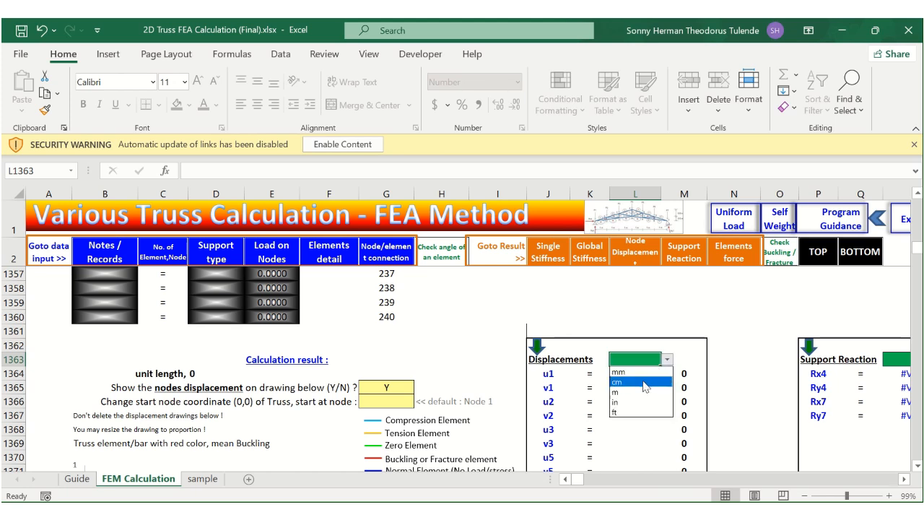
click(649, 383)
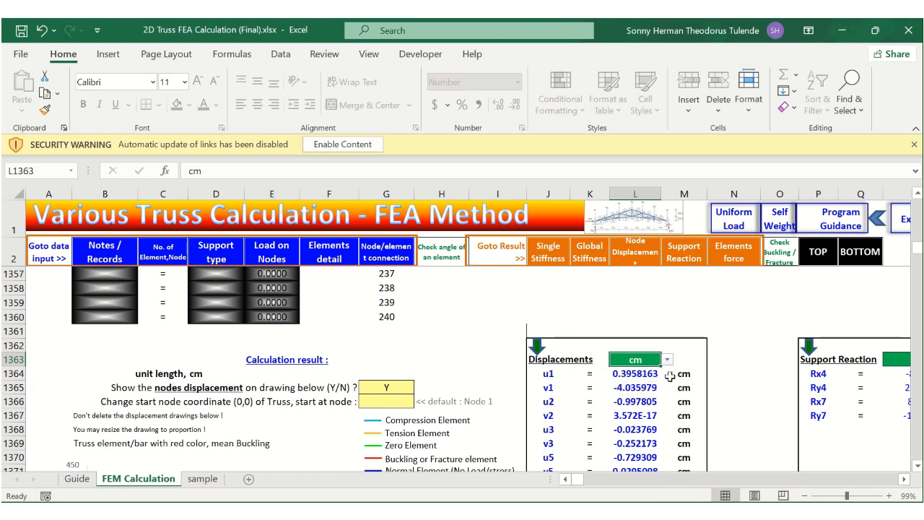
click(668, 360)
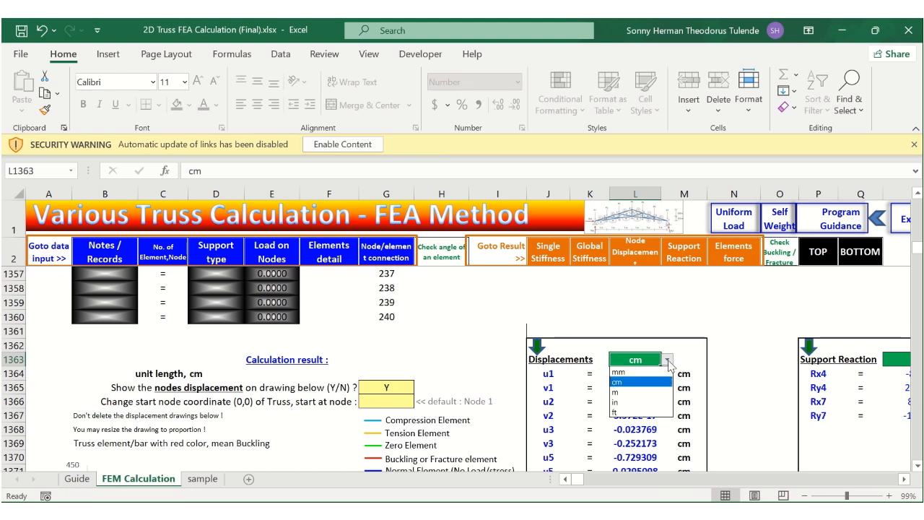
click(663, 379)
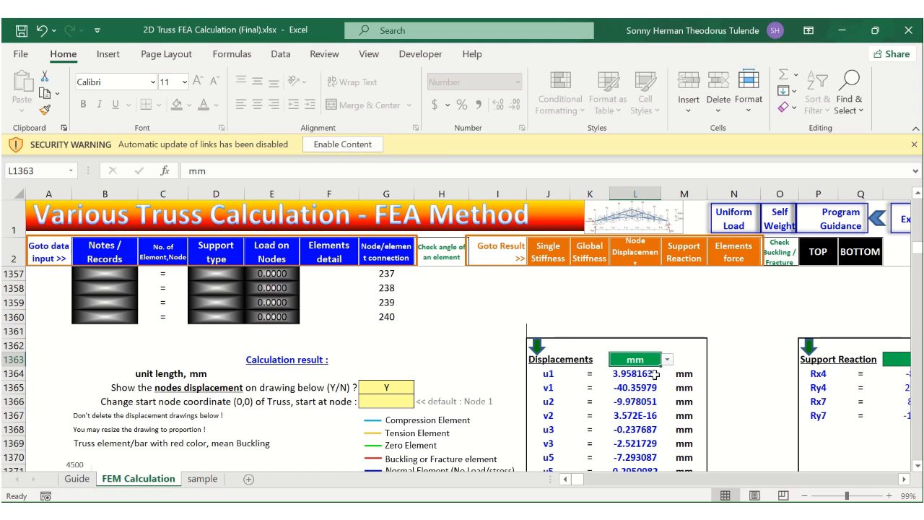
- Examine the Support Reaction results, their unit options and the Inclined Support Reaction results, and return to the top of the FEM Calculation sheet
scroll(654, 374, right, 5)
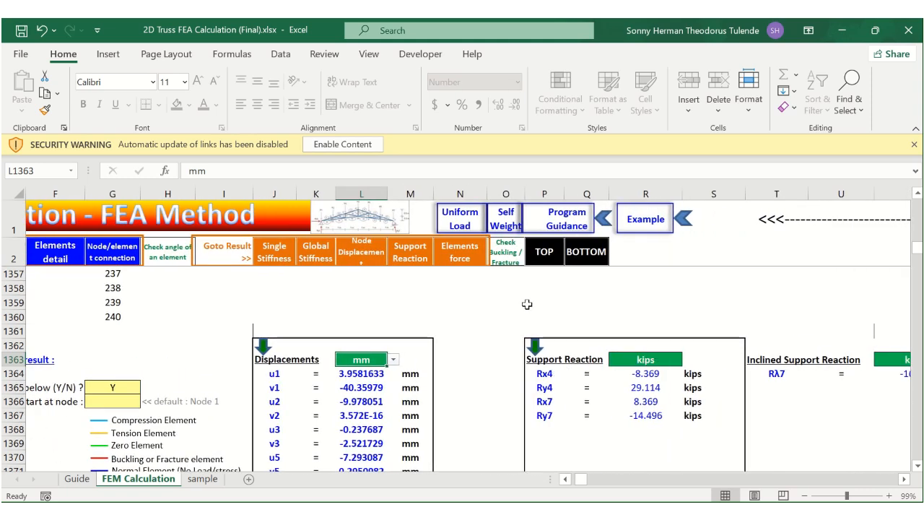
click(663, 364)
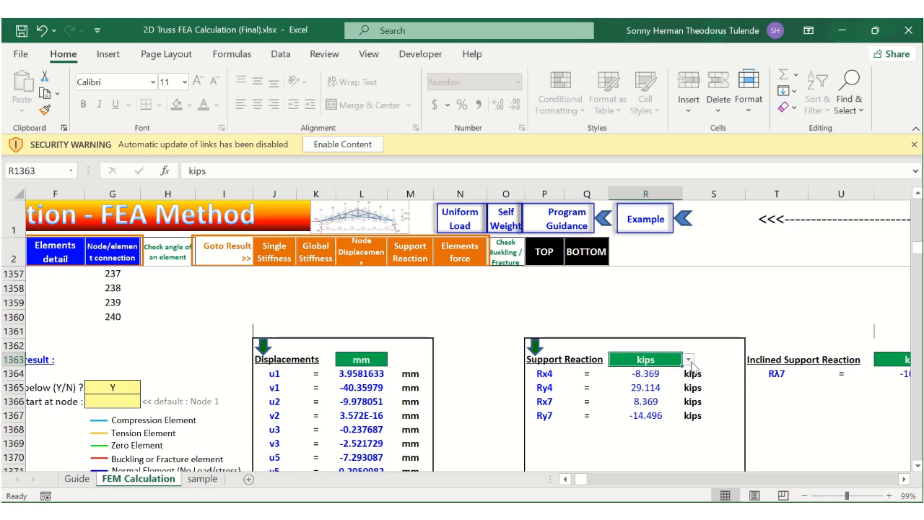
click(690, 361)
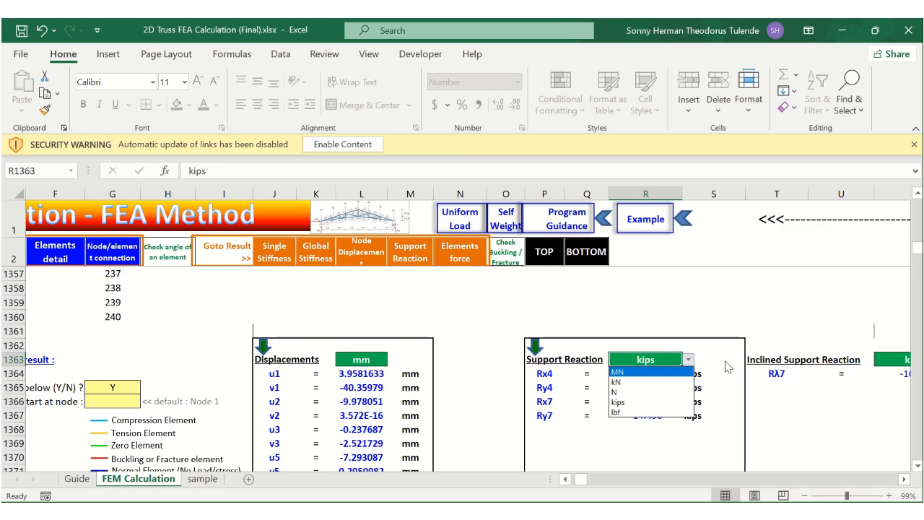
key(Escape)
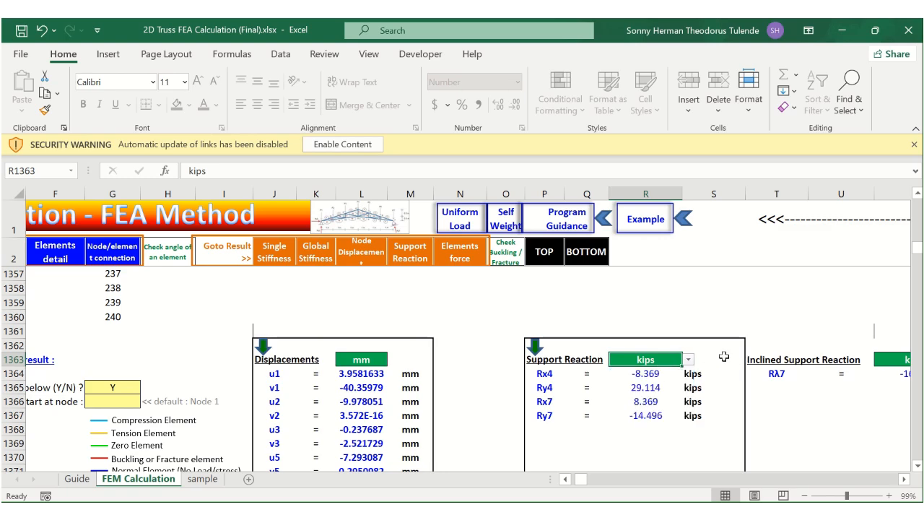
scroll(726, 363, right, 3)
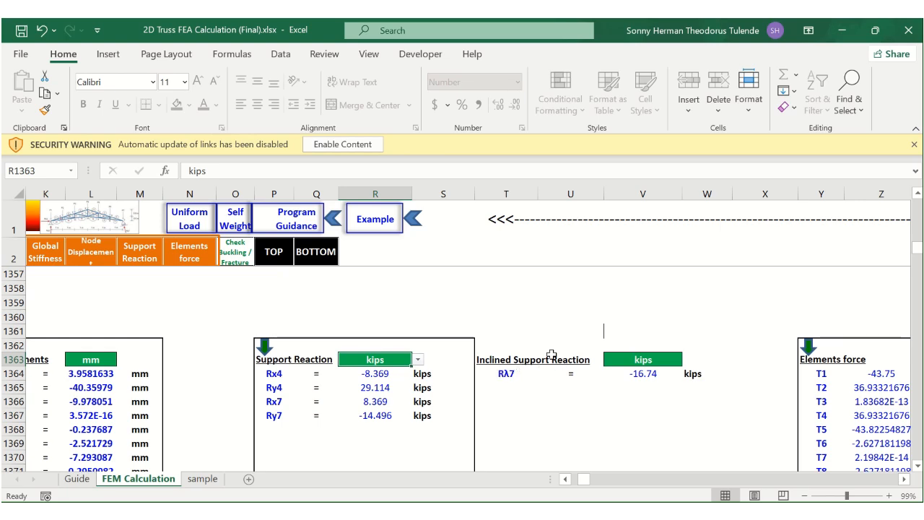
click(274, 254)
click(274, 254)
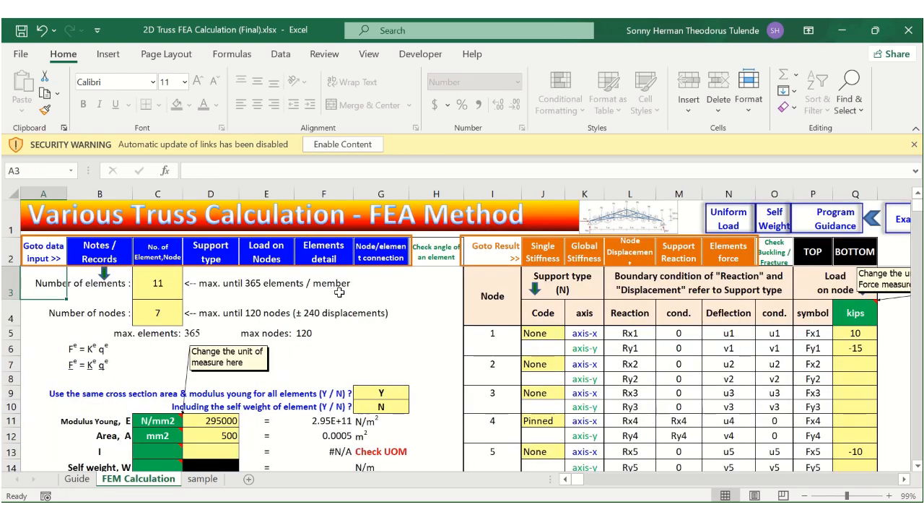
- Look over the support reactions drawn at nodes 4 and 7 in the sample truss diagram and return to FEM Calculation
click(203, 479)
scroll(477, 346, down, 2)
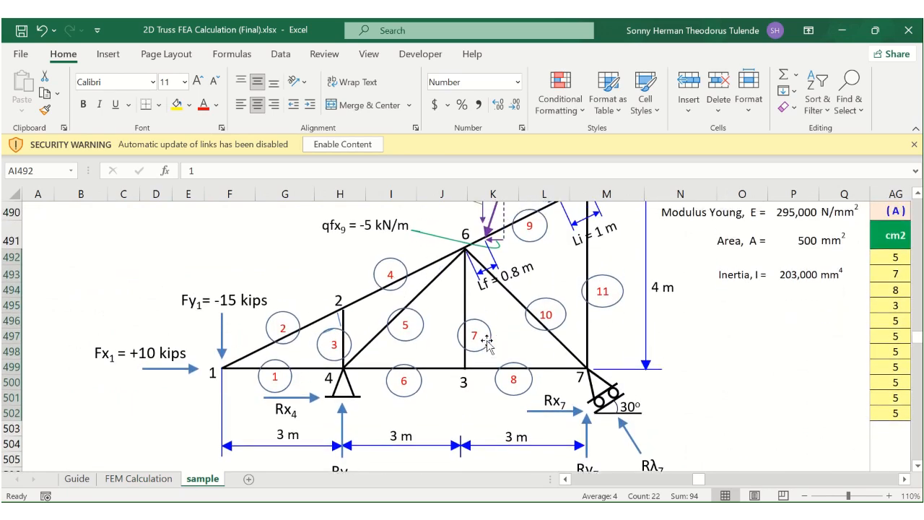
scroll(488, 343, down, 1)
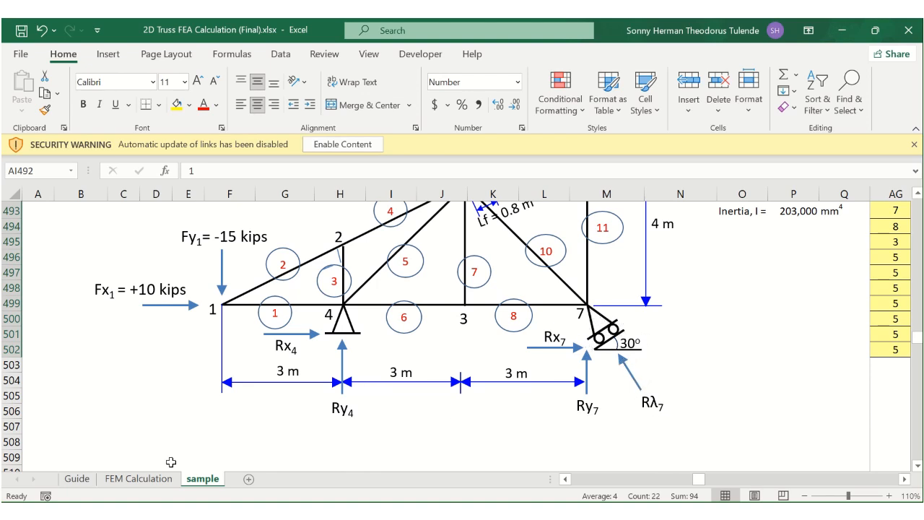
click(156, 479)
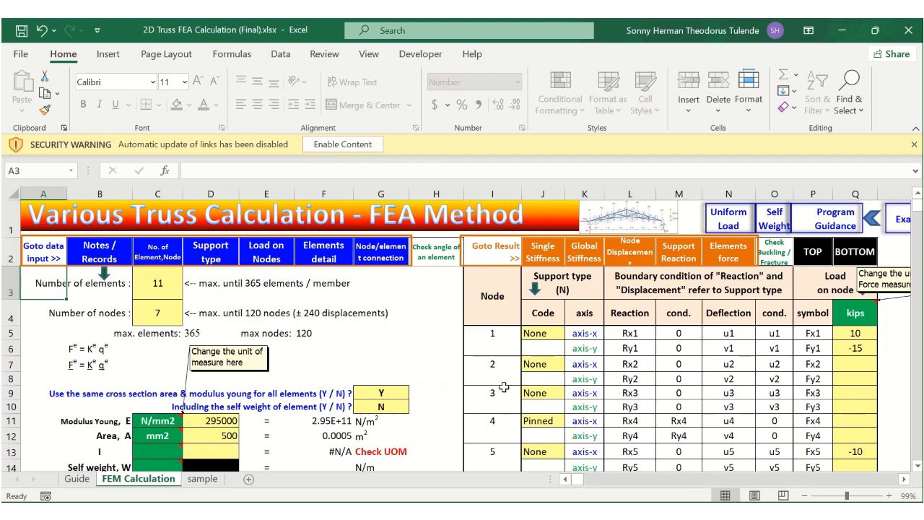
- Go to the node displacement results and compare the adjacent Support Reaction and Inclined Support Reaction results with the sample diagram
click(631, 252)
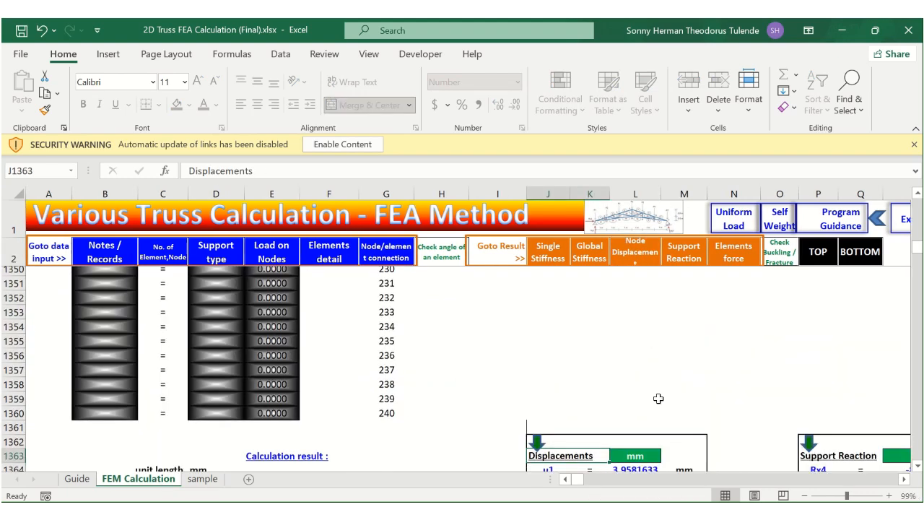
scroll(659, 399, down, 3)
scroll(658, 399, right, 6)
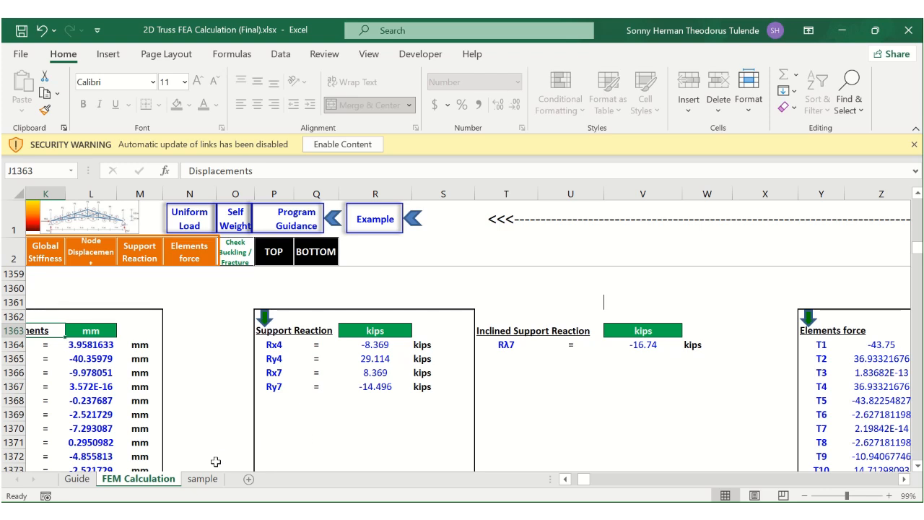
click(203, 480)
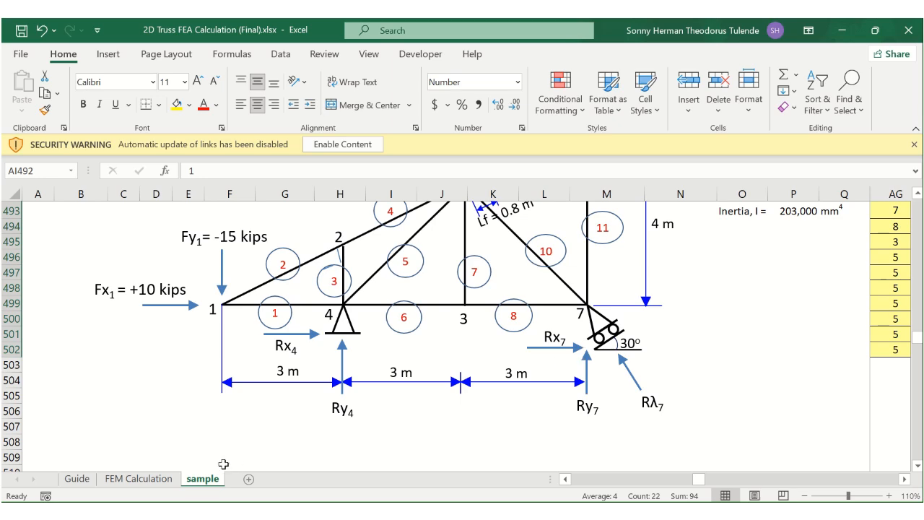
click(139, 479)
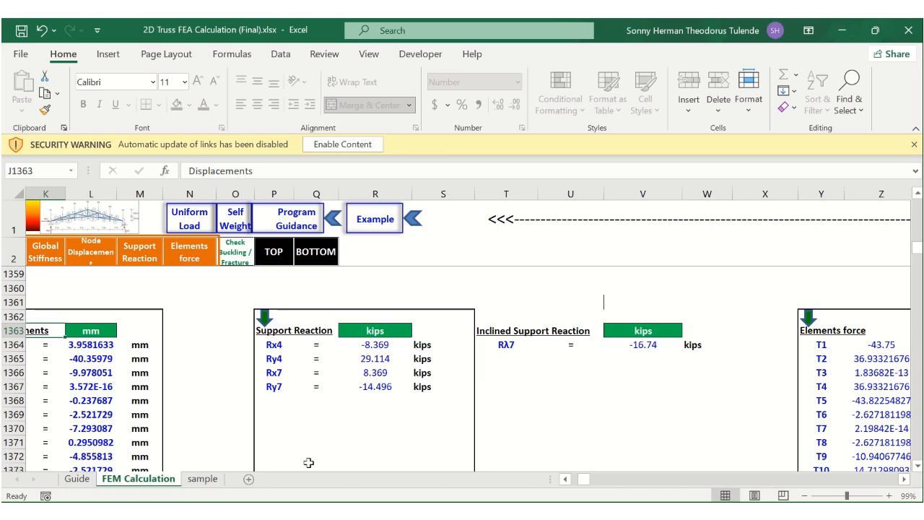
click(202, 481)
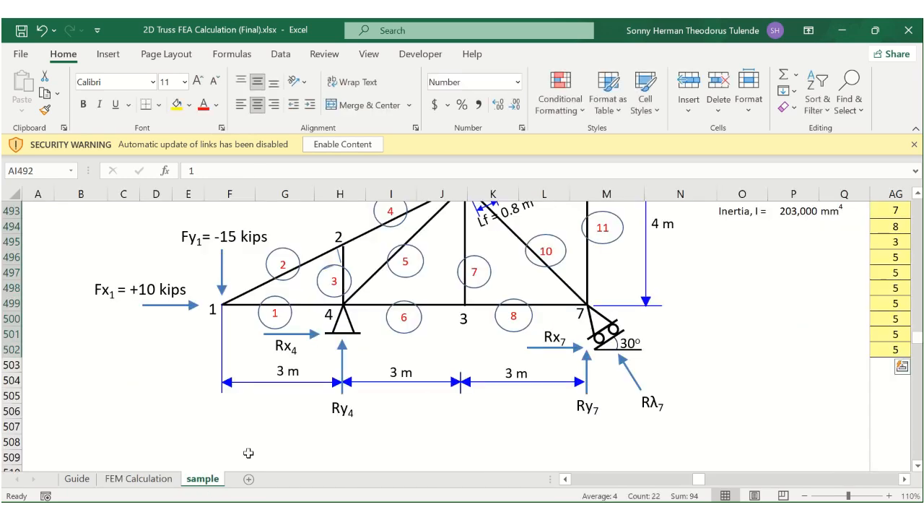
click(138, 479)
- Examine the Elements force results and the neighbouring lateral buckling or fracture check table in FEM Calculation
scroll(513, 358, right, 5)
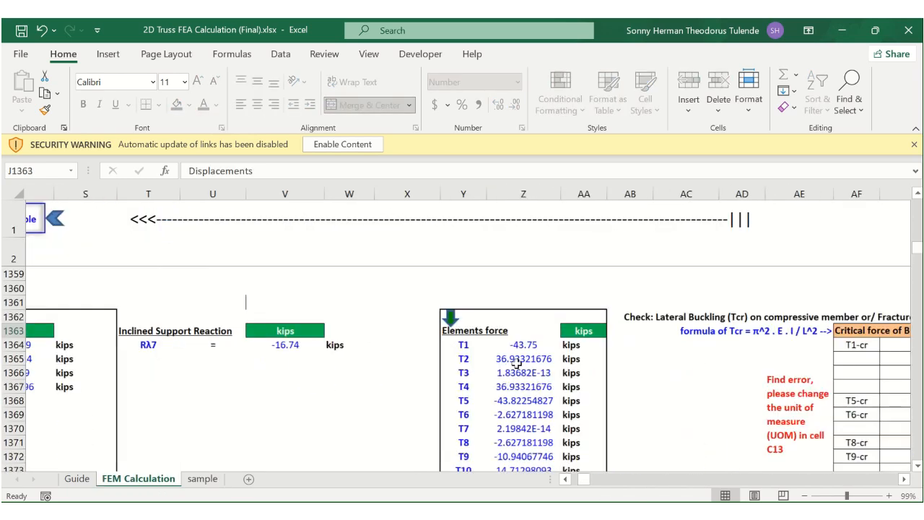
scroll(516, 363, right, 1)
scroll(516, 363, down, 1)
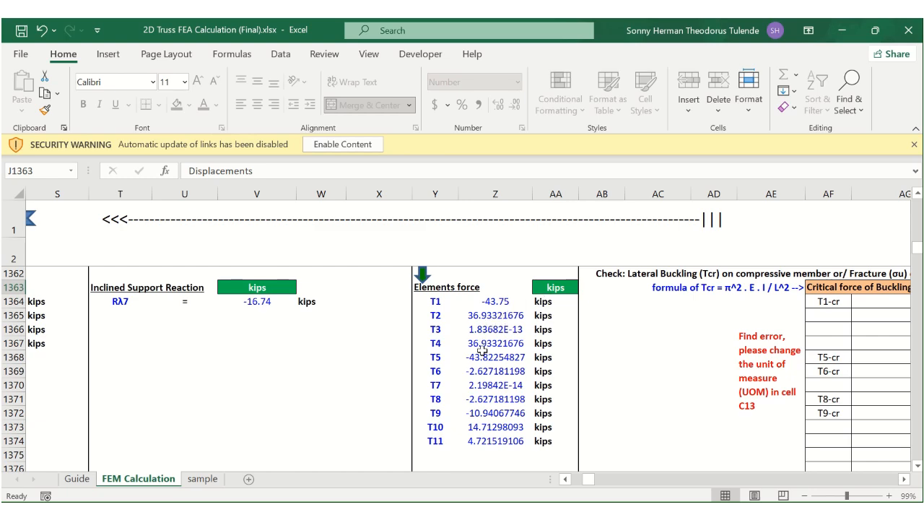
scroll(470, 394, left, 5)
scroll(470, 394, right, 8)
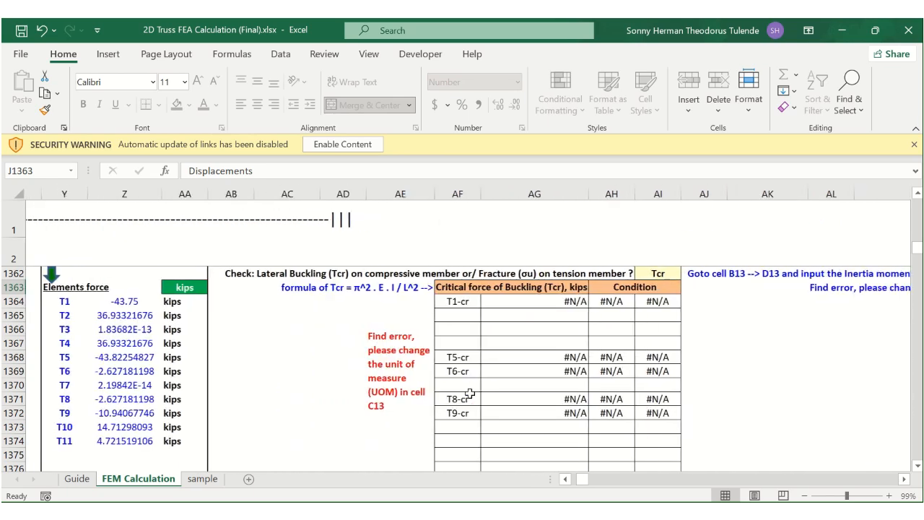
- Clear the buckling or fracture check selection in AI1362 and return to the Calculation result area beside the Displacements results
scroll(470, 393, right, 2)
click(652, 274)
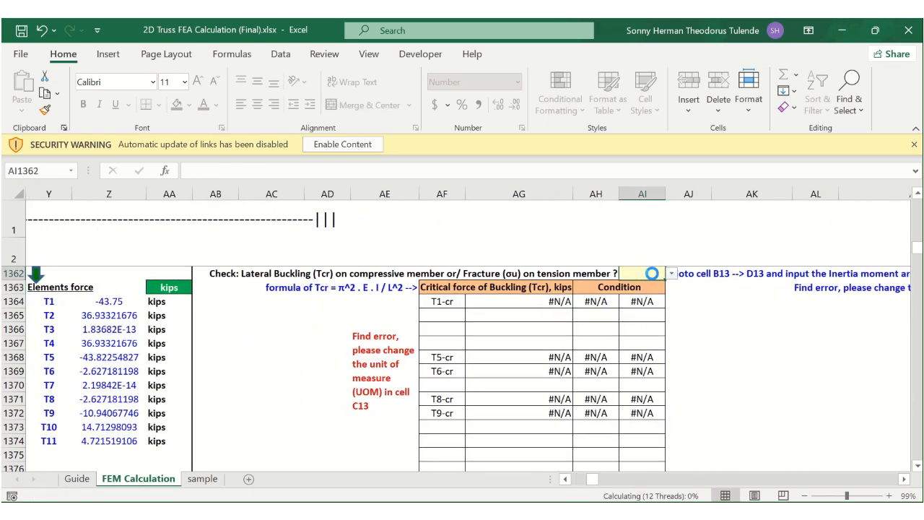
key(Left)
key(Left)
key(Left)
key(Left)
key(Left)
key(Left)
key(Left)
key(Left)
key(Left)
key(Left)
key(Left)
key(Left)
key(Left)
key(Left)
key(Left)
key(Left)
key(Left)
key(Left)
key(Left)
key(Left)
key(Up)
key(Up)
key(Up)
key(Up)
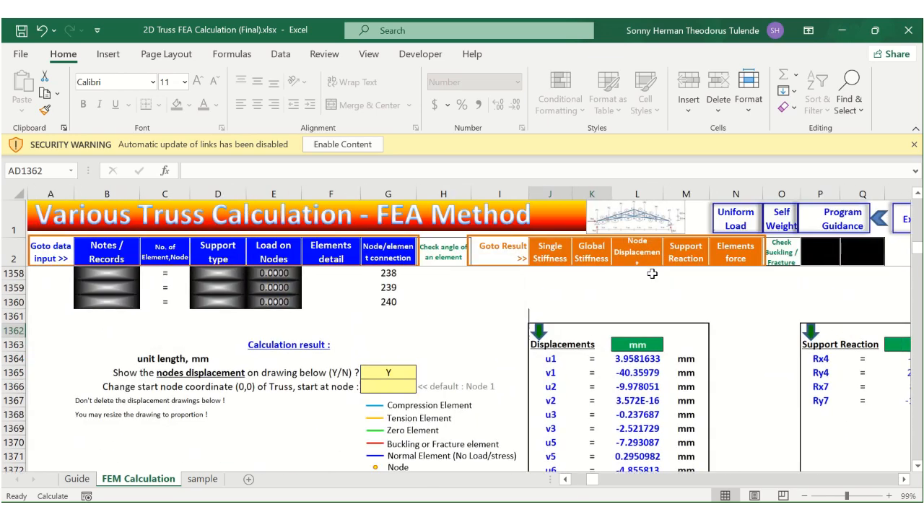
- Examine the nodes displacement display option and the start node setting under Calculation result, next to the Displacements list
scroll(652, 274, down, 1)
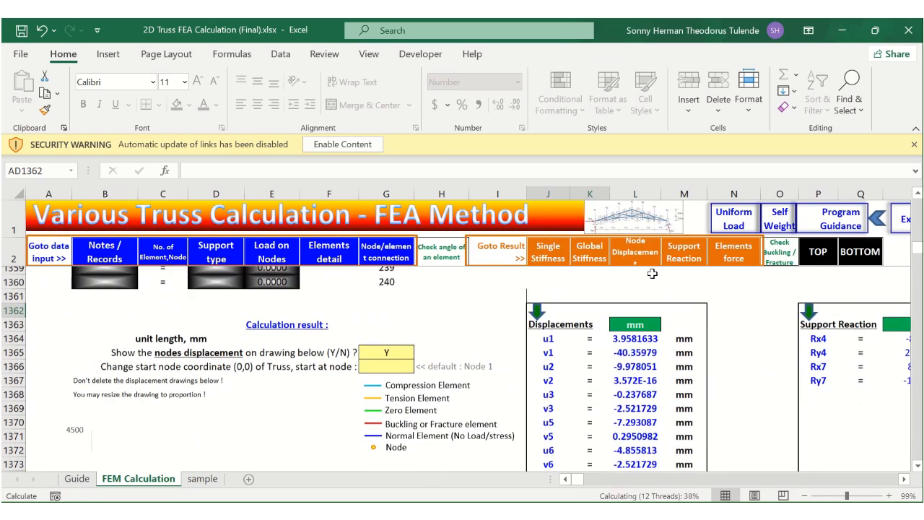
click(403, 326)
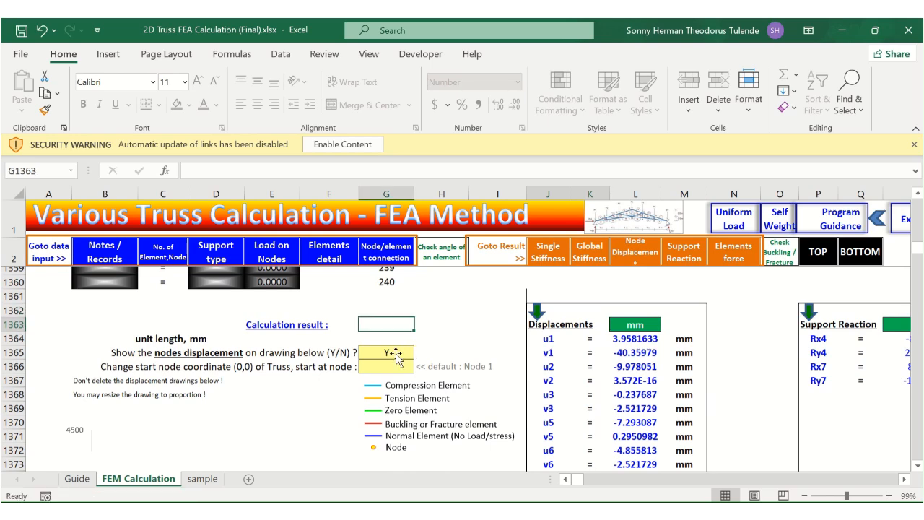
key(Right)
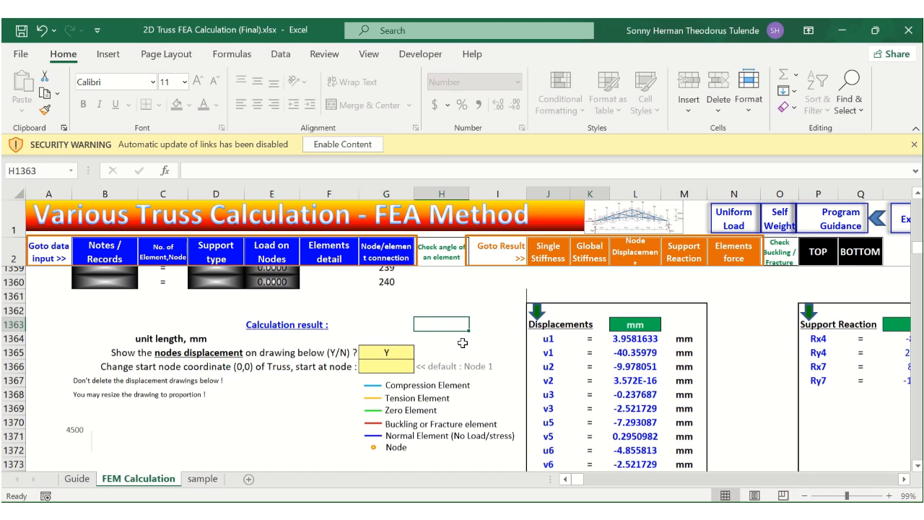
key(Left)
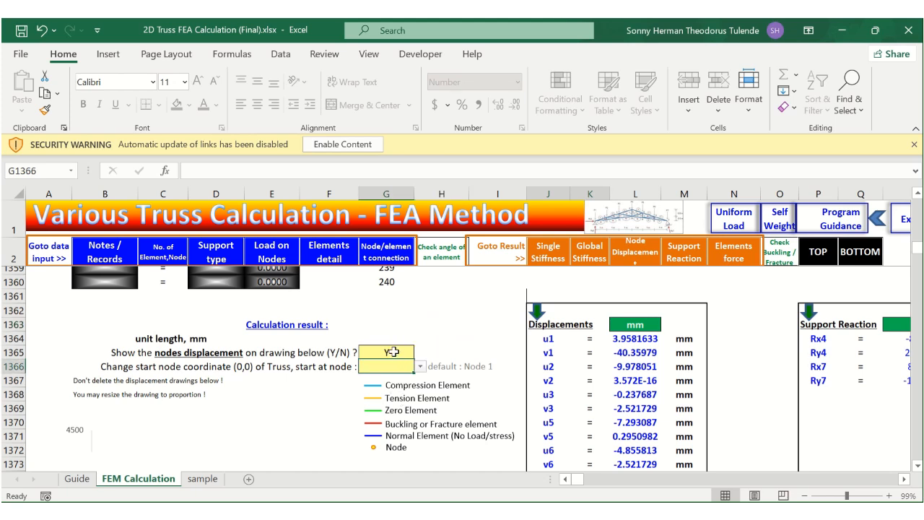
scroll(580, 282, up, 14)
scroll(581, 282, down, 2)
click(563, 301)
scroll(565, 300, down, 5)
scroll(565, 299, down, 8)
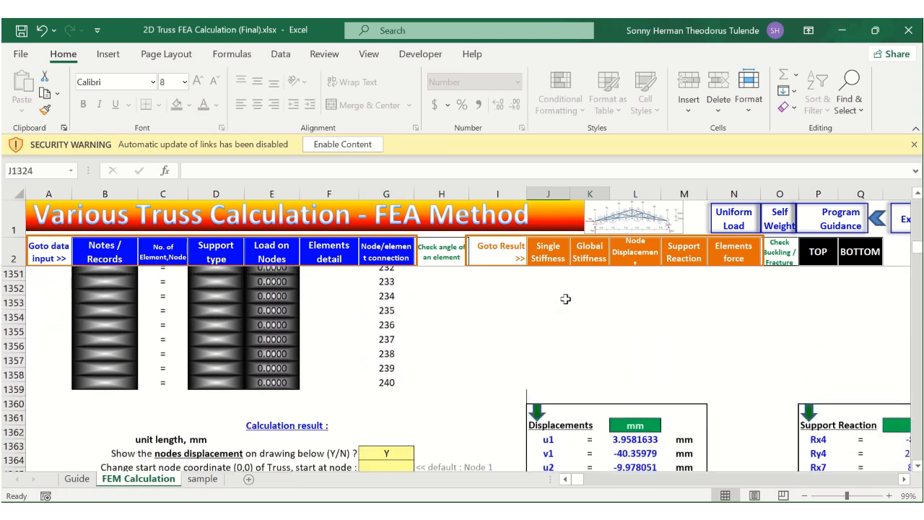
scroll(614, 372, up, 1)
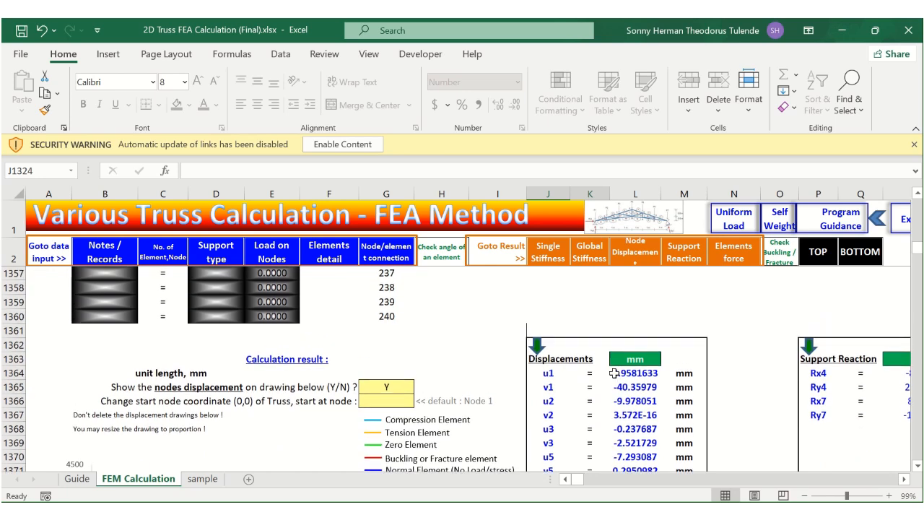
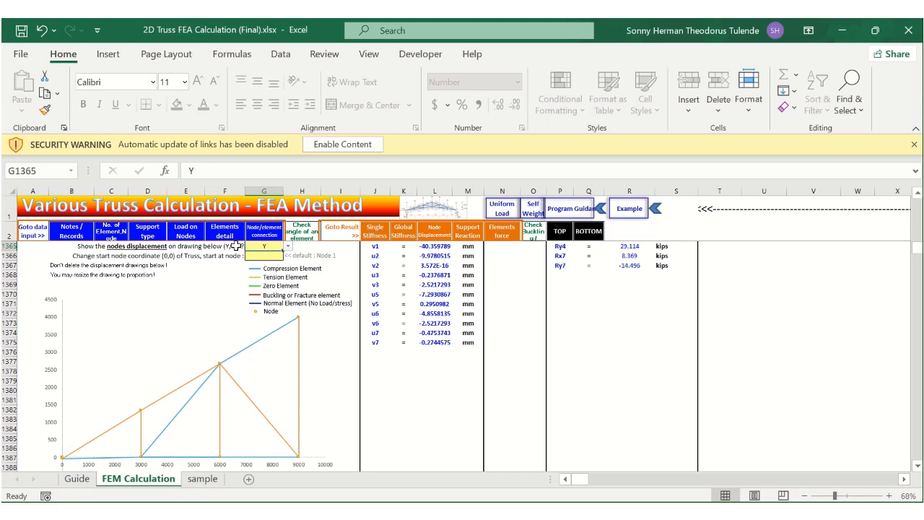
- Inspect the displaced truss drawing up close at node 1 and read the displaced point's coordinates
scroll(267, 255, up, 3)
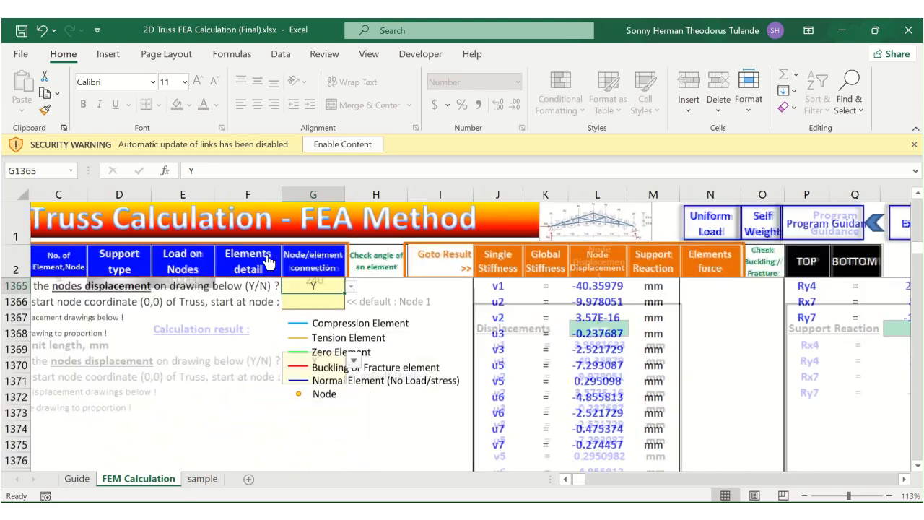
scroll(267, 255, left, 3)
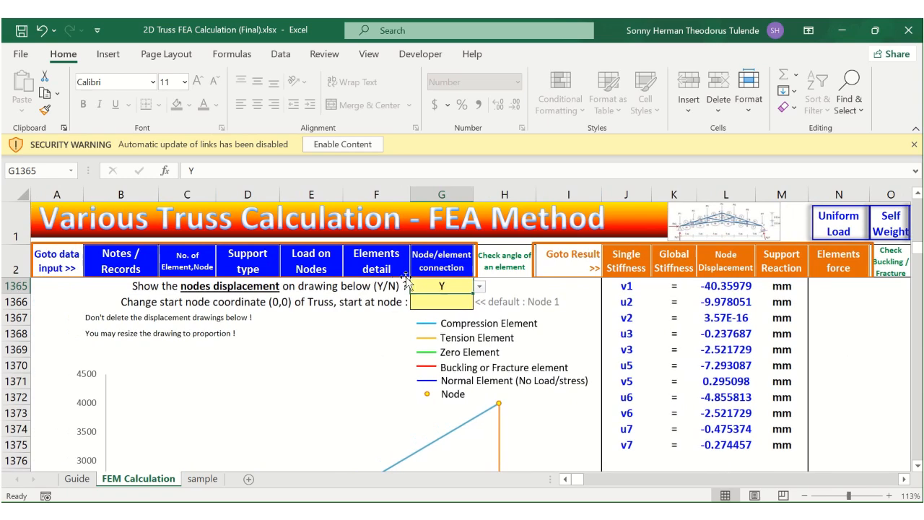
scroll(423, 423, down, 3)
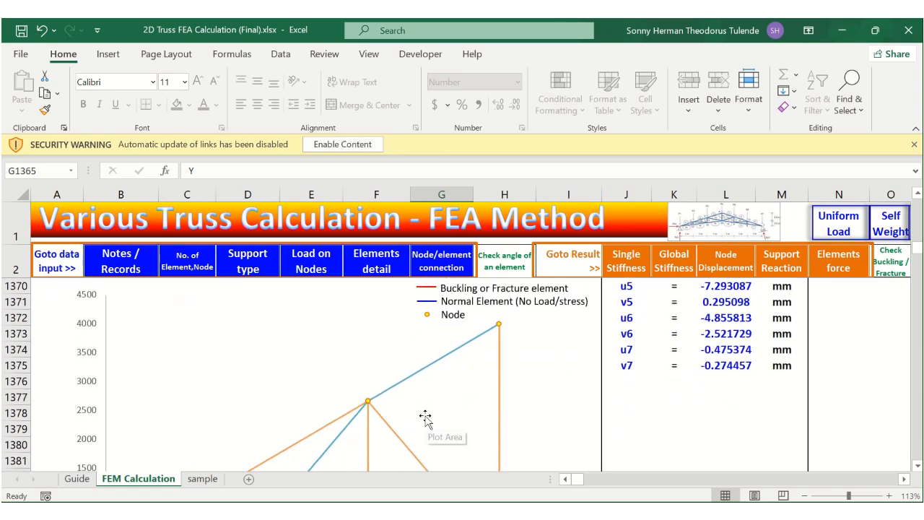
scroll(425, 419, down, 2)
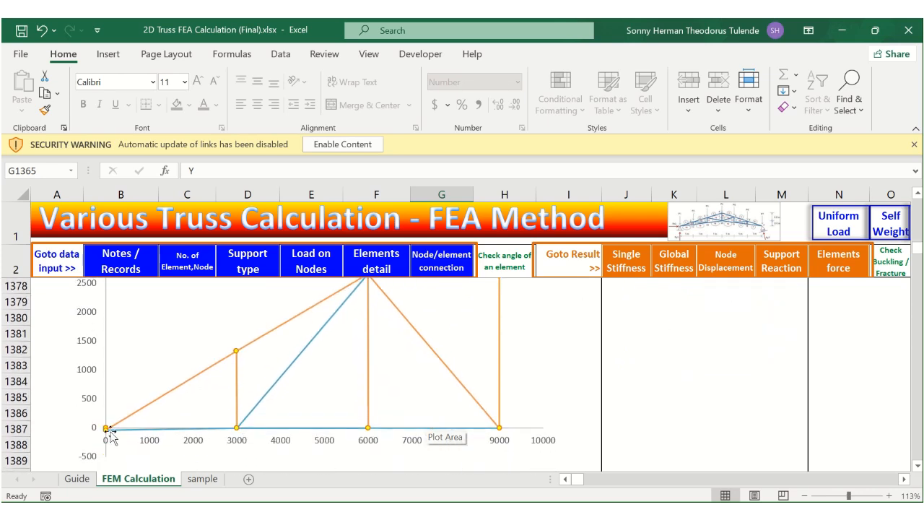
ctrl+scroll(58, 455, up, 4)
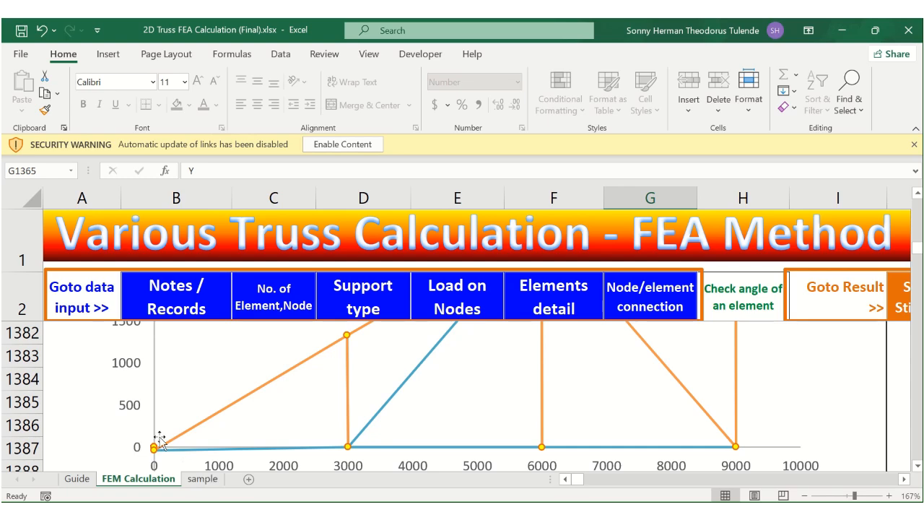
mouse_move(165, 452)
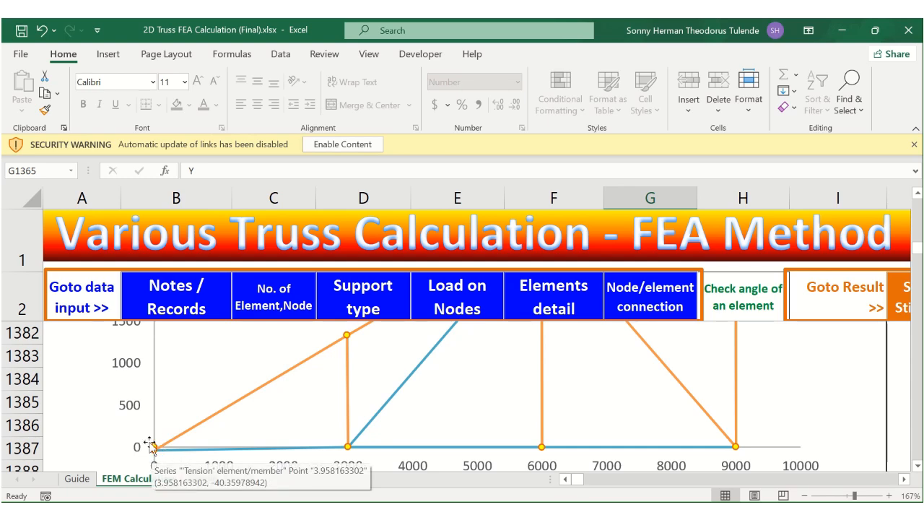
ctrl+scroll(161, 453, up, 3)
ctrl+scroll(160, 453, up, 1)
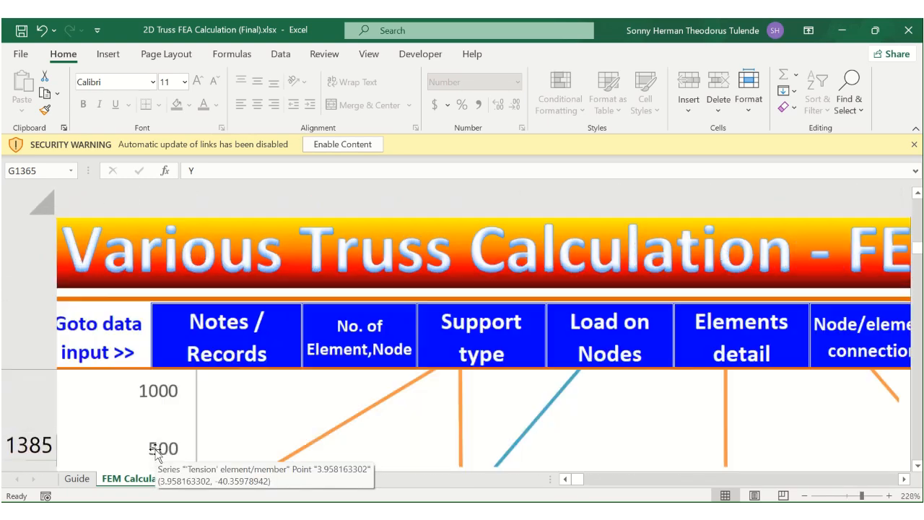
scroll(197, 433, down, 1)
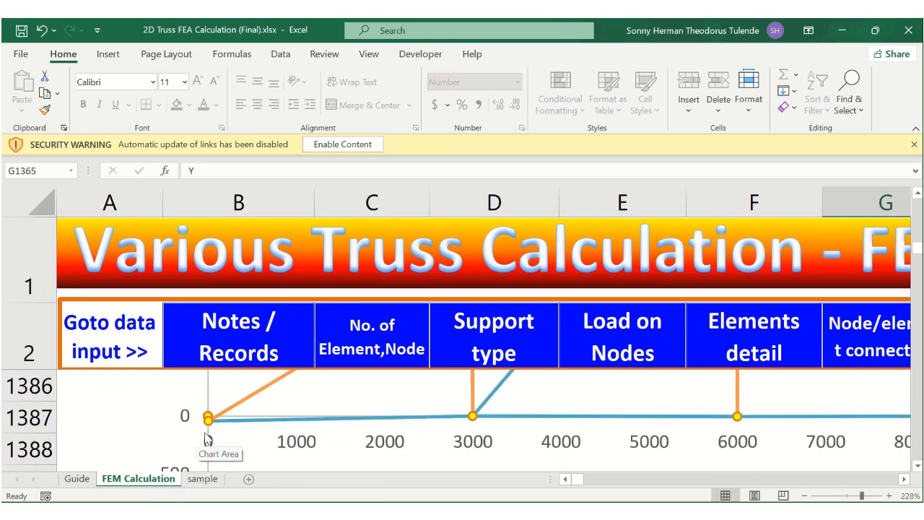
mouse_move(212, 417)
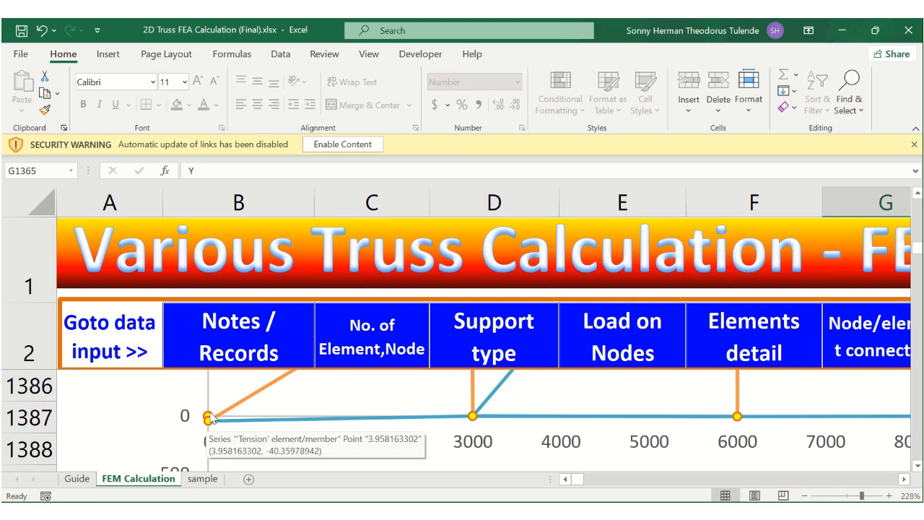
- Examine the whole displaced truss drawing with its element legend alongside the Displacements and Support Reaction results
ctrl+scroll(253, 425, down, 6)
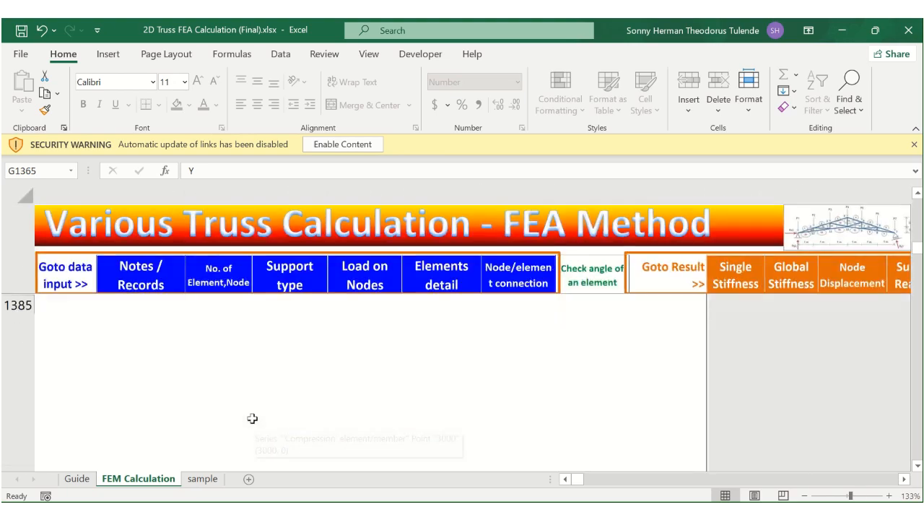
scroll(252, 419, up, 2)
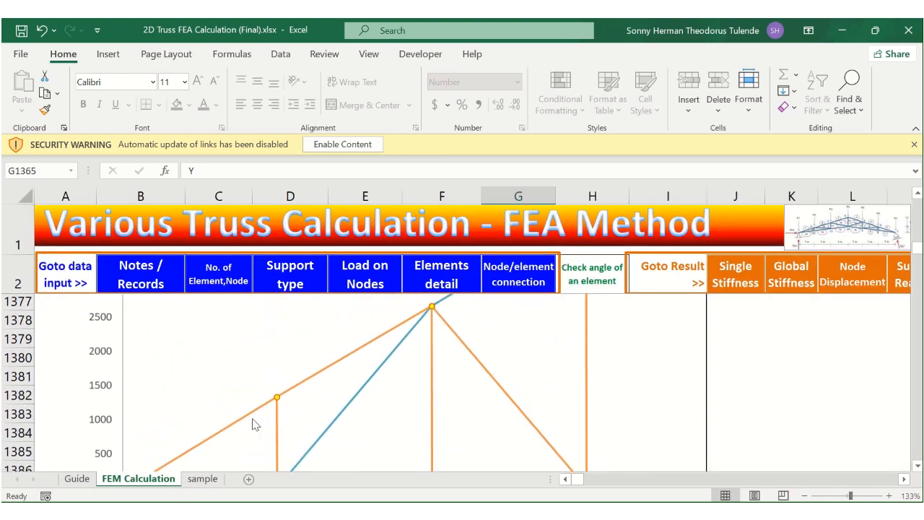
ctrl+scroll(252, 423, down, 4)
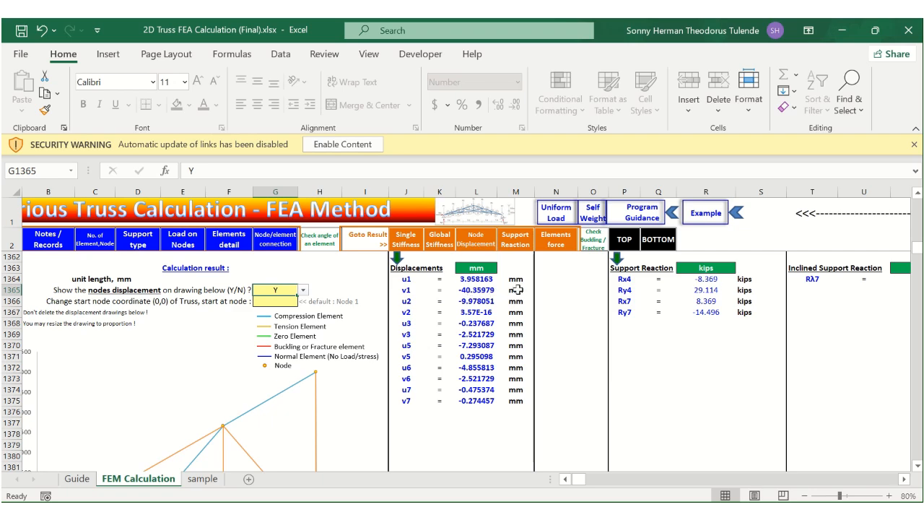
scroll(396, 332, down, 4)
scroll(396, 332, left, 1)
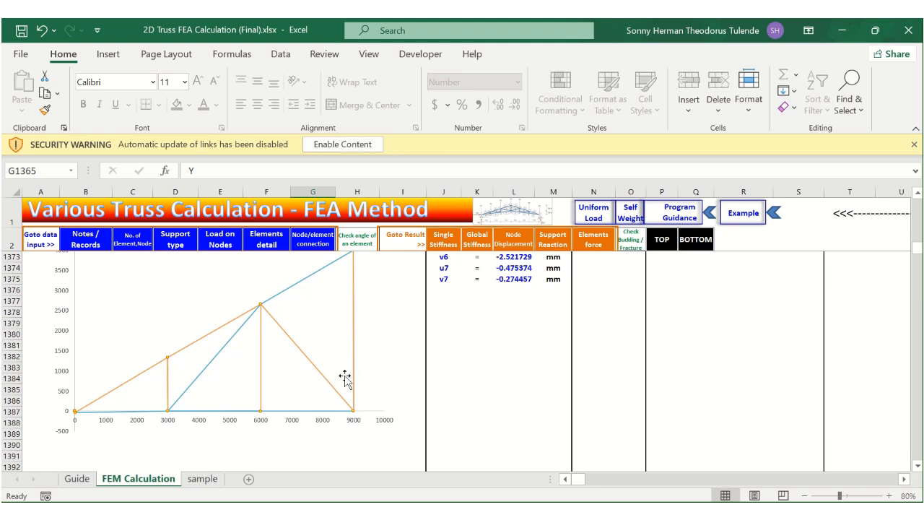
scroll(345, 378, up, 1)
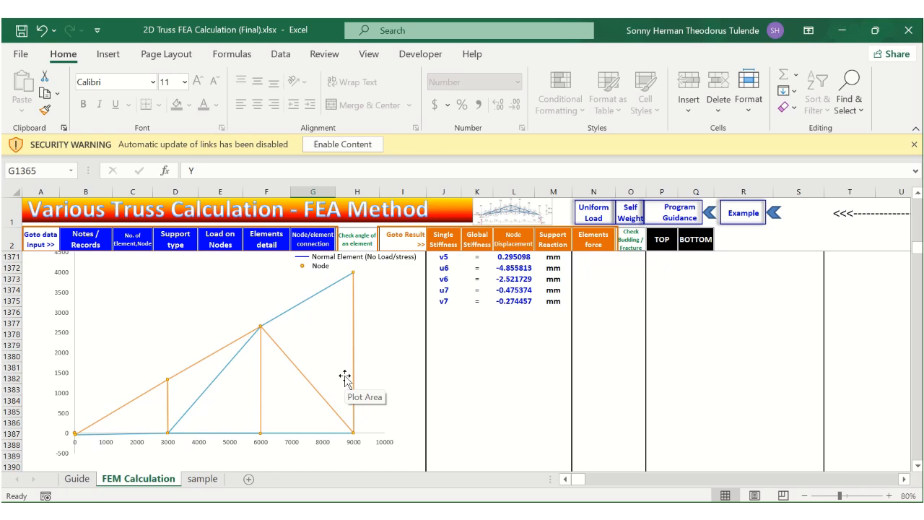
scroll(344, 378, up, 1)
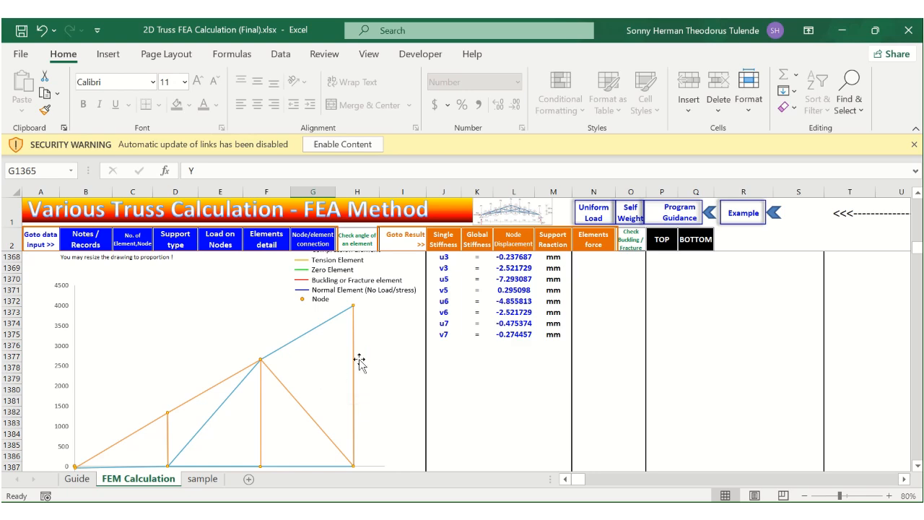
- Recheck the displaced truss drawing and its start, then consult the nodal loads Fx1, Fy1 and Fx5 on the sample sheet's truss diagram
scroll(359, 363, up, 3)
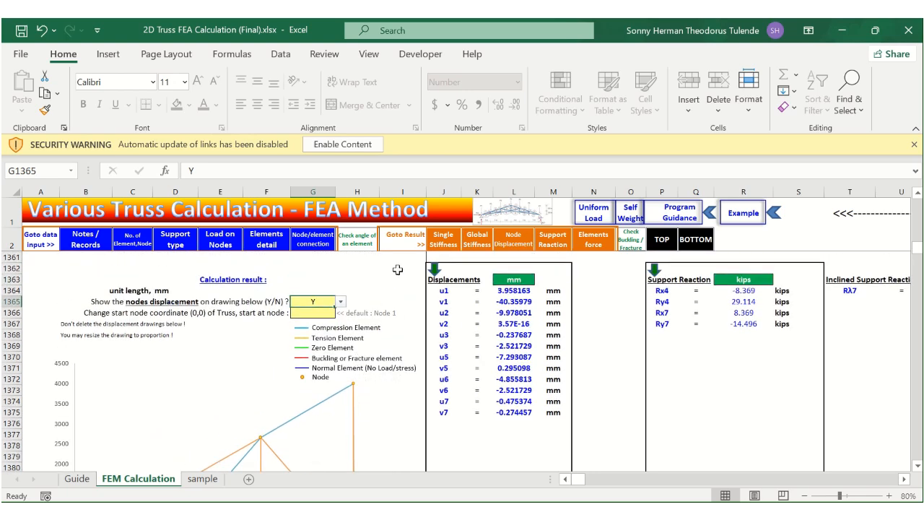
scroll(320, 364, down, 5)
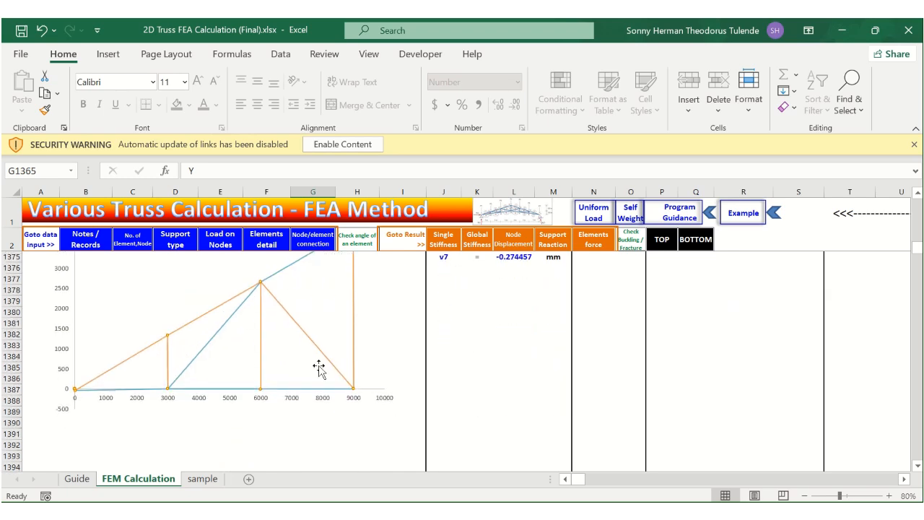
scroll(319, 368, up, 3)
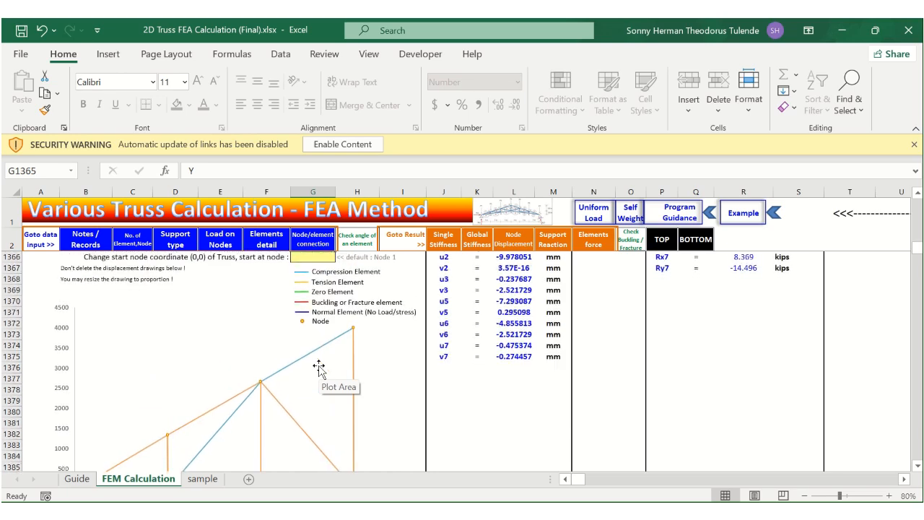
click(662, 239)
click(662, 240)
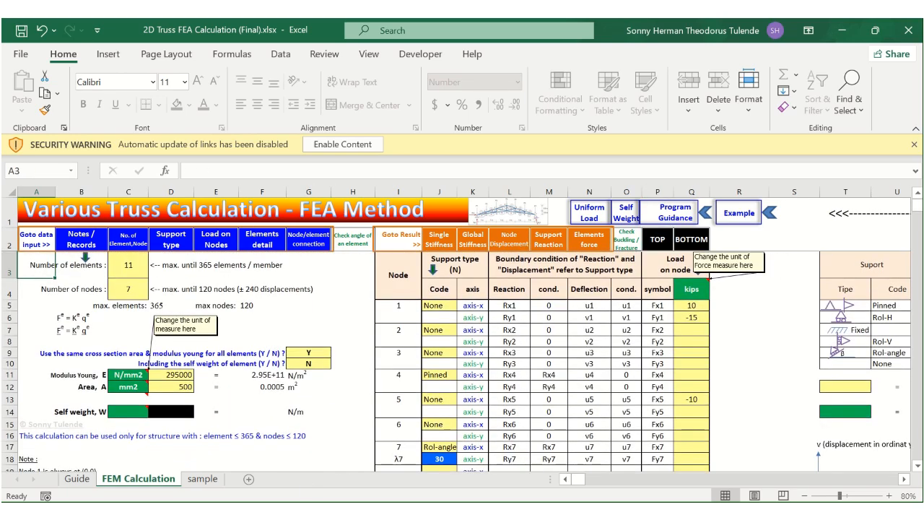
click(209, 481)
scroll(145, 419, up, 3)
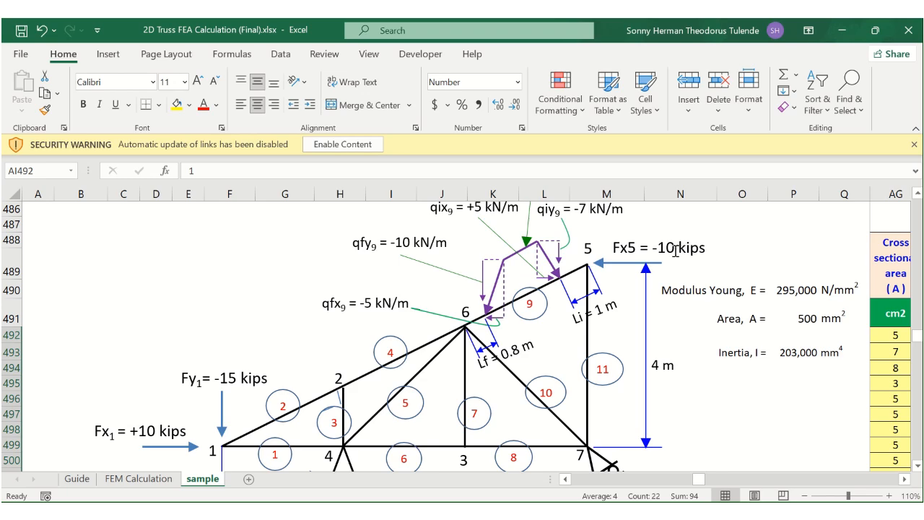
click(160, 480)
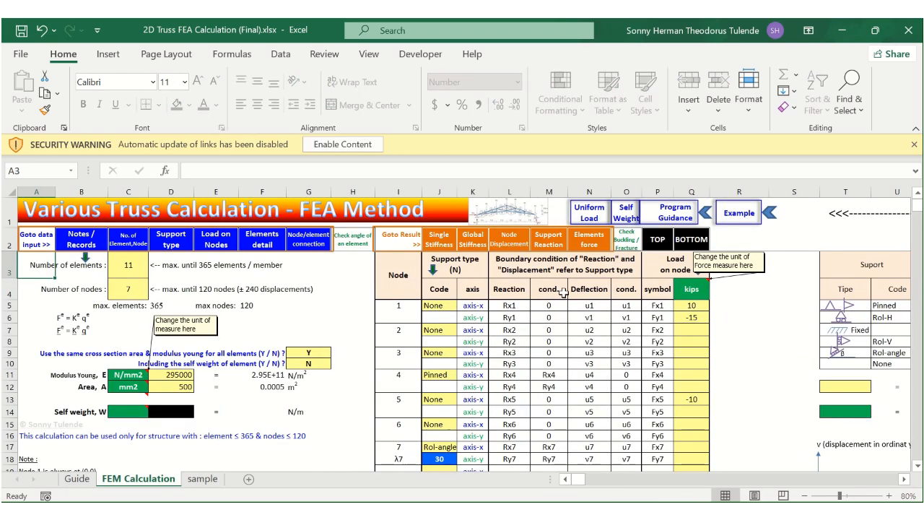
- On the FEM Calculation sheet, set node 1's loads to 100 kips for Fx1 and -150 kips for Fy1
click(704, 318)
click(701, 305)
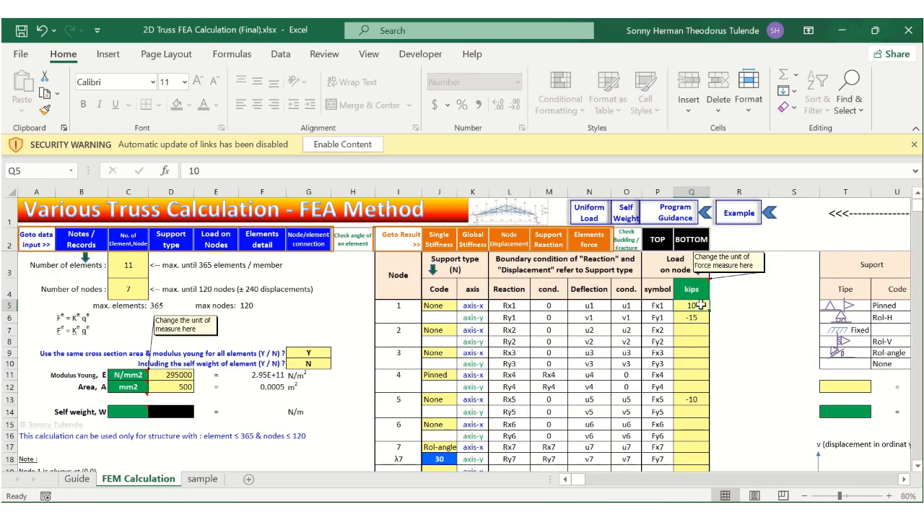
click(405, 170)
text(0)
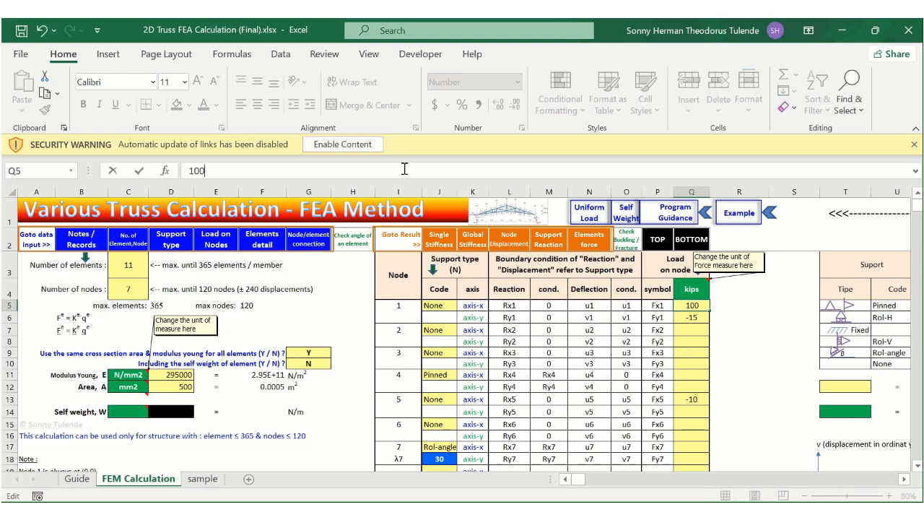
key(Return)
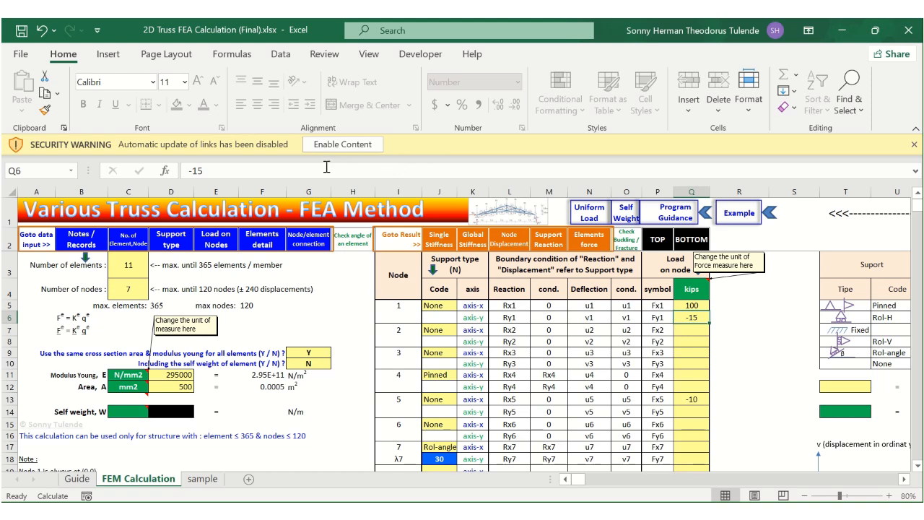
click(326, 167)
text(0)
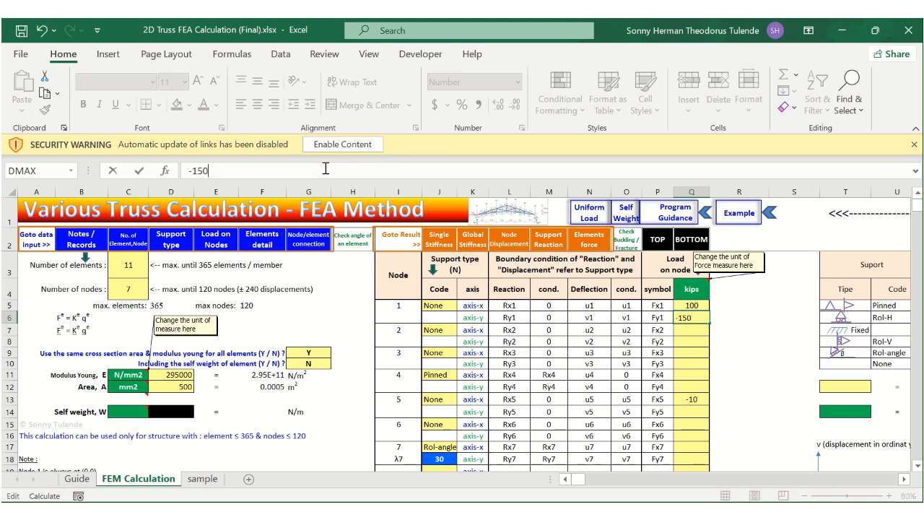
key(Return)
- Set the horizontal load Fx5 on node 5 to -100 kips
key(Return)
key(Return)
key(Return)
key(Return)
key(Return)
key(Return)
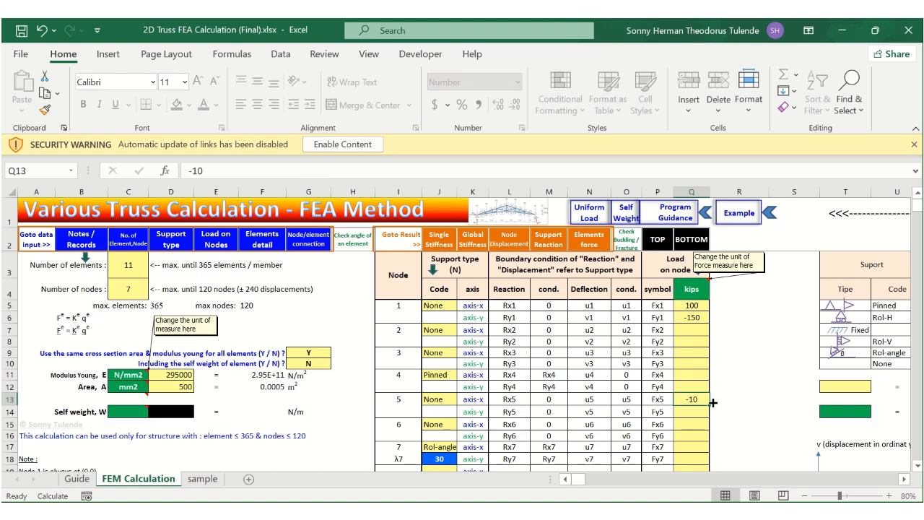
click(277, 169)
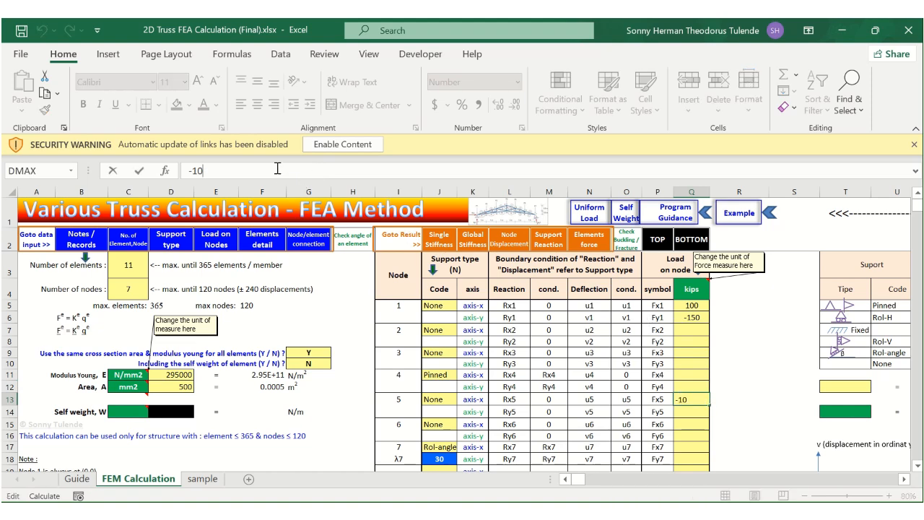
text(0)
key(Return)
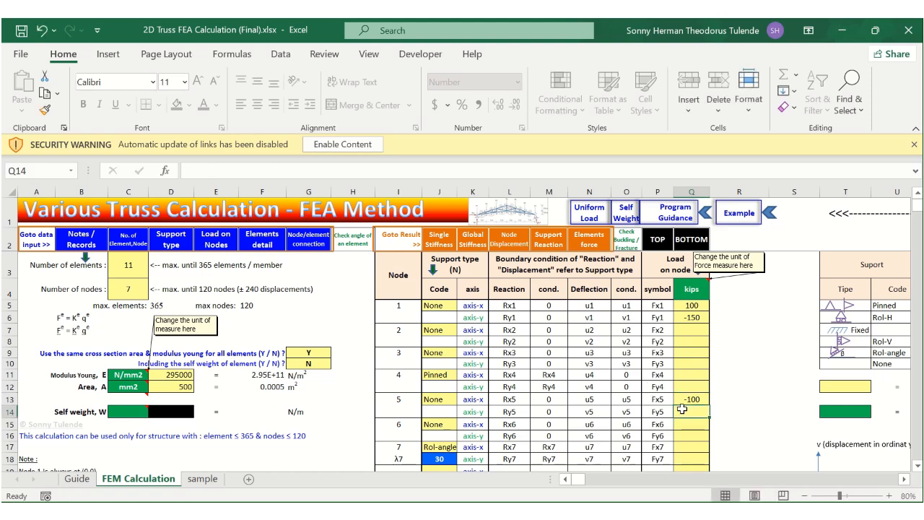
click(687, 292)
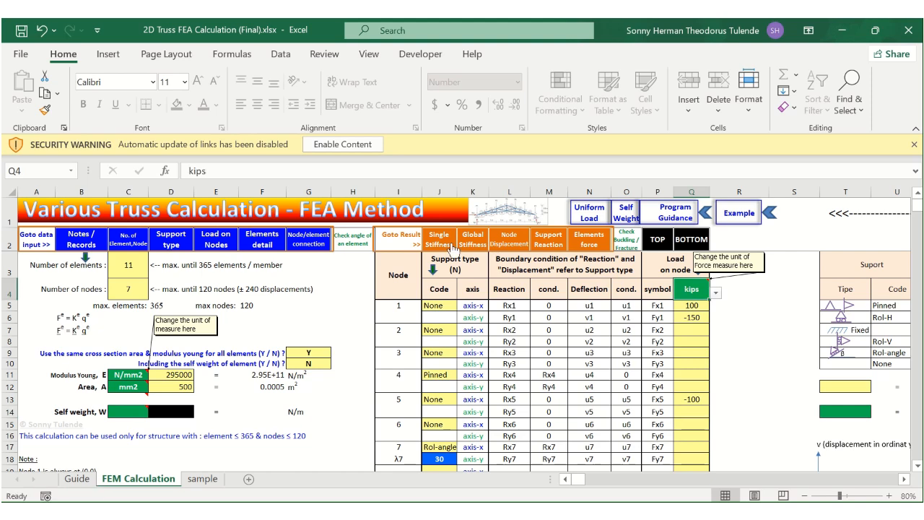
- Go to the Node Displacement results and examine the Displacements list and the displaced truss drawing for the changed loads
click(511, 244)
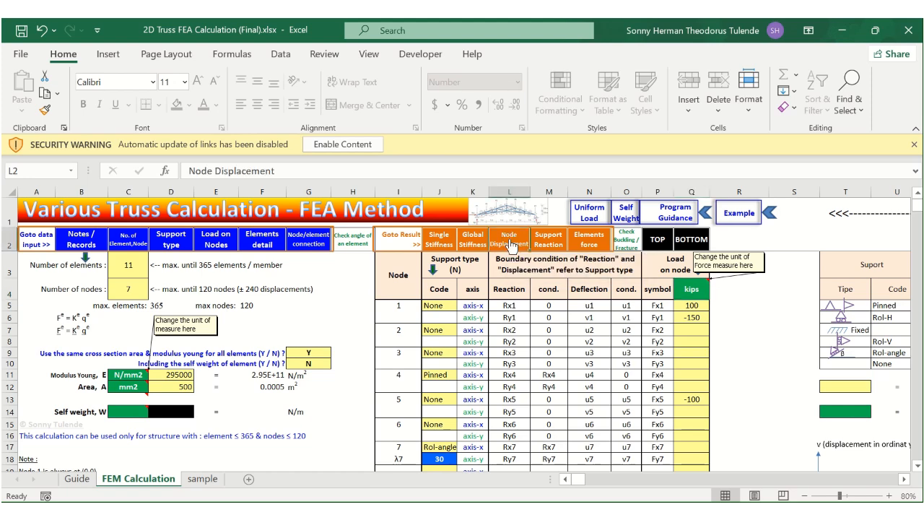
scroll(500, 372, down, 5)
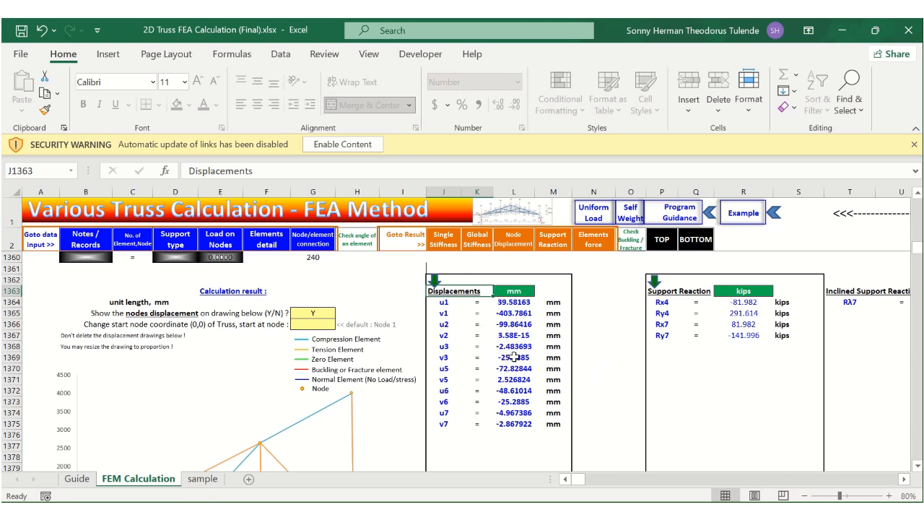
scroll(513, 397, down, 4)
scroll(513, 398, up, 1)
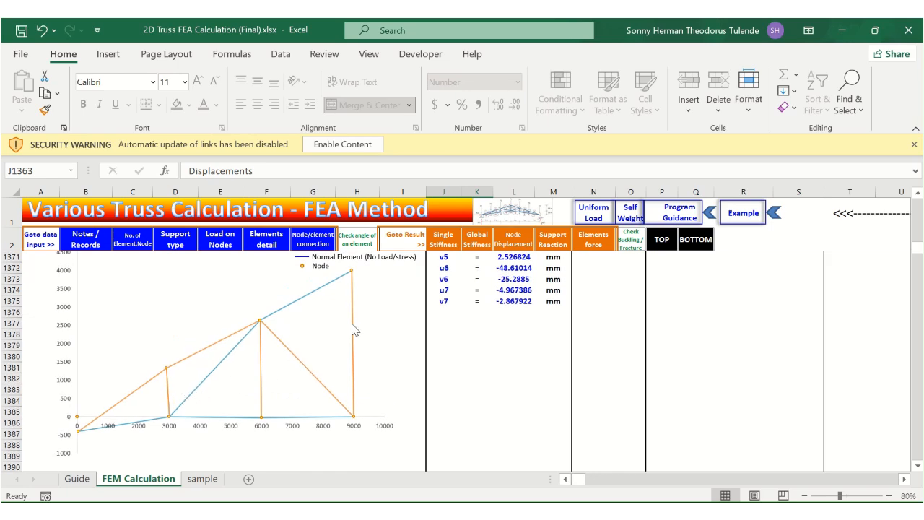
mouse_move(353, 329)
scroll(120, 432, up, 1)
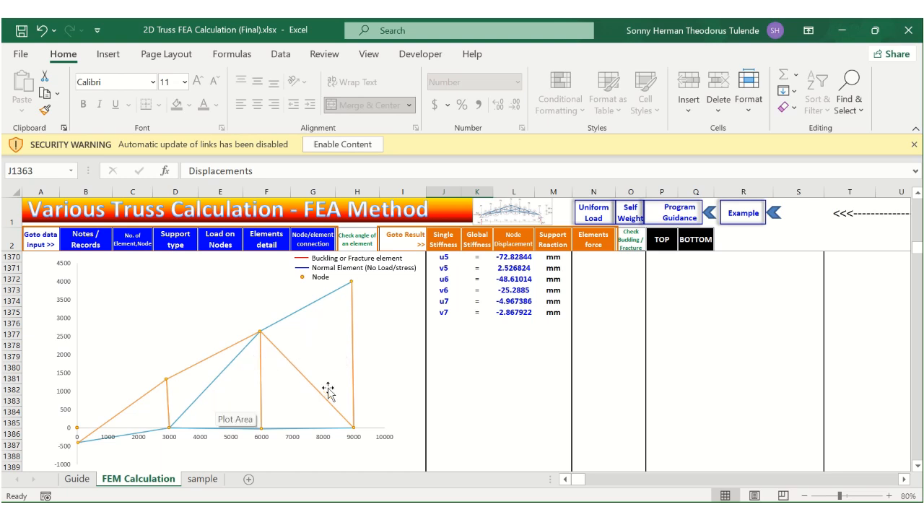
scroll(329, 391, up, 1)
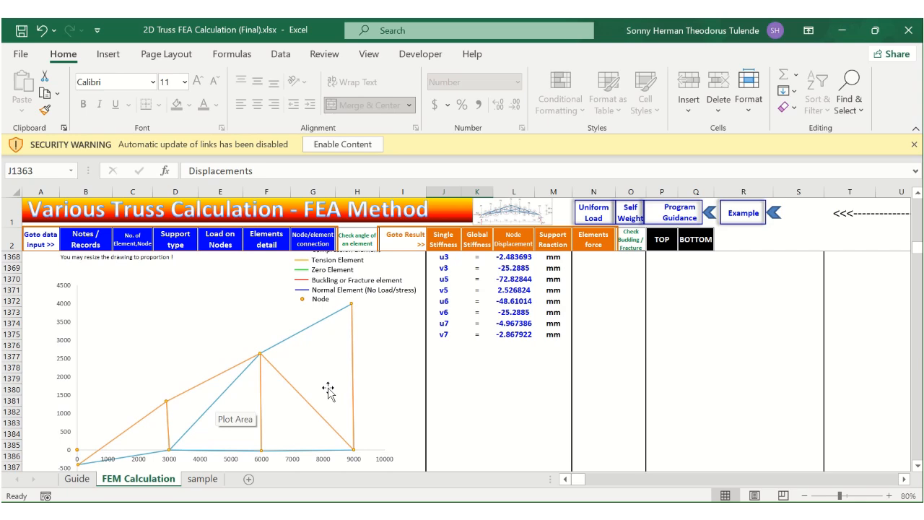
scroll(328, 390, up, 1)
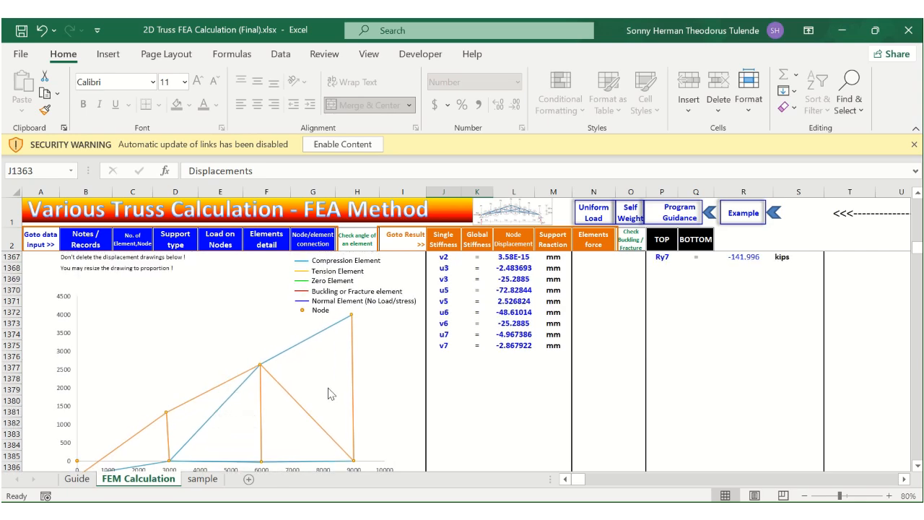
- Compare the compression and tension elements in the displaced truss drawing with the element legend and read the coordinates of a compression point
scroll(328, 391, up, 1)
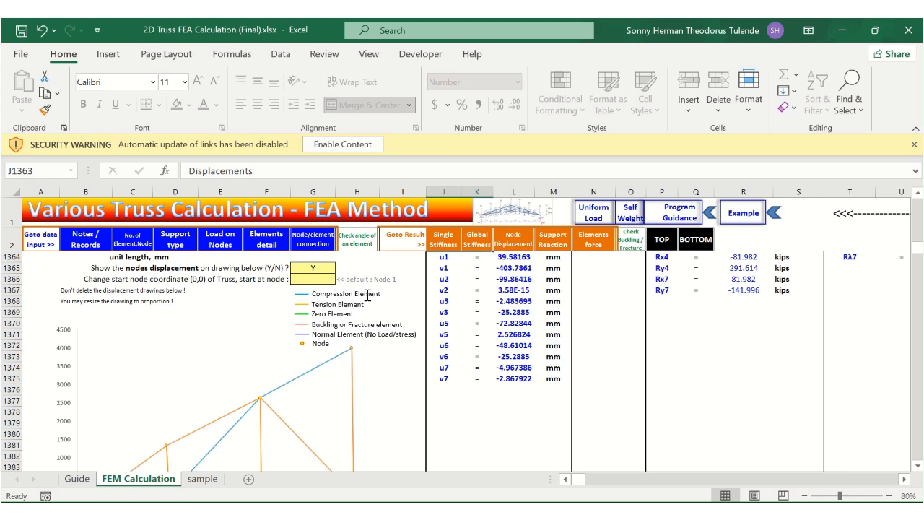
scroll(296, 381, down, 2)
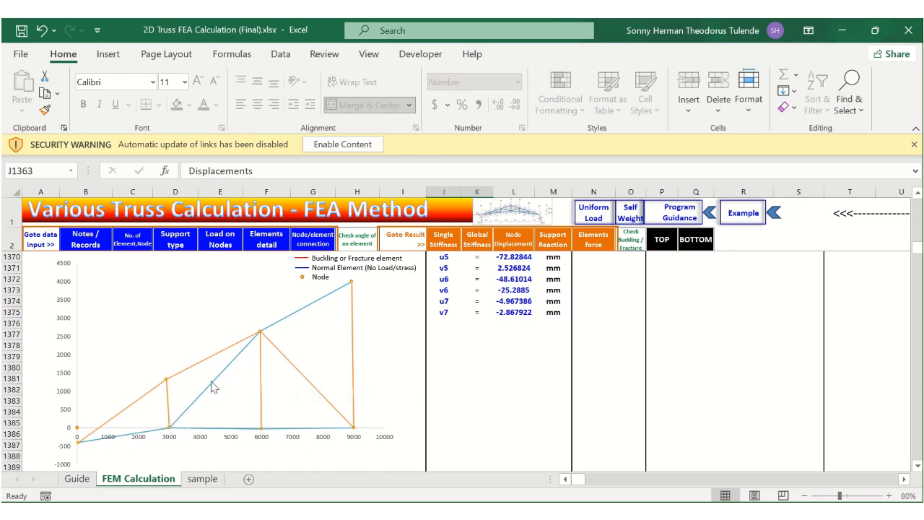
mouse_move(342, 293)
scroll(343, 295, up, 1)
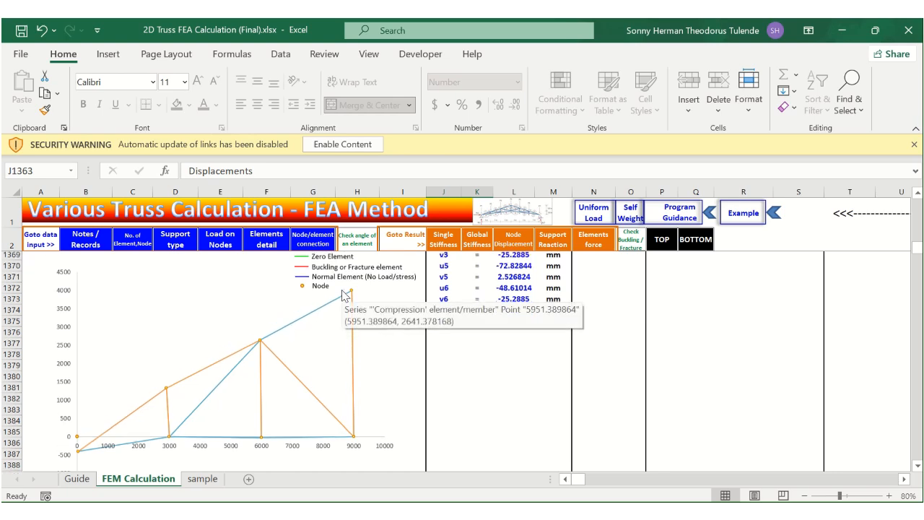
scroll(342, 295, up, 2)
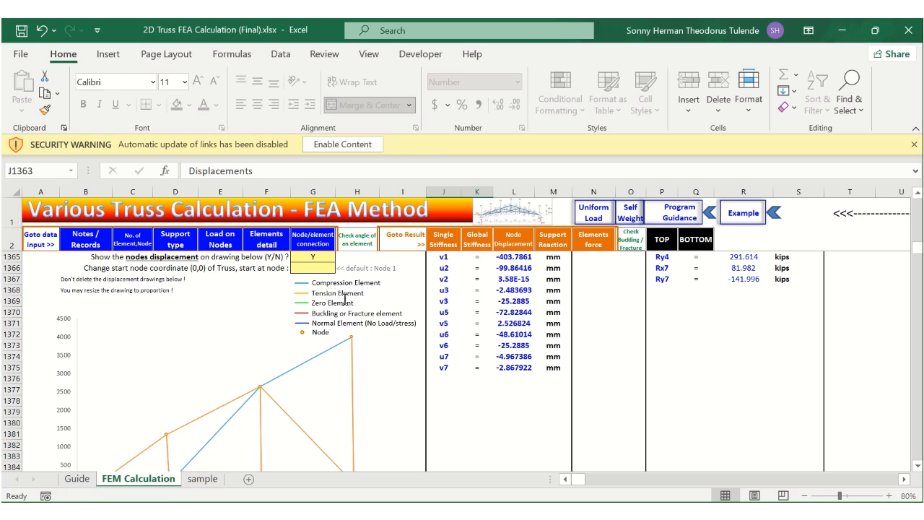
scroll(344, 299, down, 1)
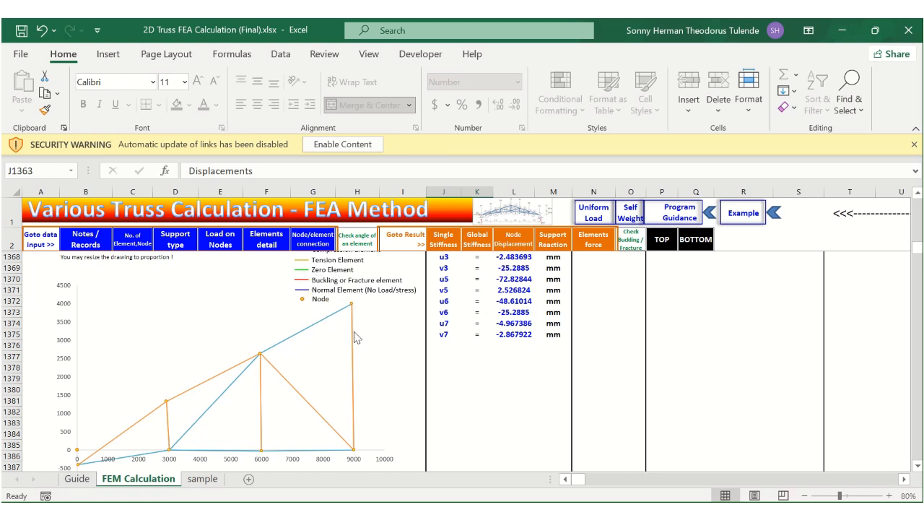
mouse_move(355, 326)
mouse_move(296, 378)
scroll(520, 328, up, 1)
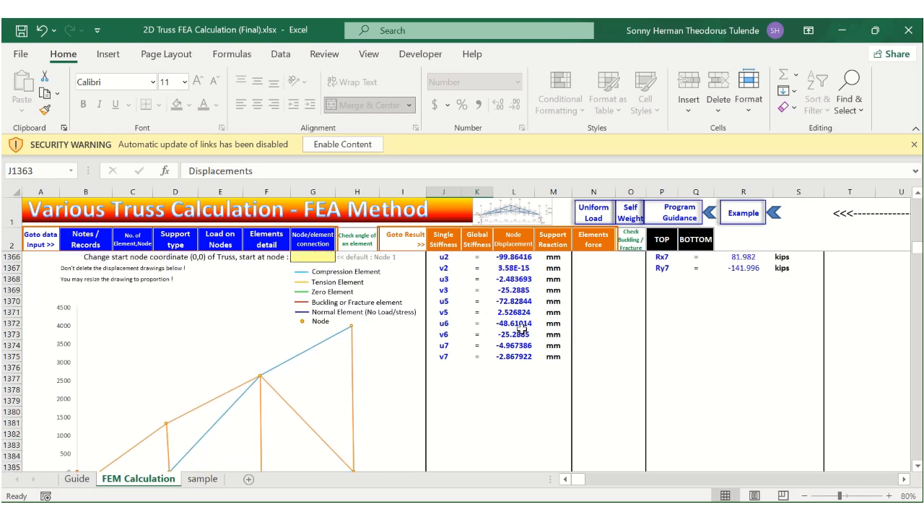
- Set the lateral buckling or fracture check in AI1362, beside the Elements force results, to Tcr
scroll(522, 329, right, 3)
scroll(522, 329, right, 10)
scroll(521, 328, up, 3)
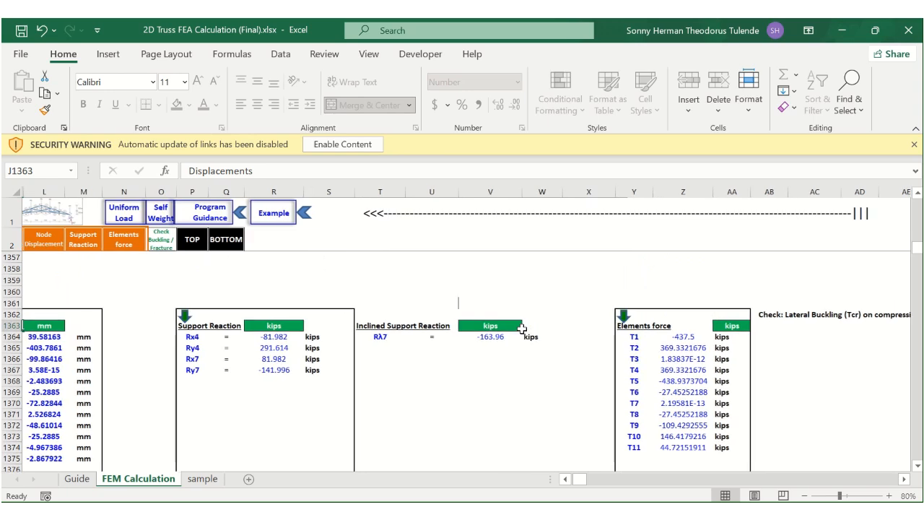
scroll(521, 328, right, 1)
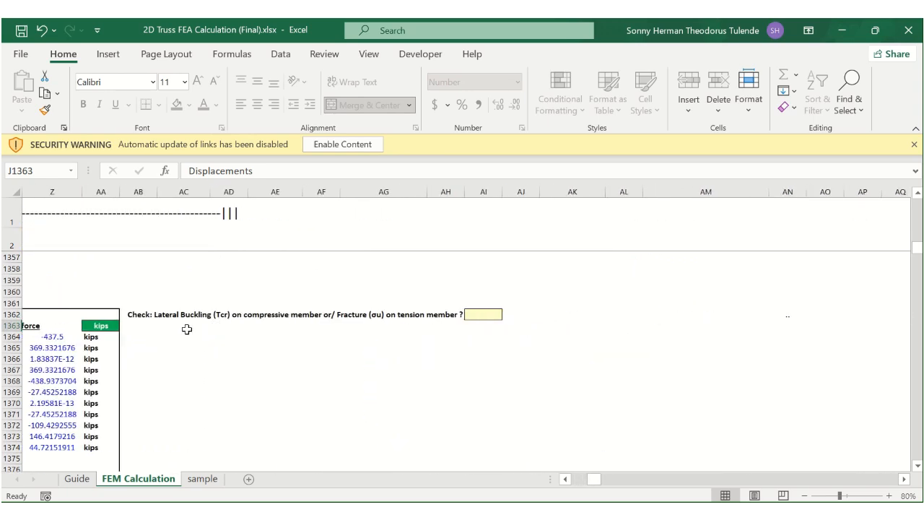
click(485, 312)
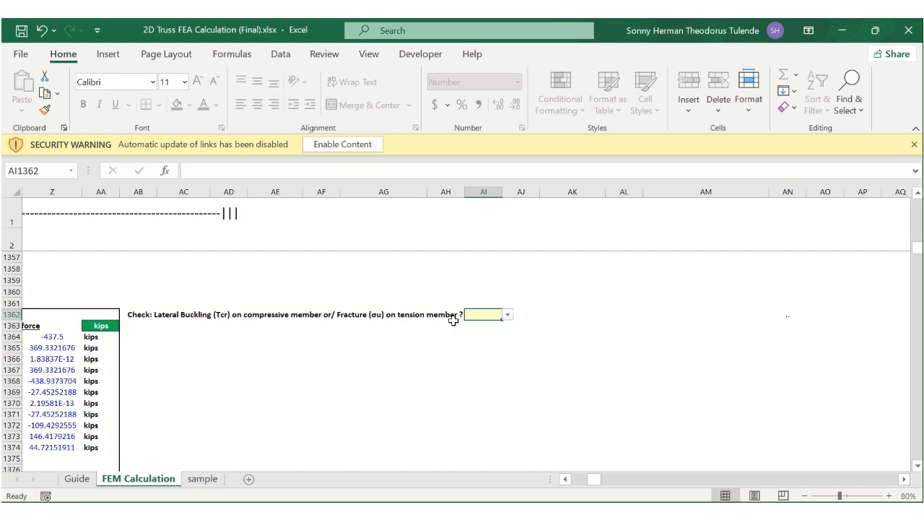
click(509, 315)
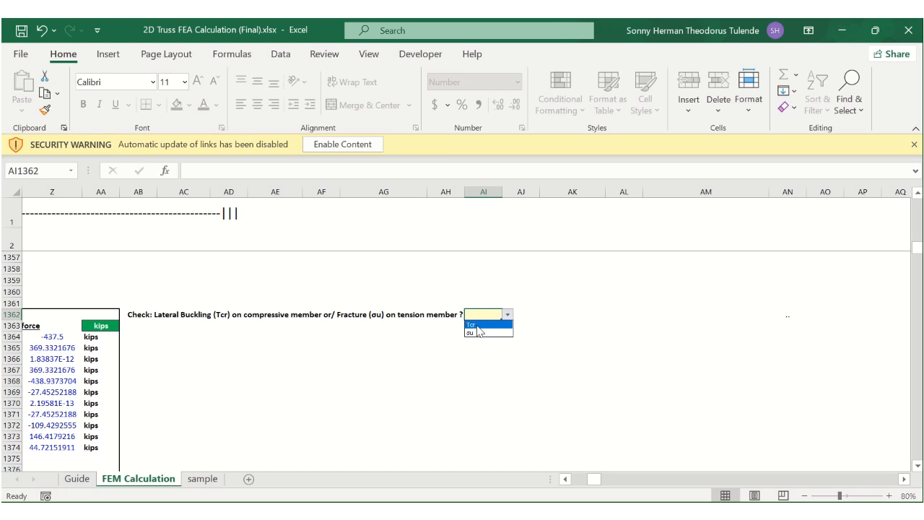
click(479, 325)
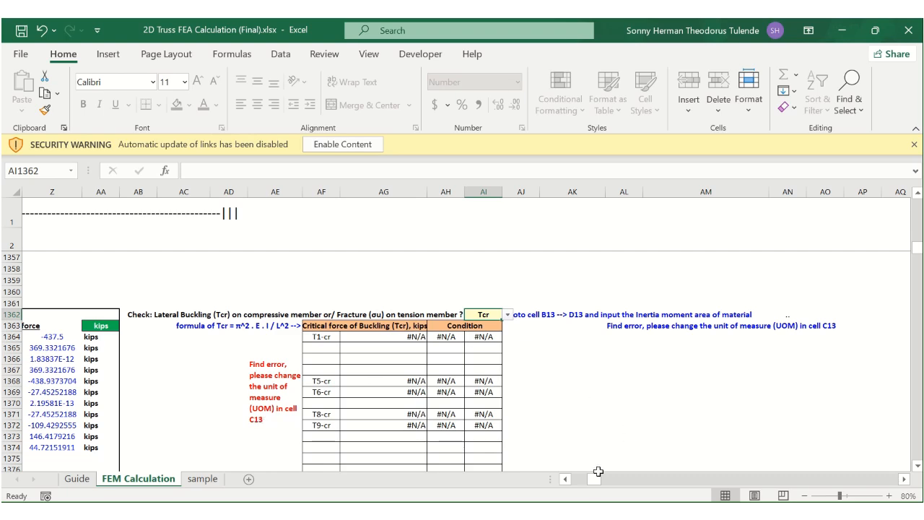
- Return to the data input area and set the unit of the inertia I in C13 to mm4
drag(593, 480, 549, 474)
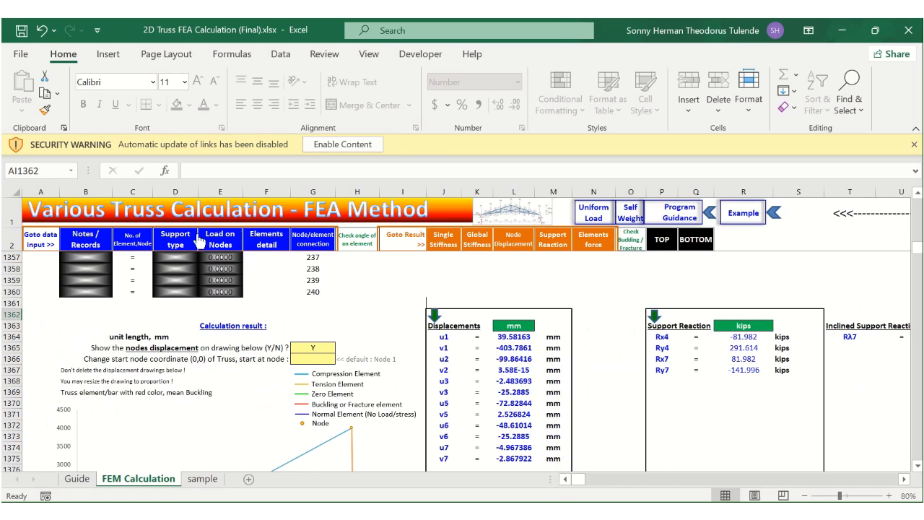
click(665, 247)
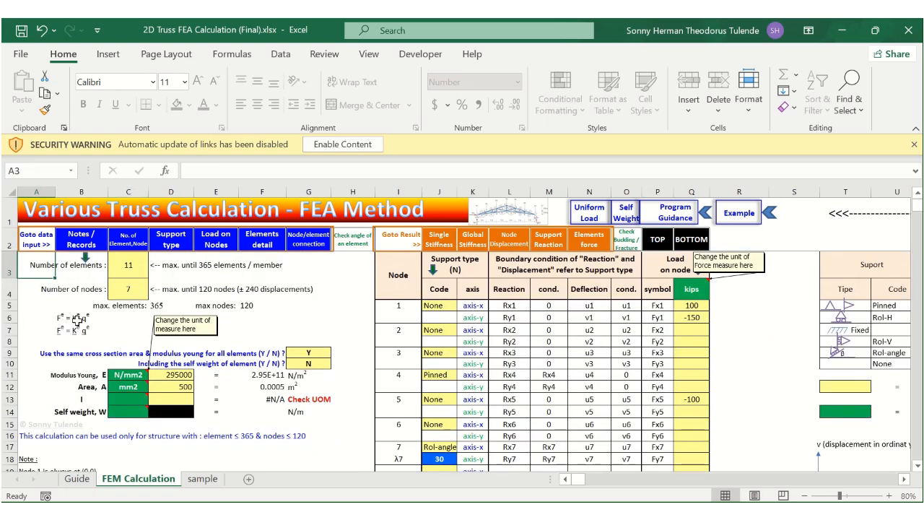
click(123, 399)
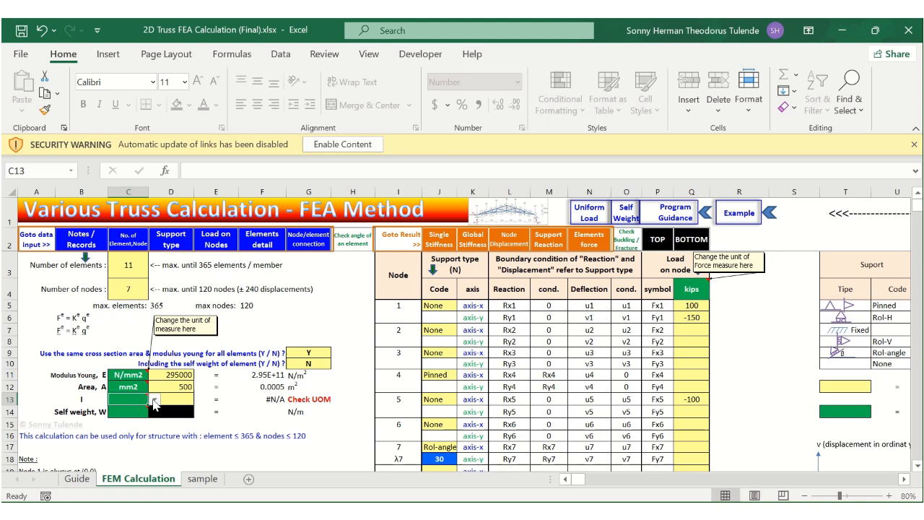
click(153, 400)
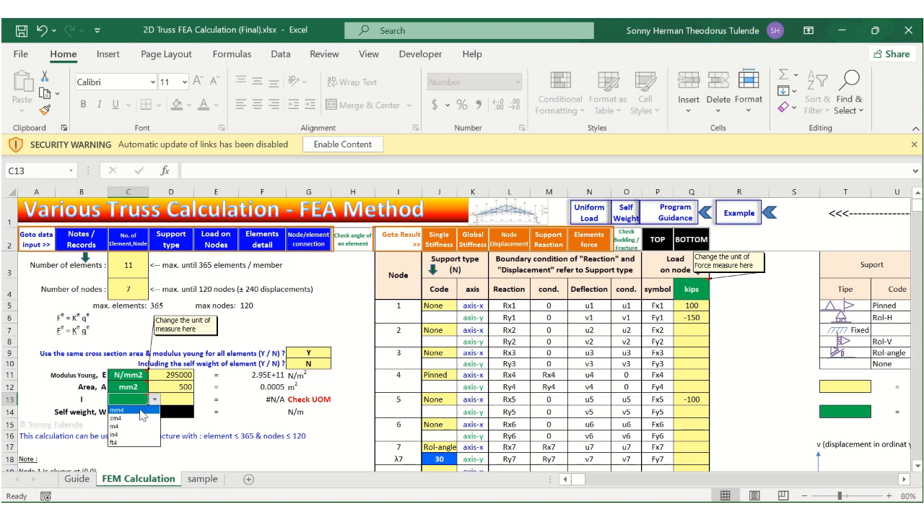
click(141, 411)
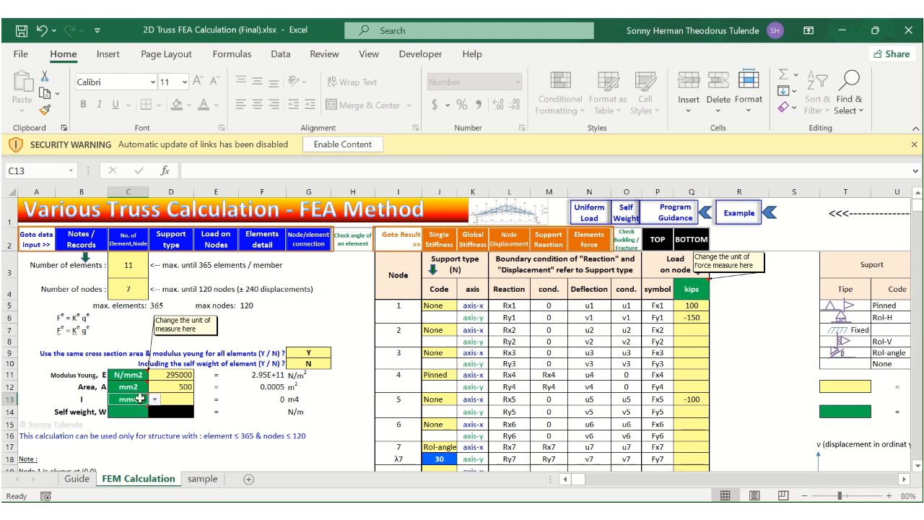
- Look up the material's inertia on the sample sheet and enter 203000 as I in D13 of FEM Calculation
click(202, 479)
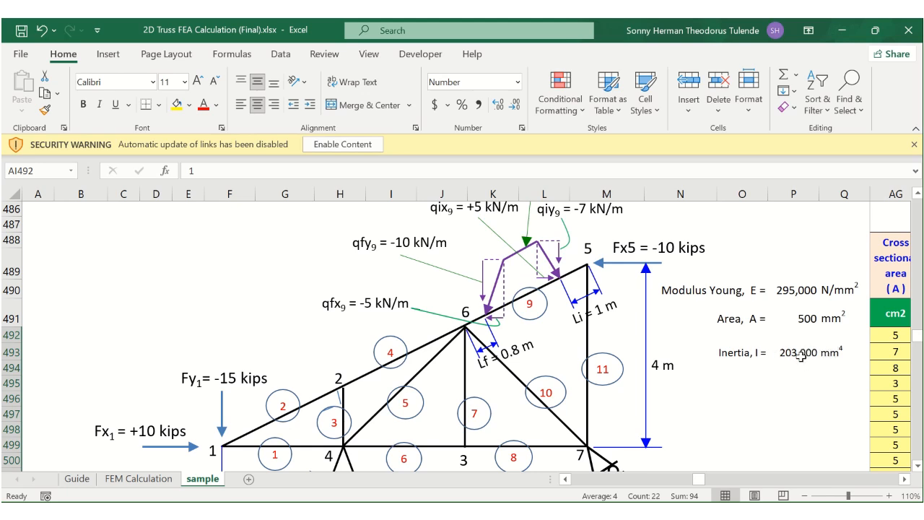
click(138, 478)
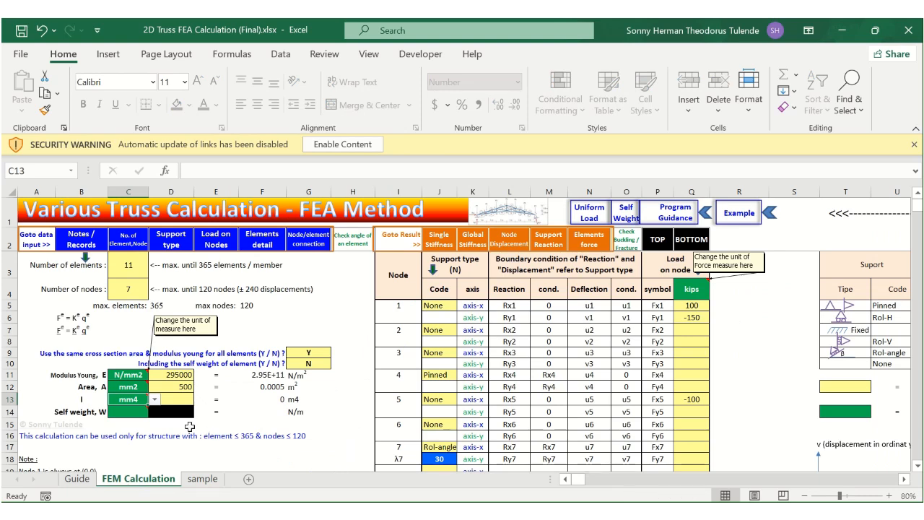
click(187, 399)
text(203000)
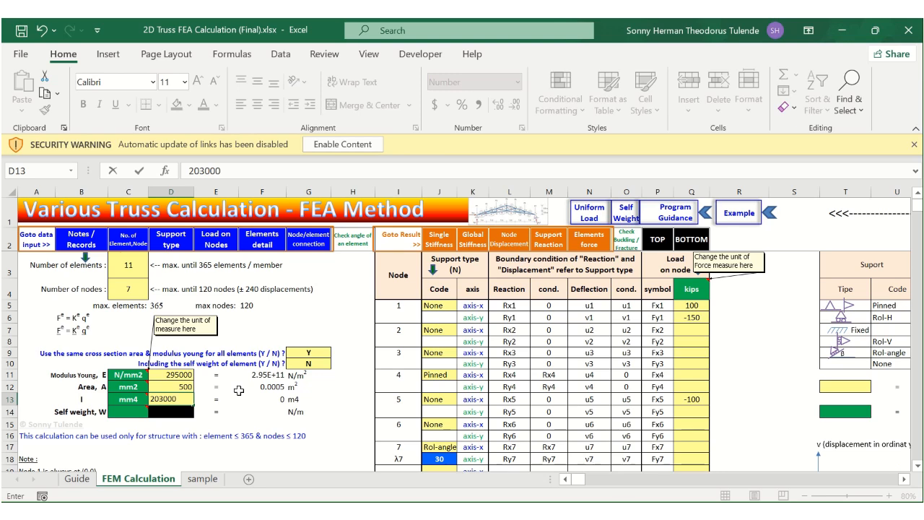
key(Return)
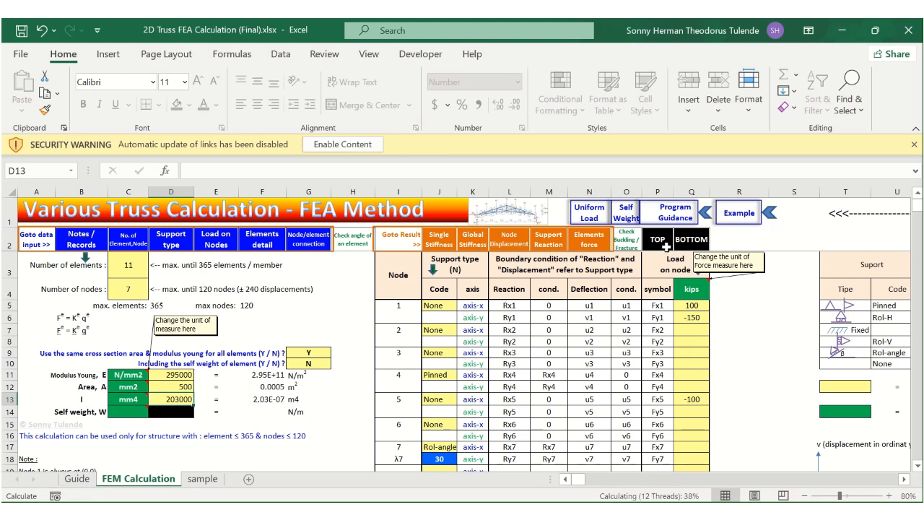
- Go to the buckling check and examine the critical forces and conditions of the compressive members, along with the displaced truss drawing
mouse_move(639, 250)
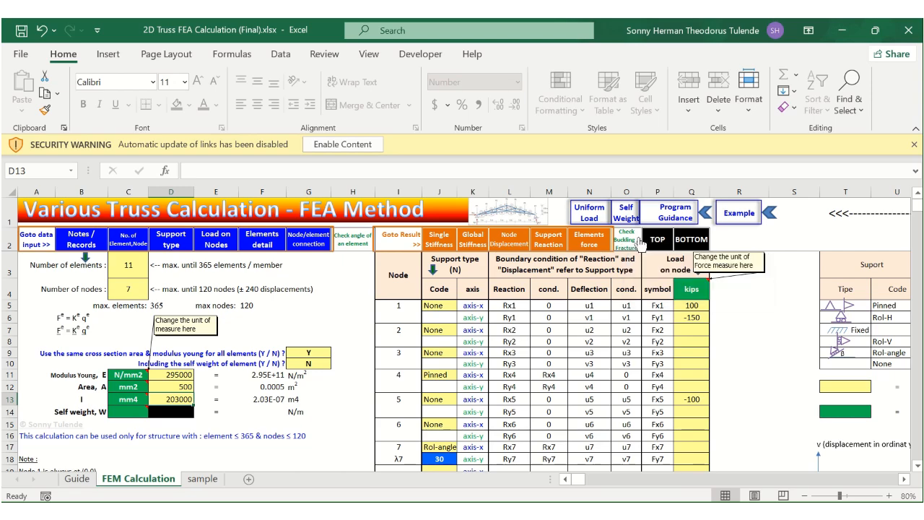
click(640, 242)
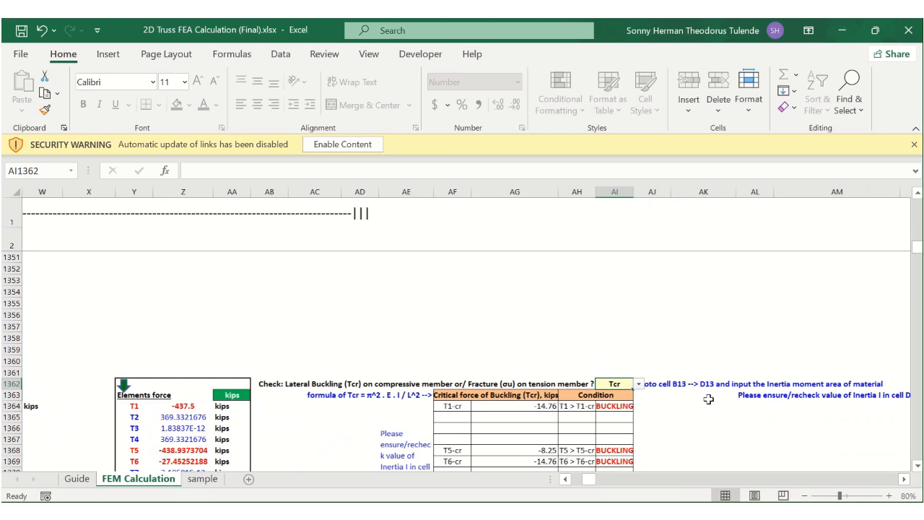
scroll(709, 400, down, 2)
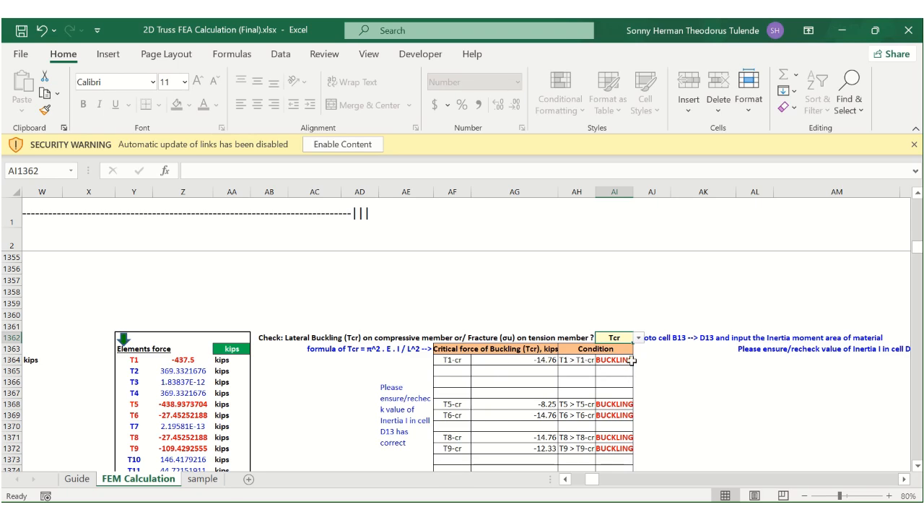
scroll(580, 391, down, 1)
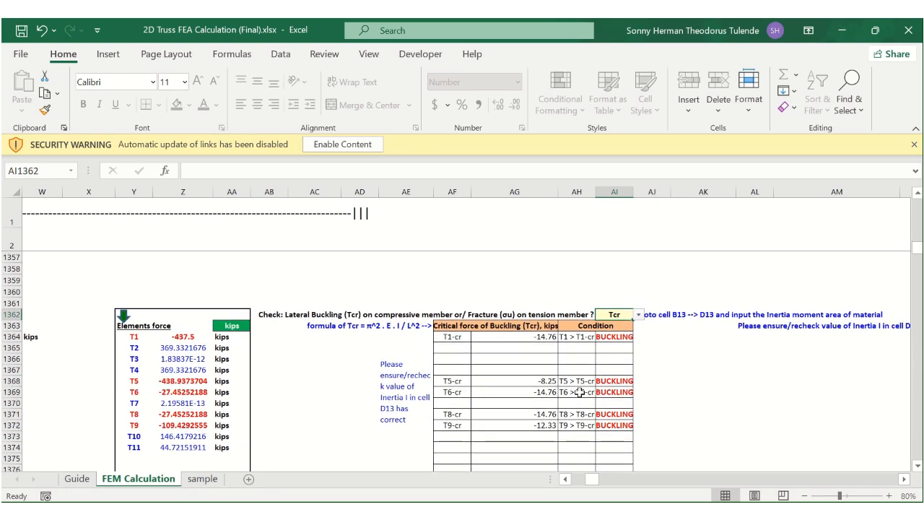
scroll(580, 391, left, 3)
scroll(580, 392, left, 6)
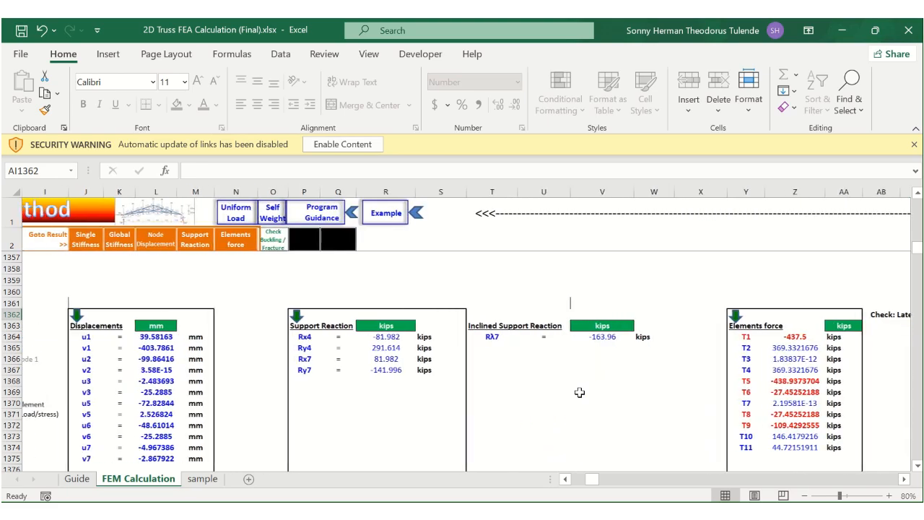
scroll(580, 393, down, 3)
scroll(580, 392, down, 2)
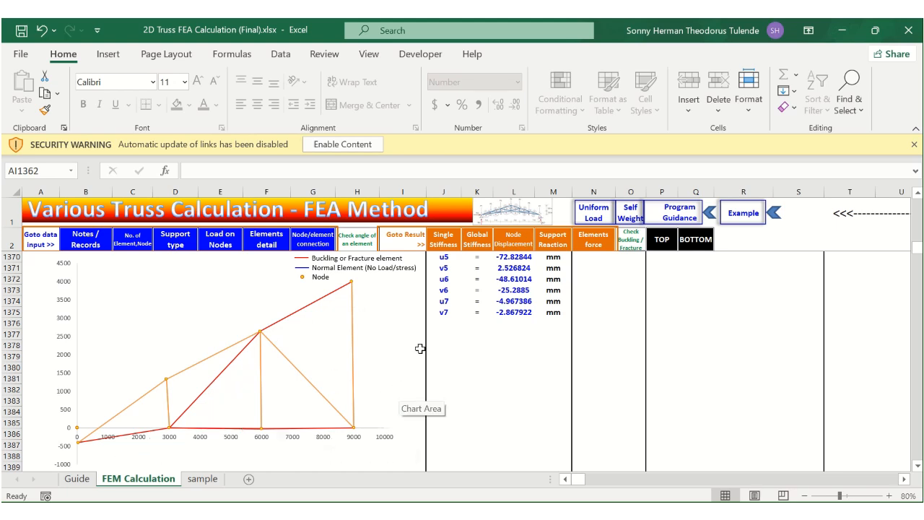
- Switch the check in AI1362 to σu for fracture on tension members
scroll(425, 349, right, 5)
scroll(425, 348, right, 10)
scroll(426, 349, up, 4)
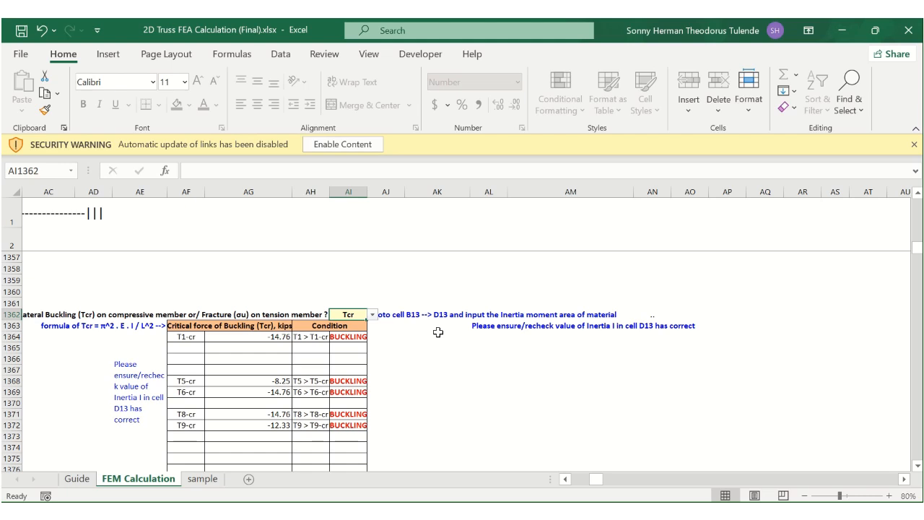
click(373, 315)
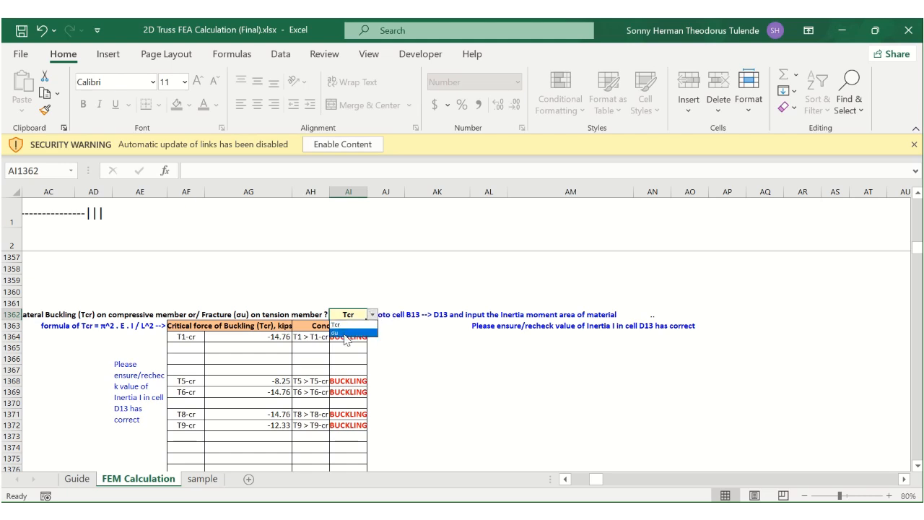
click(347, 334)
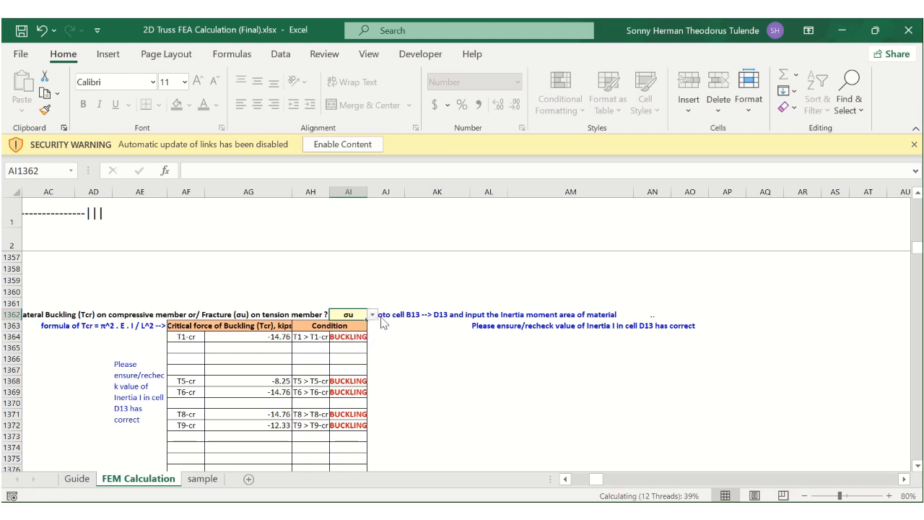
- Switch the check in AI1362 back to Tcr for lateral buckling on compressive members
click(372, 315)
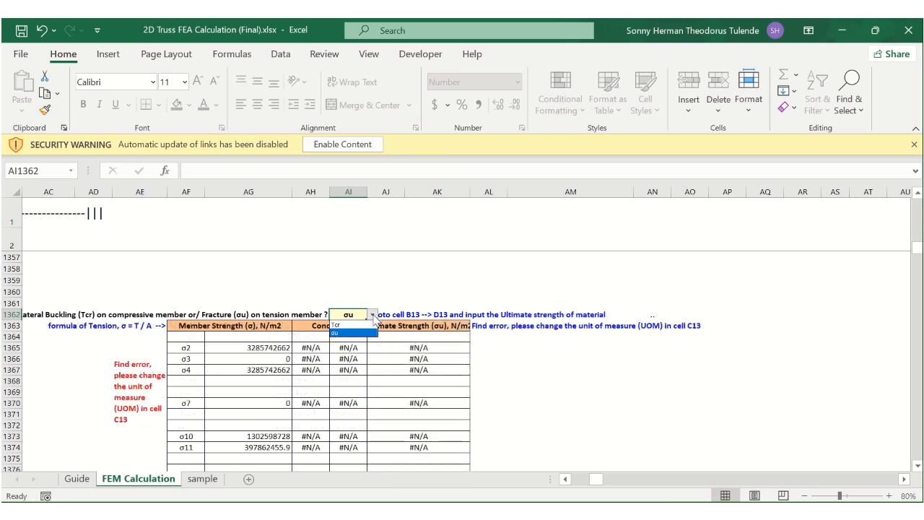
click(373, 317)
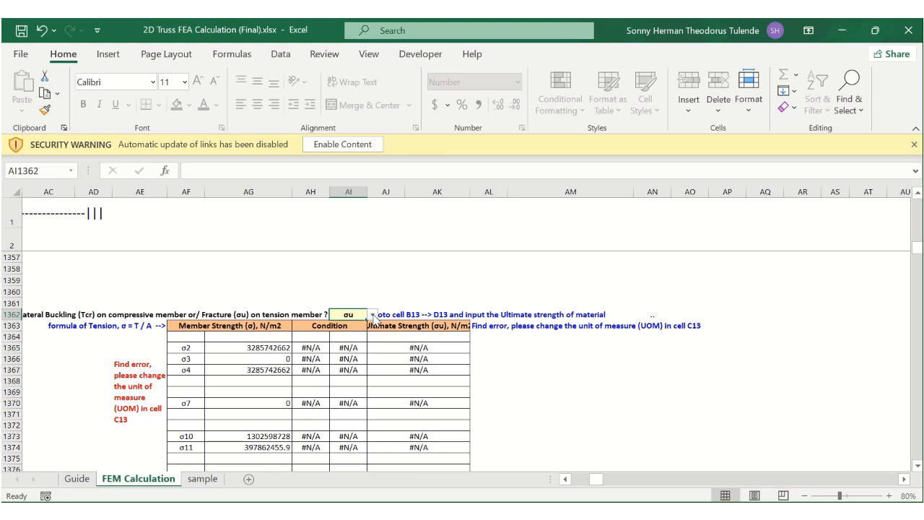
click(374, 316)
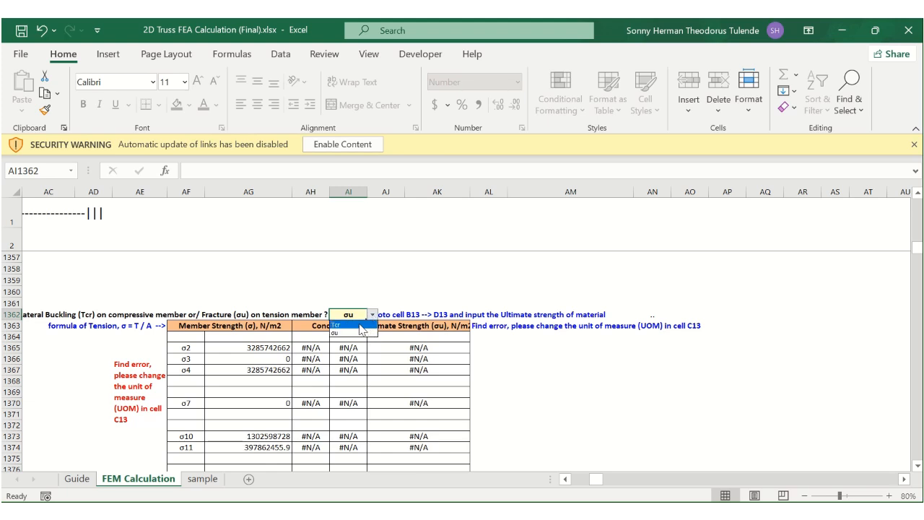
click(360, 325)
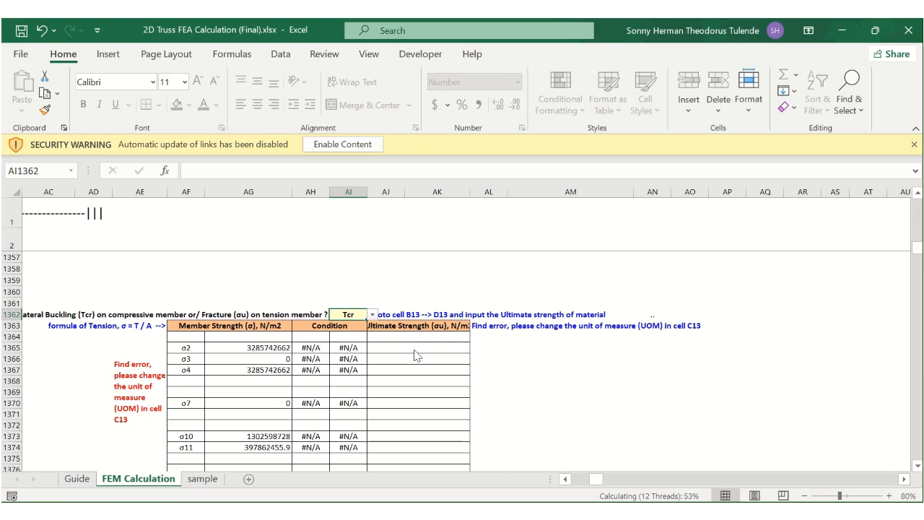
- Review the Tcr check results and inspect the buckling elements in the displaced truss drawing
scroll(417, 355, left, 2)
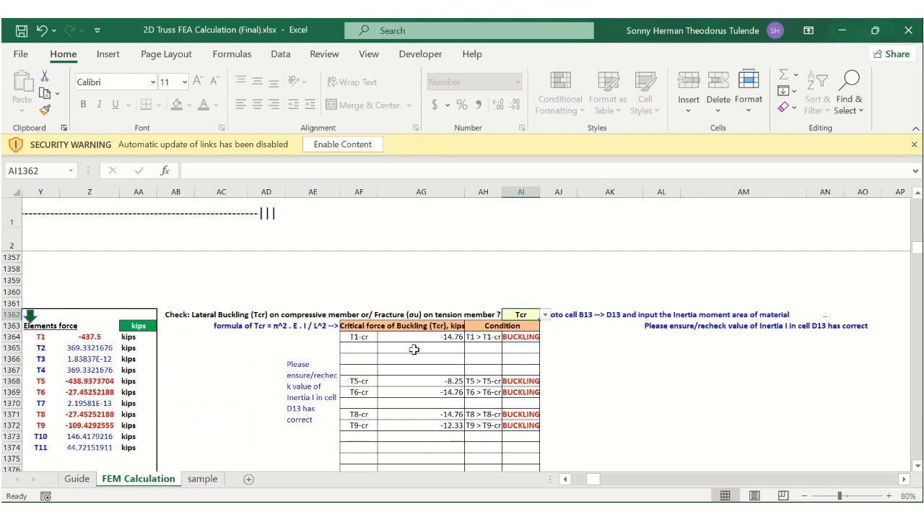
scroll(414, 349, left, 5)
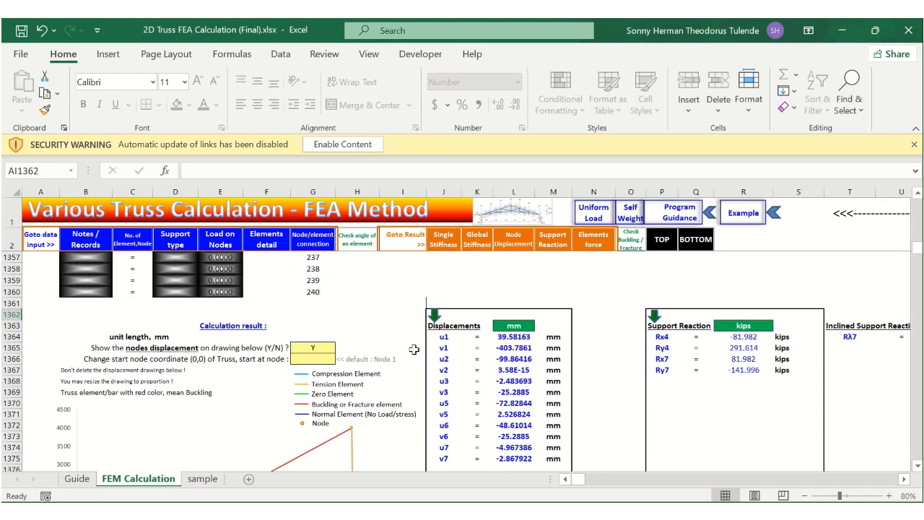
scroll(414, 349, down, 5)
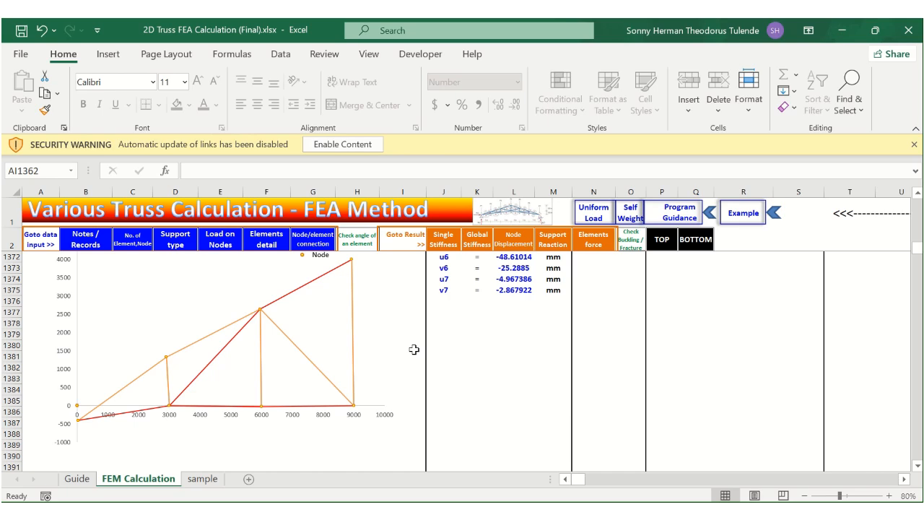
scroll(414, 349, up, 1)
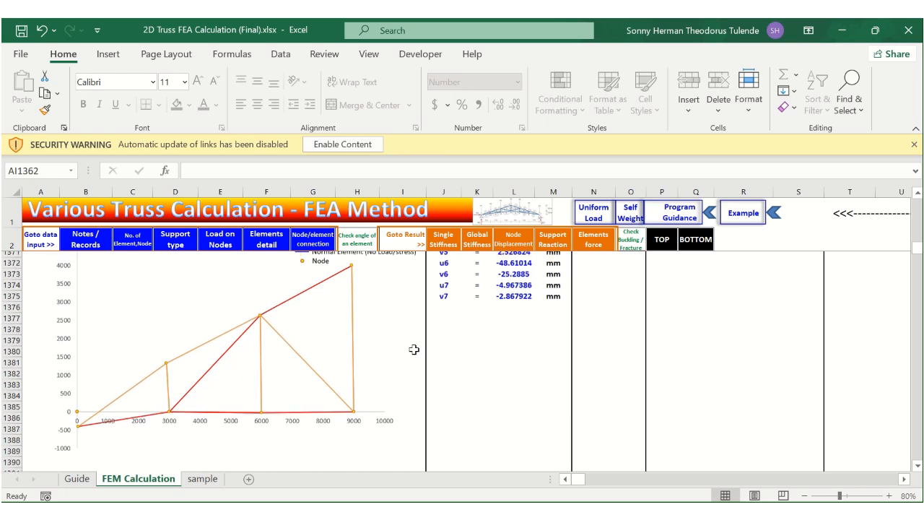